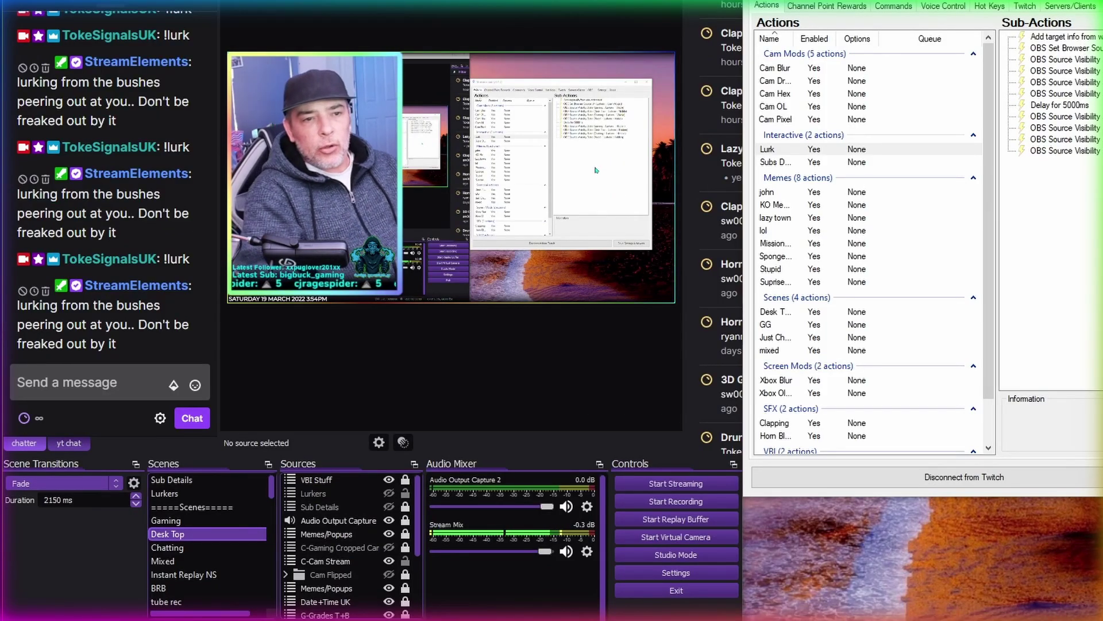
Paste !lurk into the OBS chat box and send it to trigger the lurker popup.
right_click(55, 405)
left_click(94, 397)
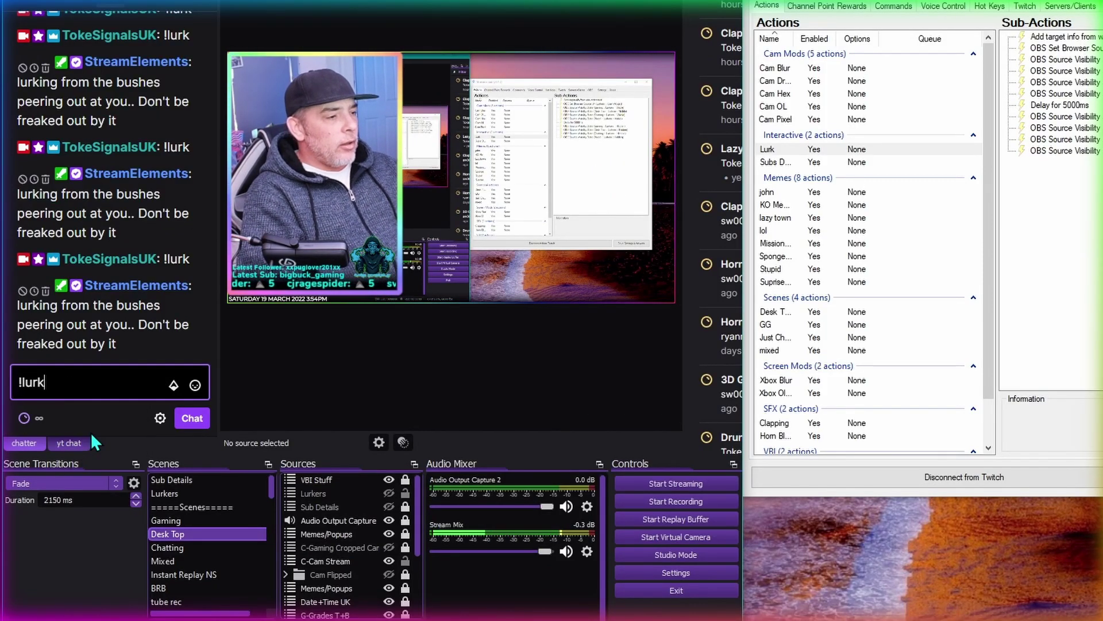
key("Return")
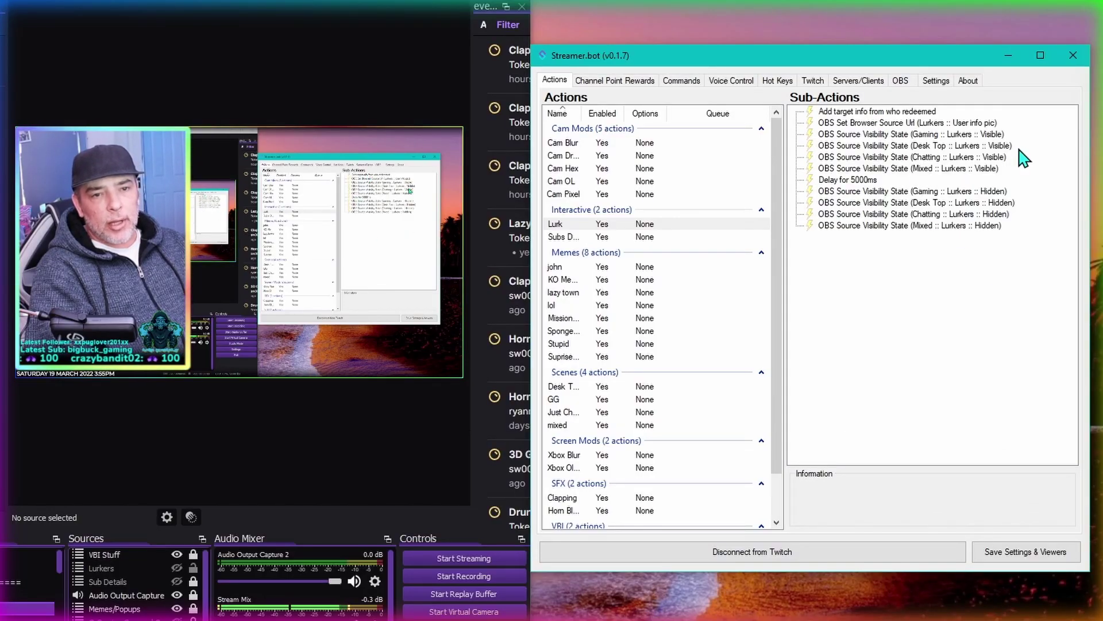
Inspect the Lurk action's sub-actions, then deselect it and scroll down the Actions list.
left_click(569, 225)
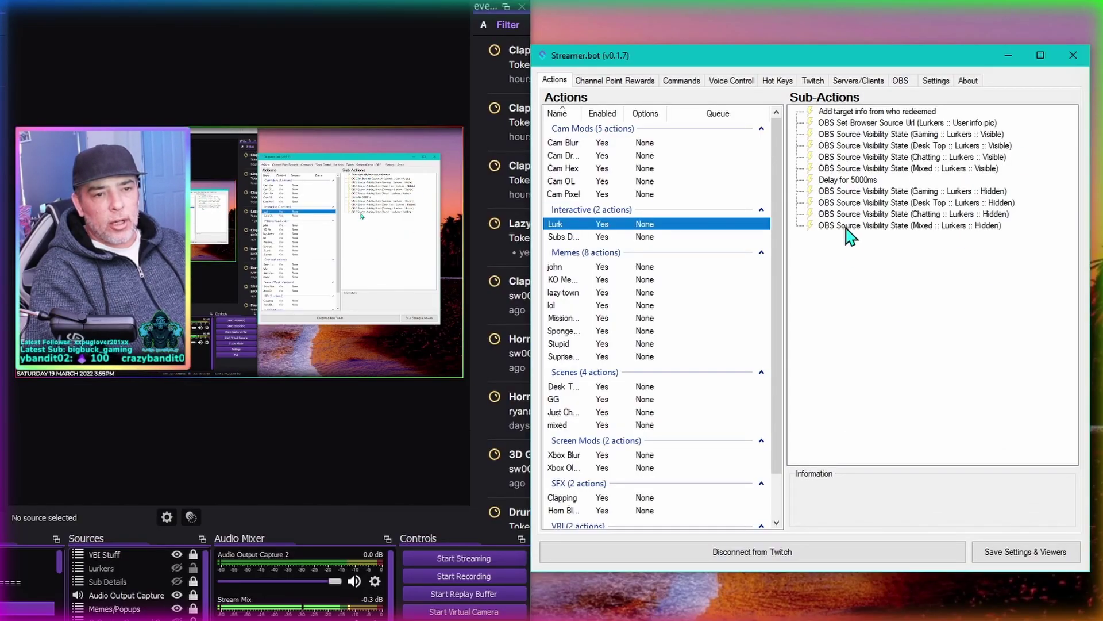
left_click(894, 325)
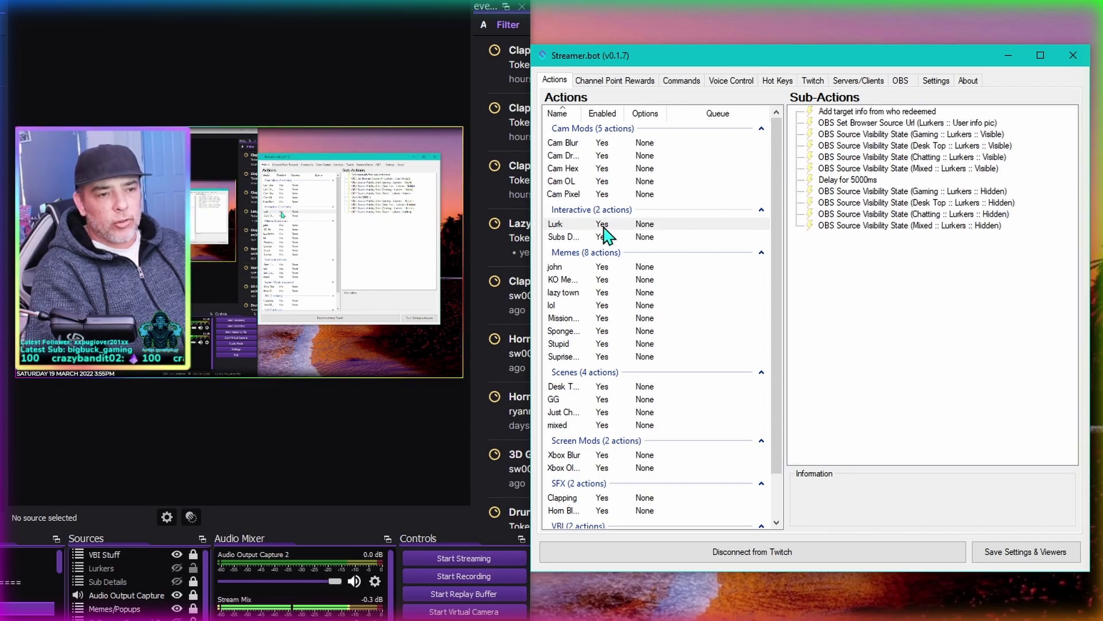
left_click(764, 304)
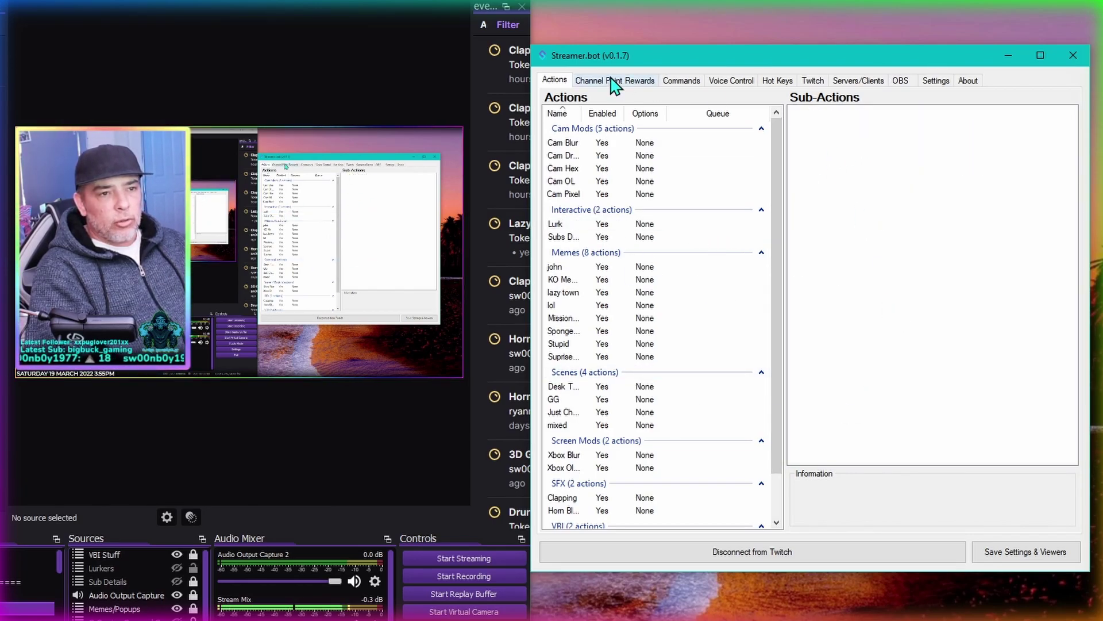
left_click_drag(774, 264, 774, 367)
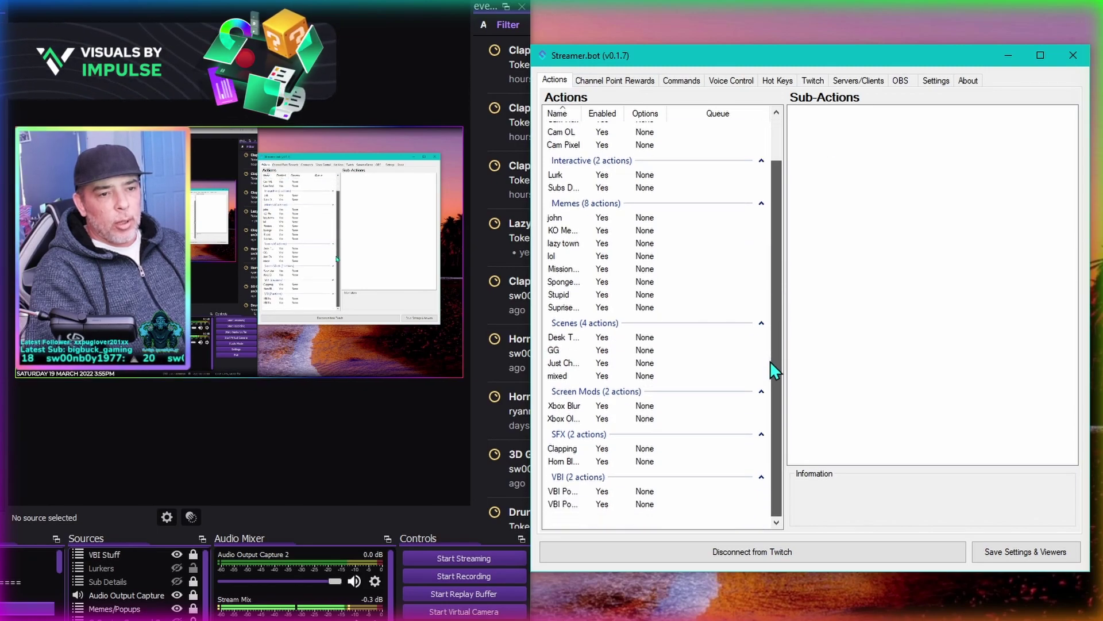
Add a new enabled action named 'test' to the Actions list.
right_click(664, 517)
left_click(696, 523)
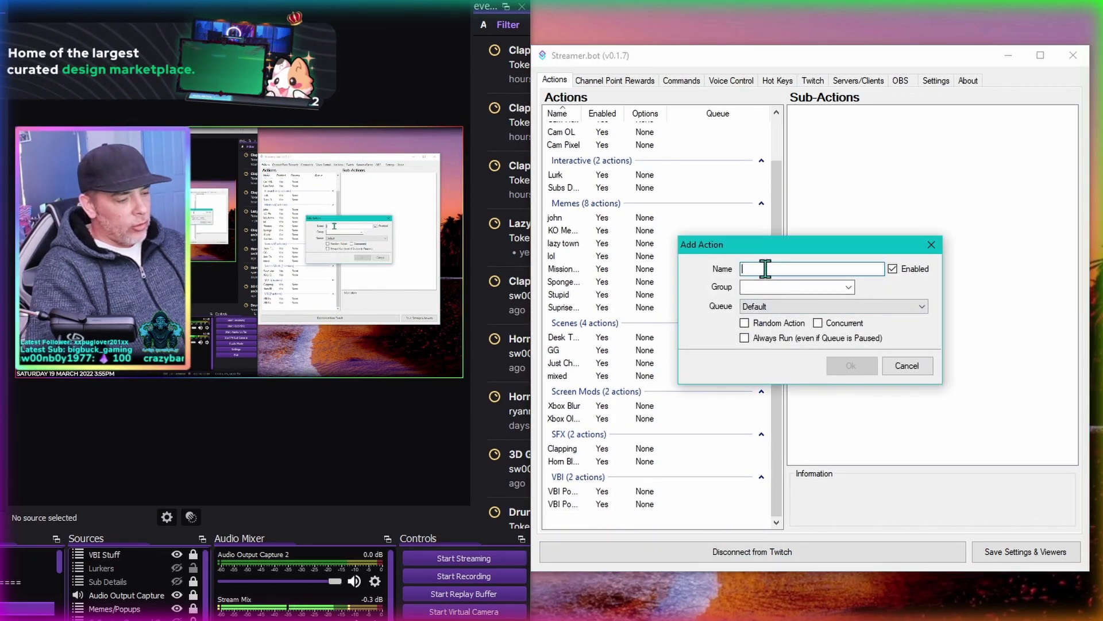
type("test")
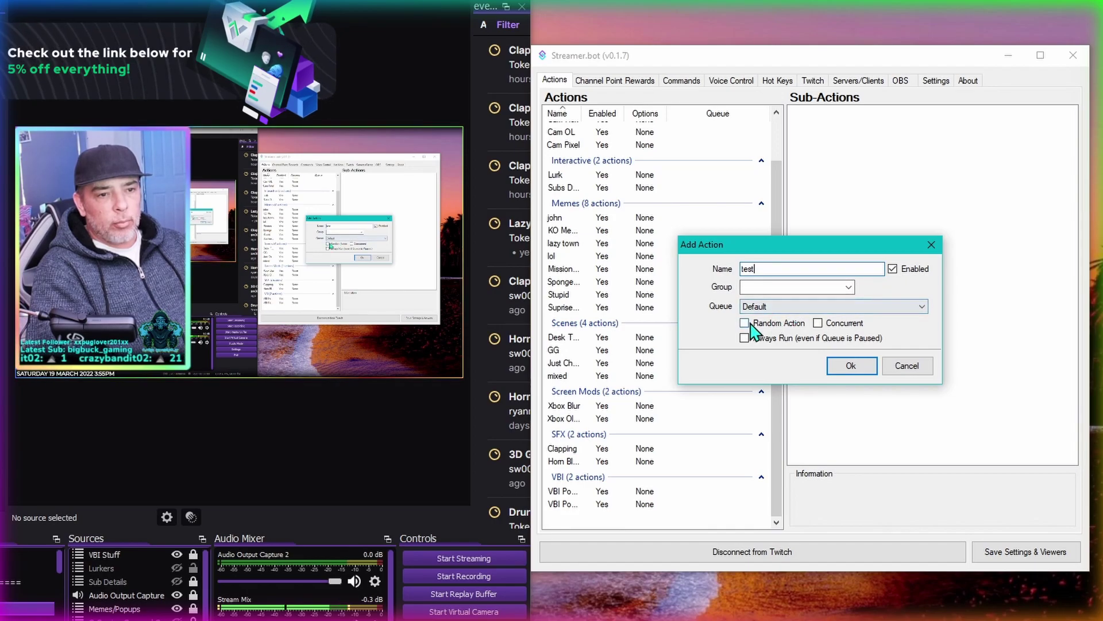
left_click(851, 366)
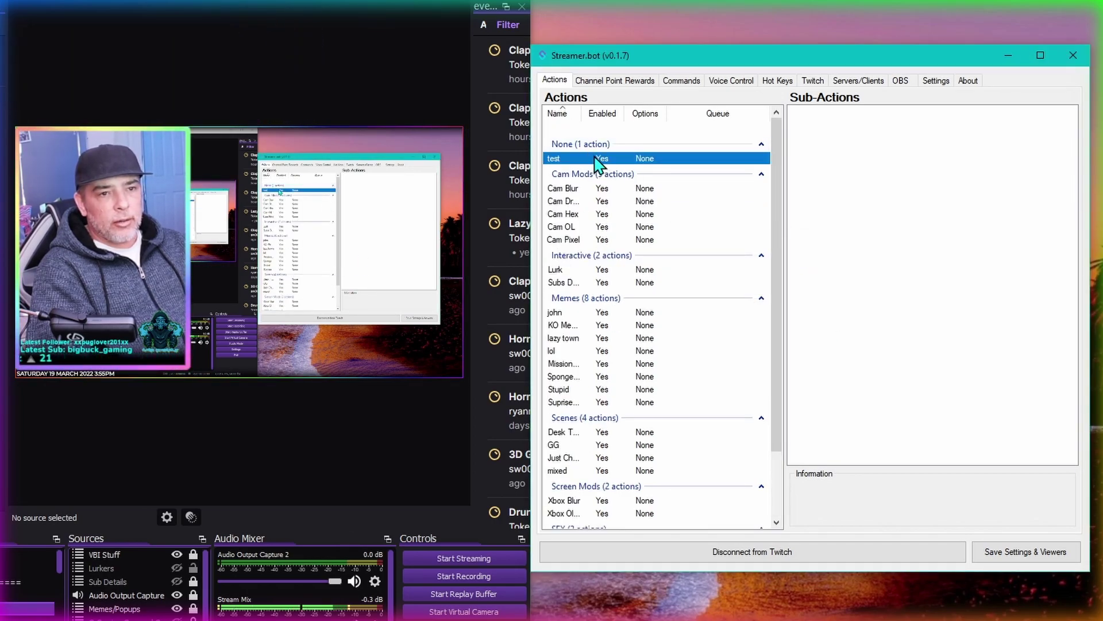
Add a Twitch 'Get User Info for Target' sub-action with Source Type User to test.
right_click(818, 153)
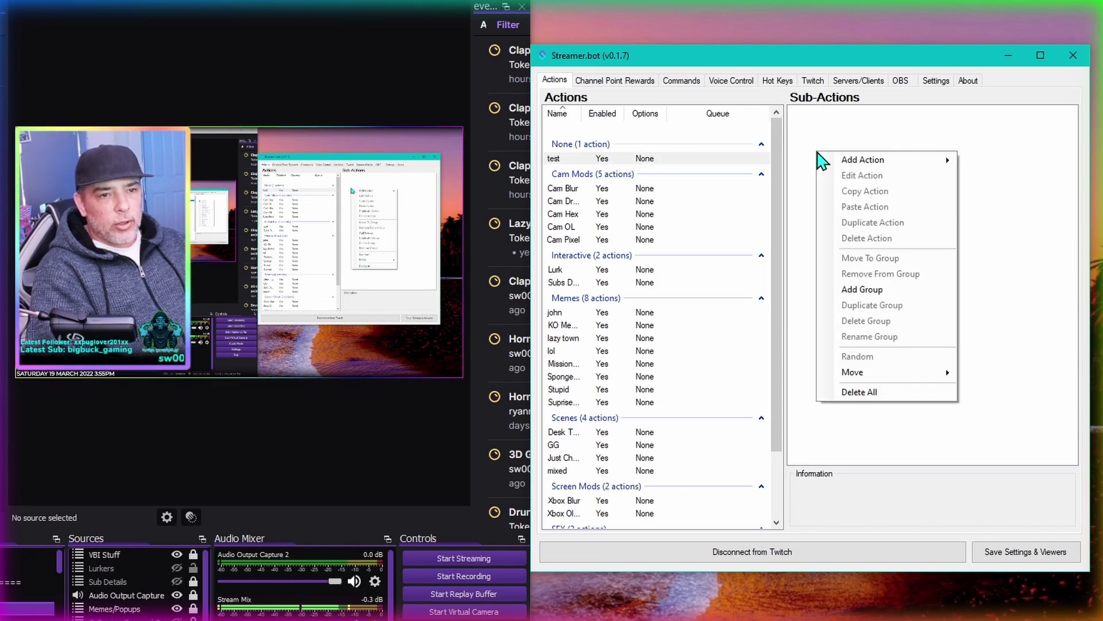
left_click(902, 59)
left_click_drag(902, 59, 849, 40)
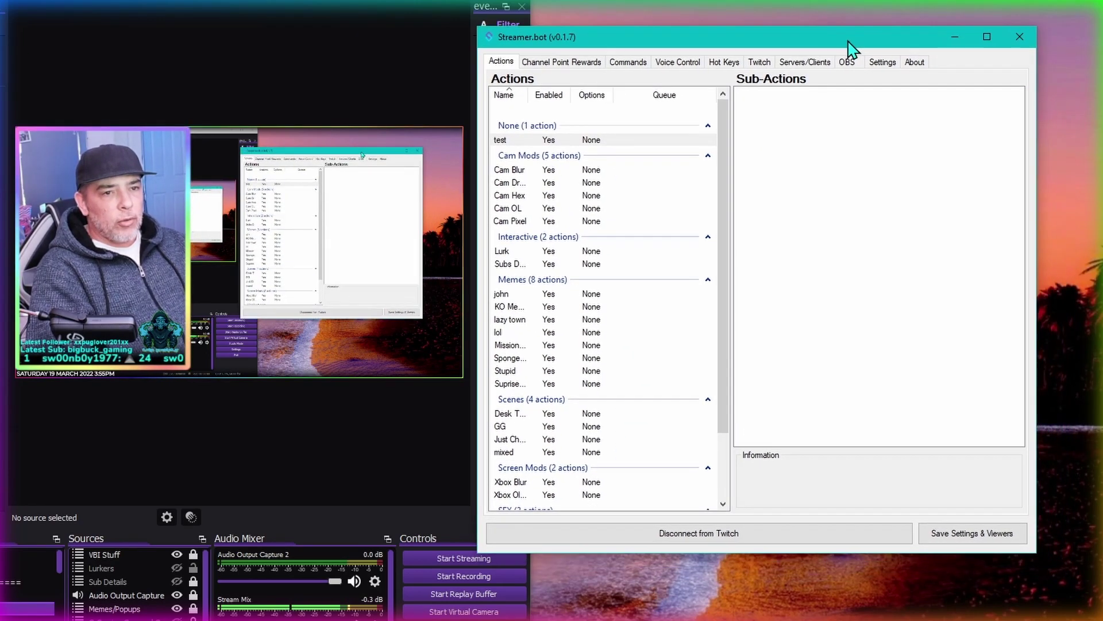
right_click(772, 162)
mouse_move(814, 169)
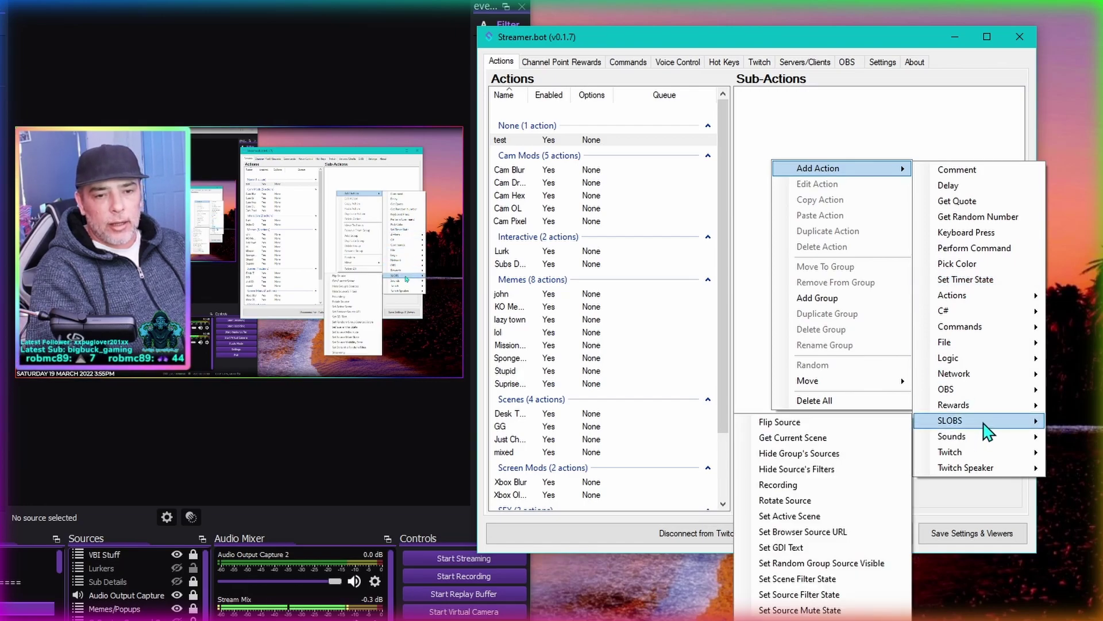
mouse_move(967, 458)
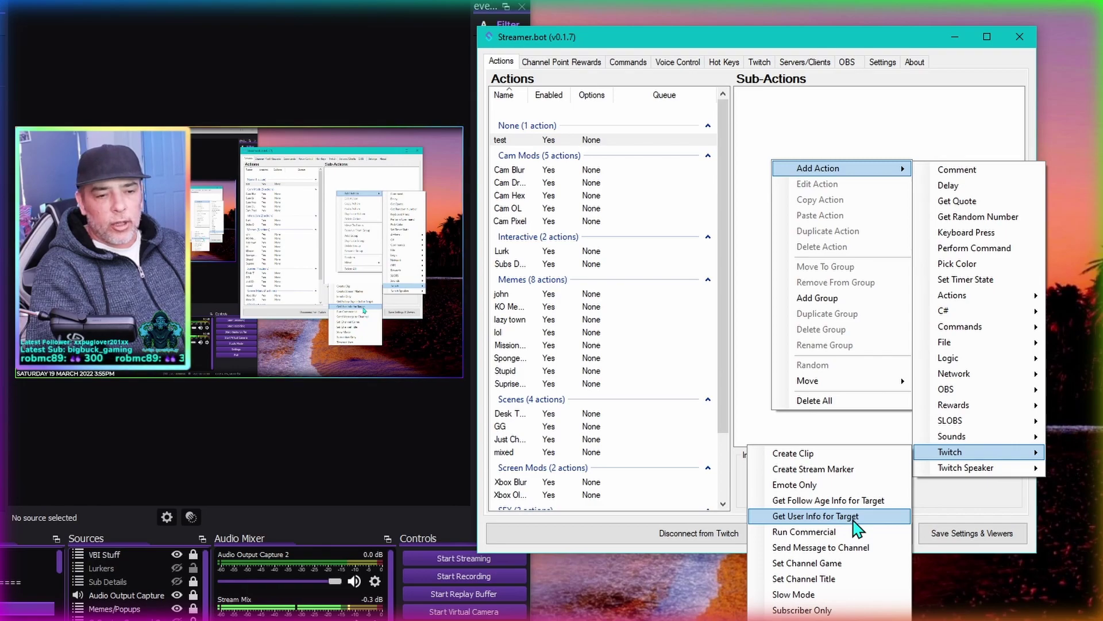
left_click(854, 515)
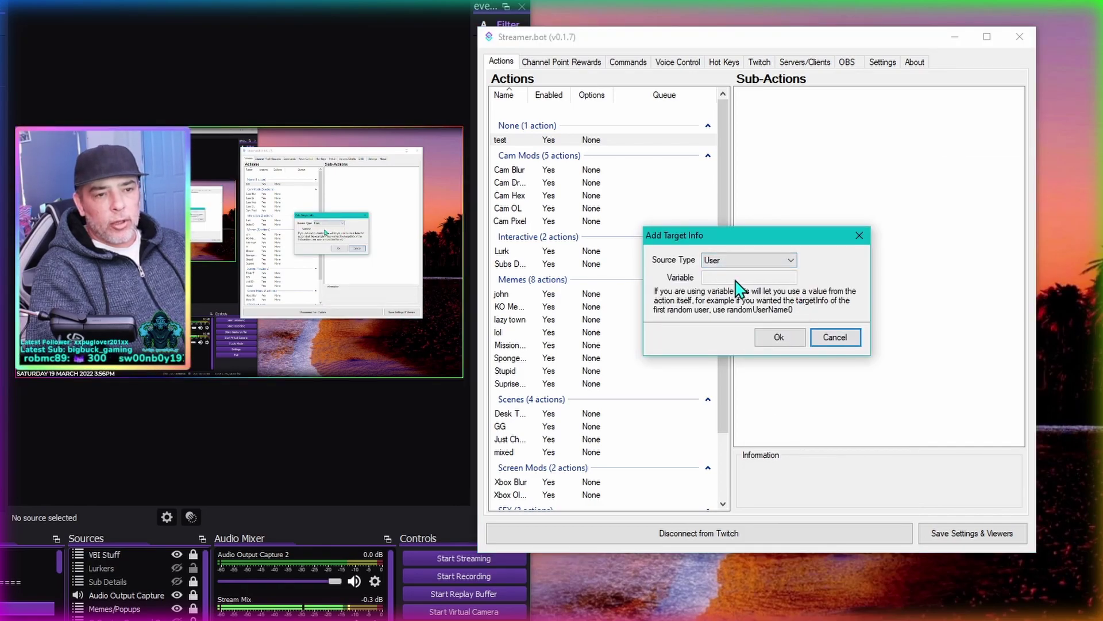
left_click(793, 340)
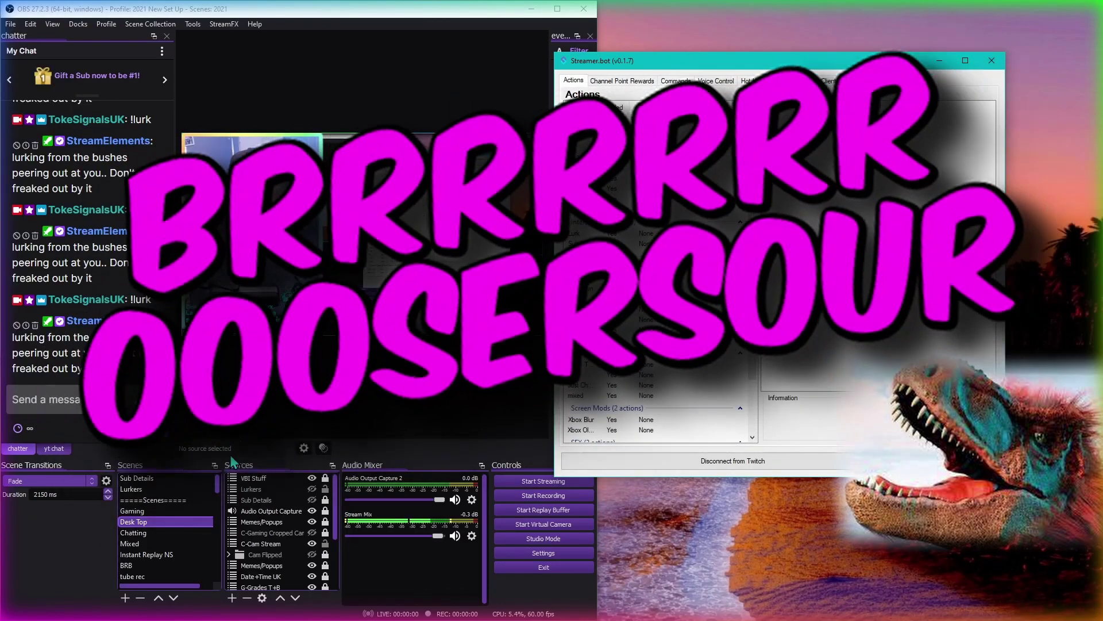
left_click(68, 524)
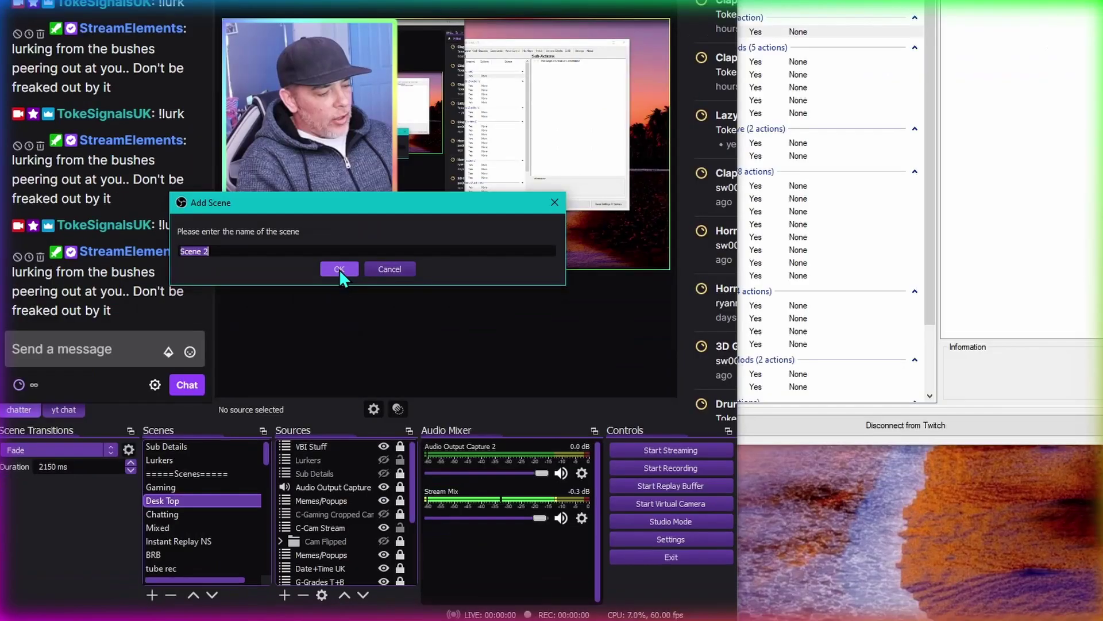
Create the 'tester' scene and add a Browser source with default 300×300 properties.
type("tester")
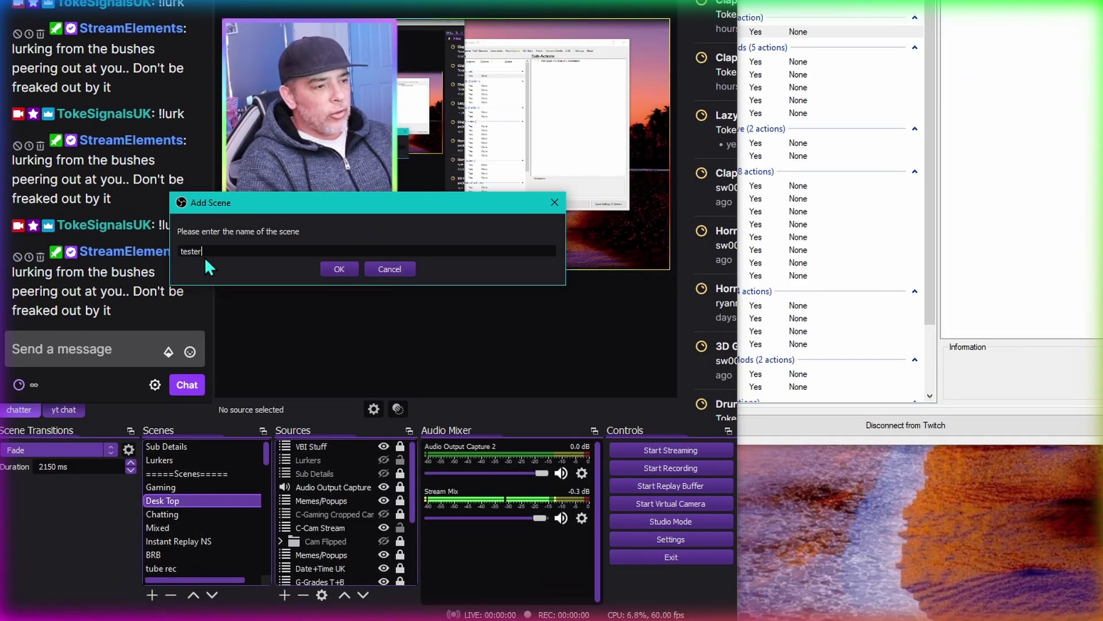
left_click(340, 270)
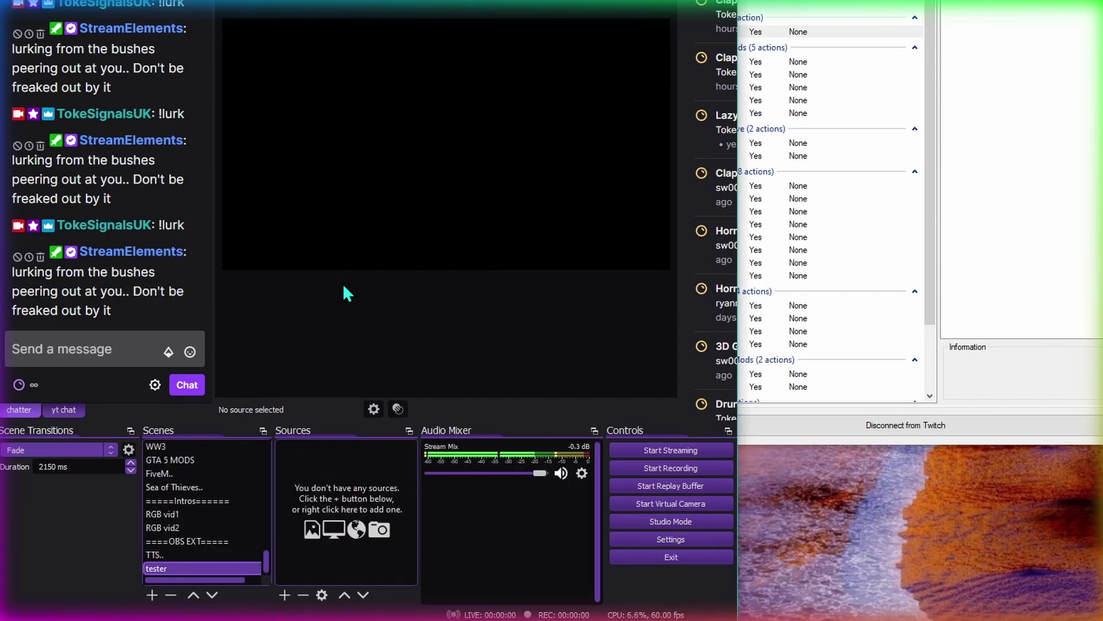
left_click(285, 595)
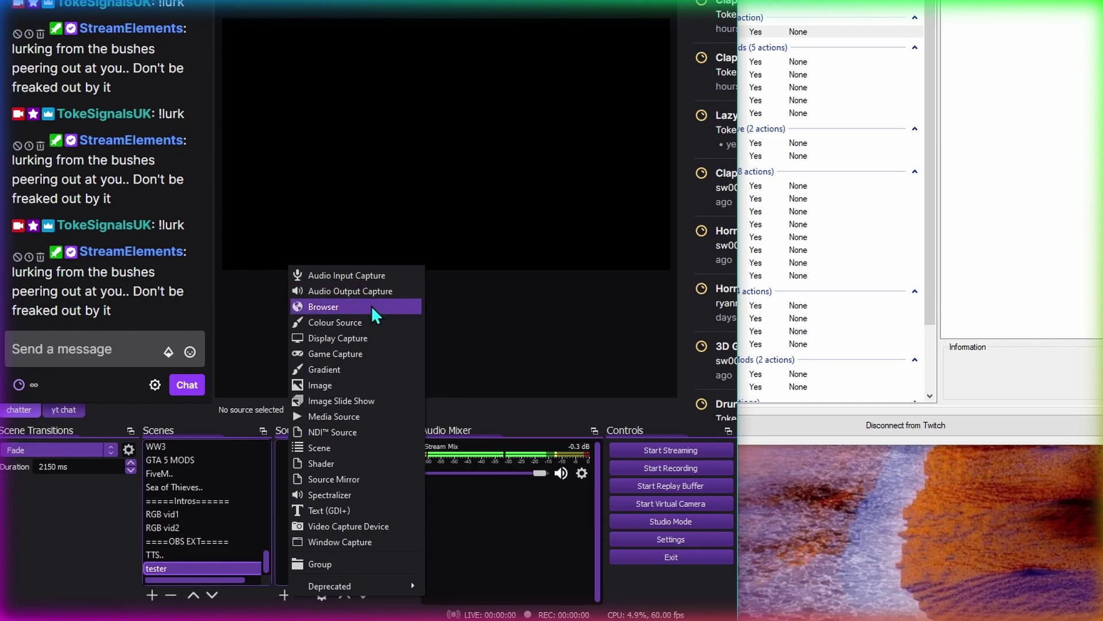
left_click(334, 311)
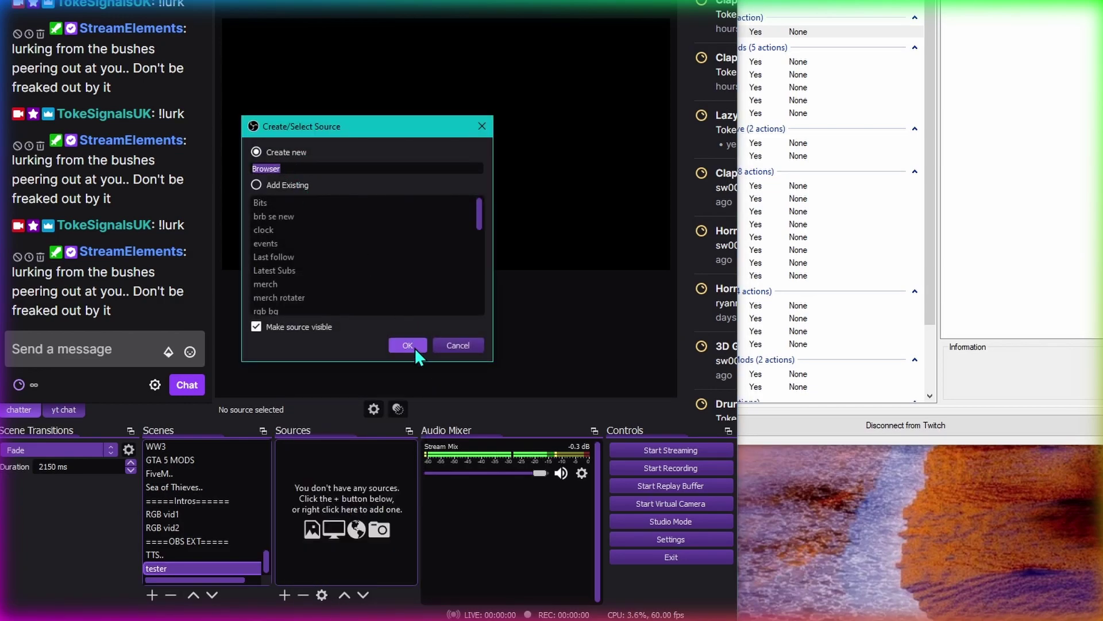
left_click(408, 345)
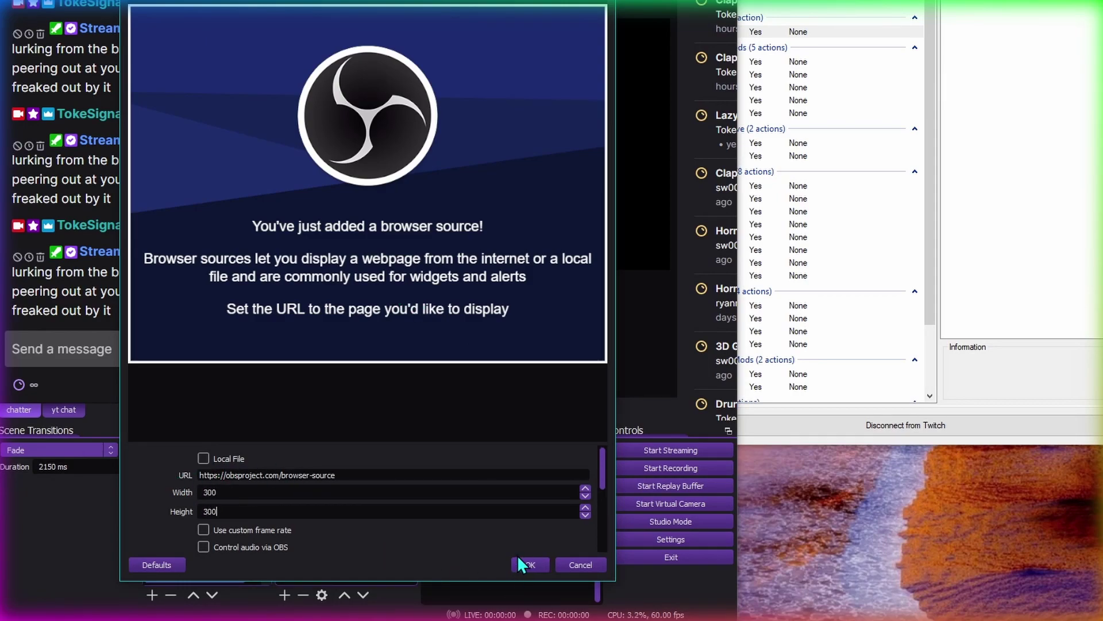
left_click(529, 566)
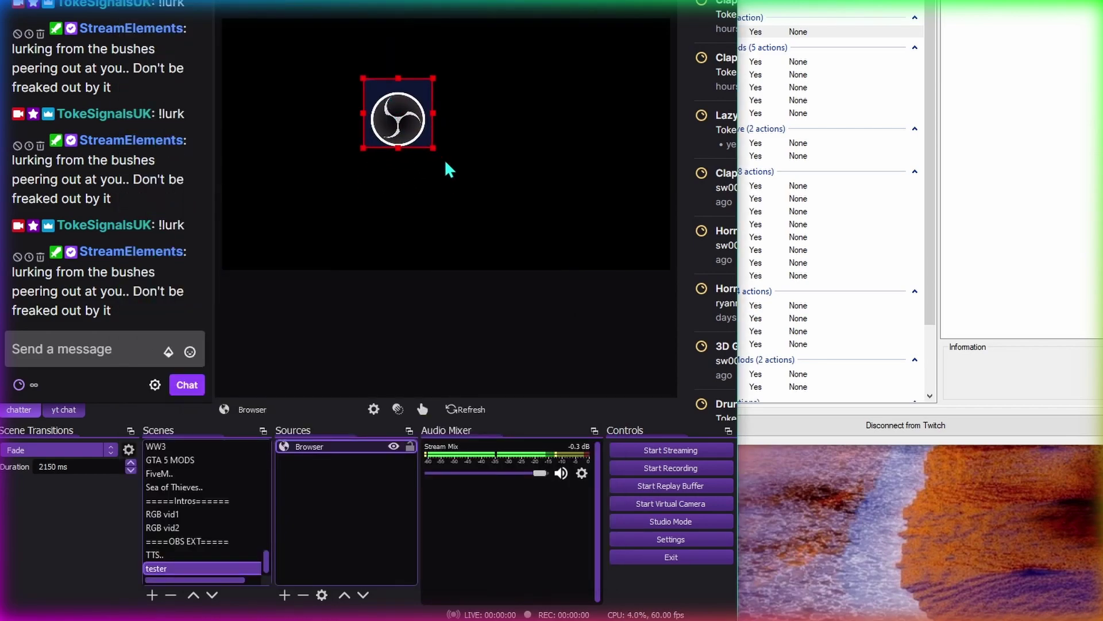
Enlarge the tester scene's Browser source in the preview, then select the Desk Top scene.
left_click_drag(434, 149, 484, 176)
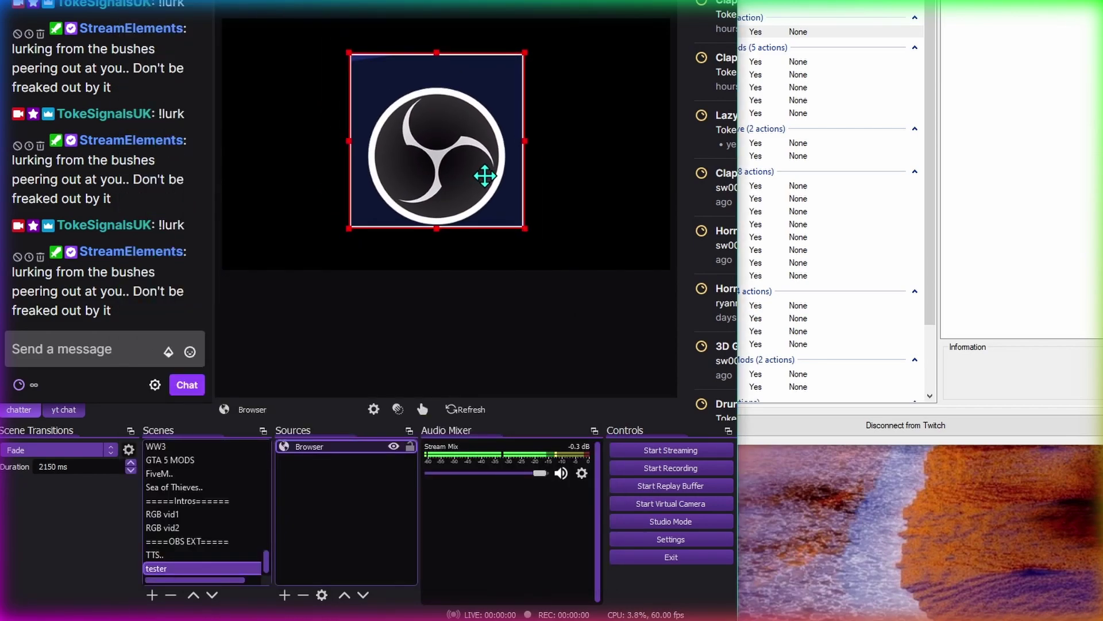
double_click(357, 452)
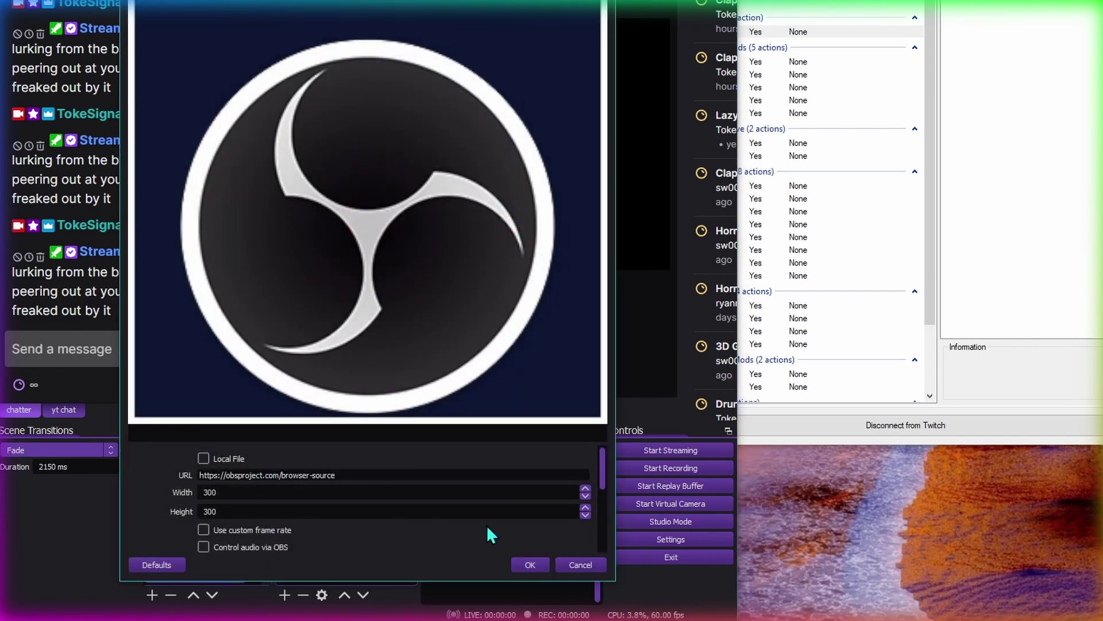
left_click(529, 565)
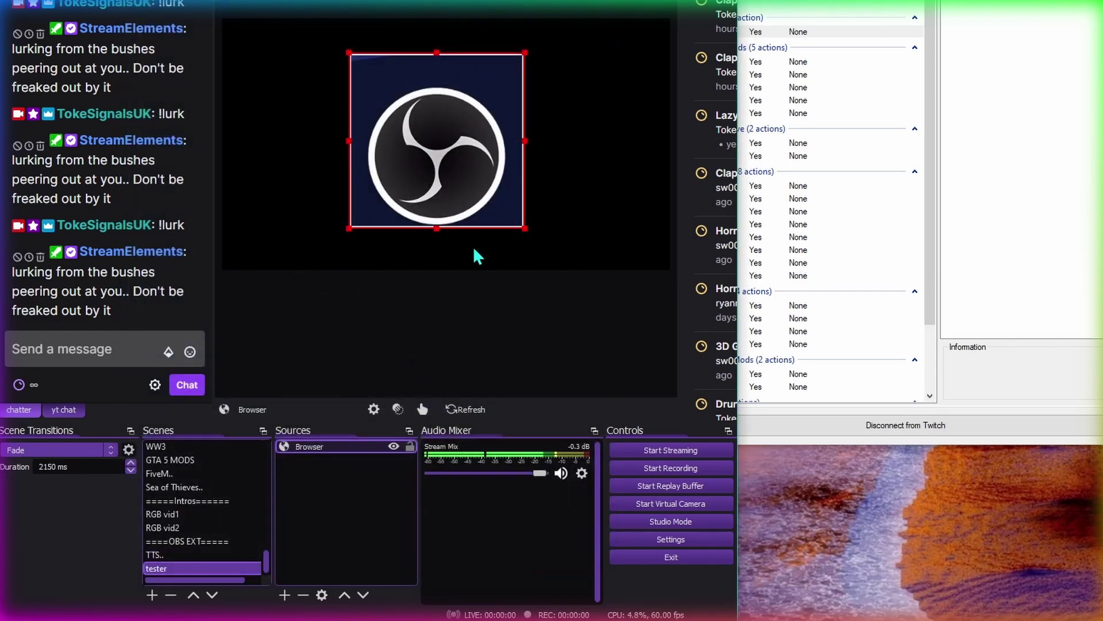
left_click(589, 265)
scroll(233, 516, "up", 5)
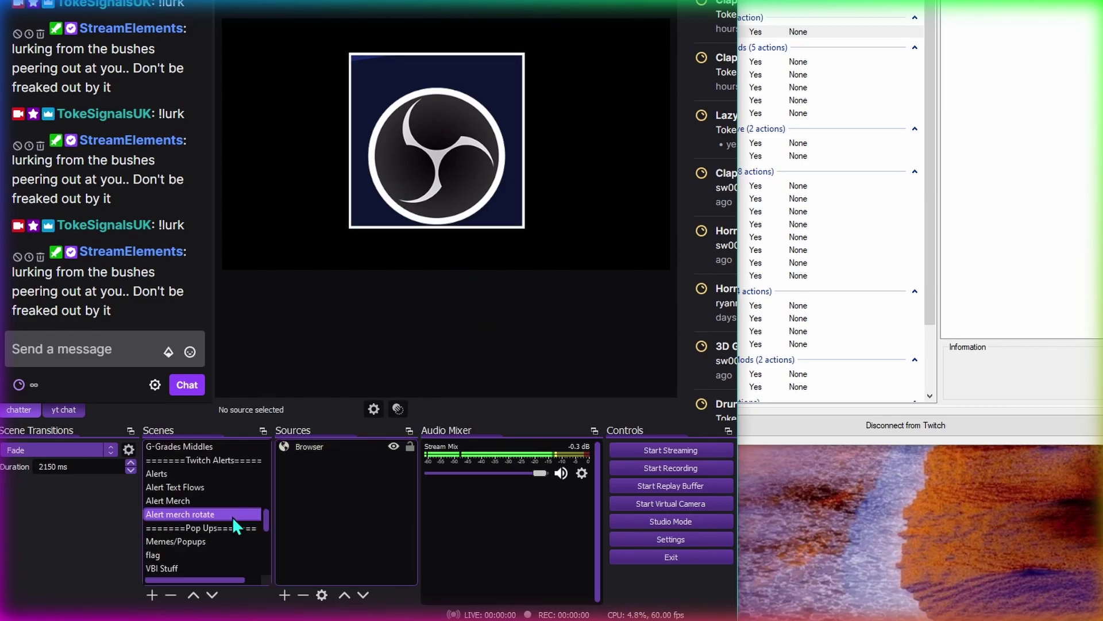
scroll(223, 516, "up", 3)
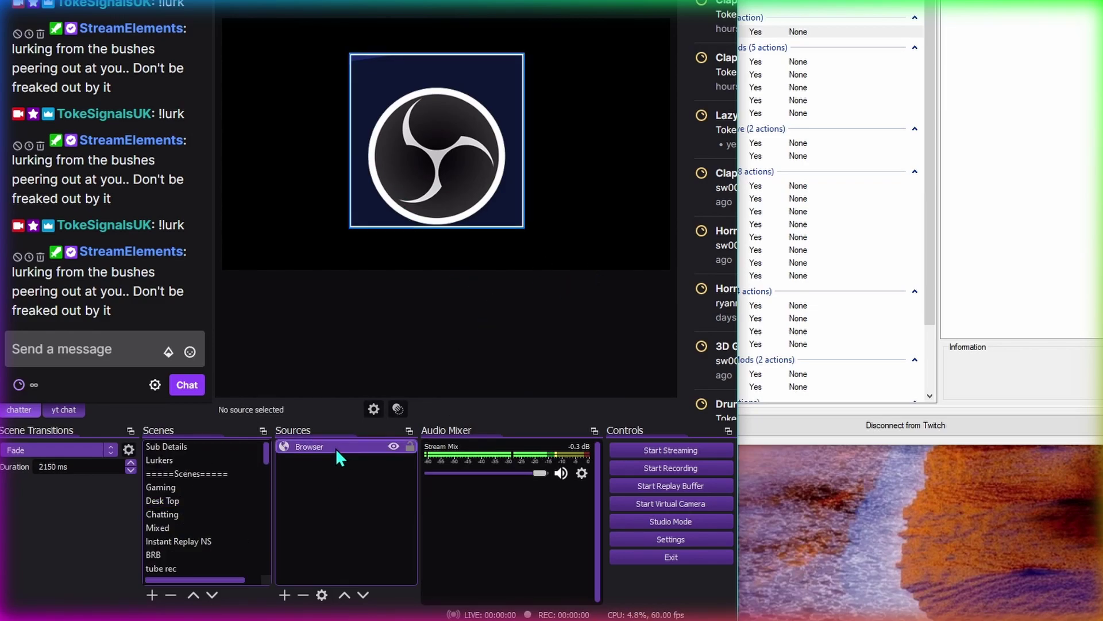
left_click(218, 501)
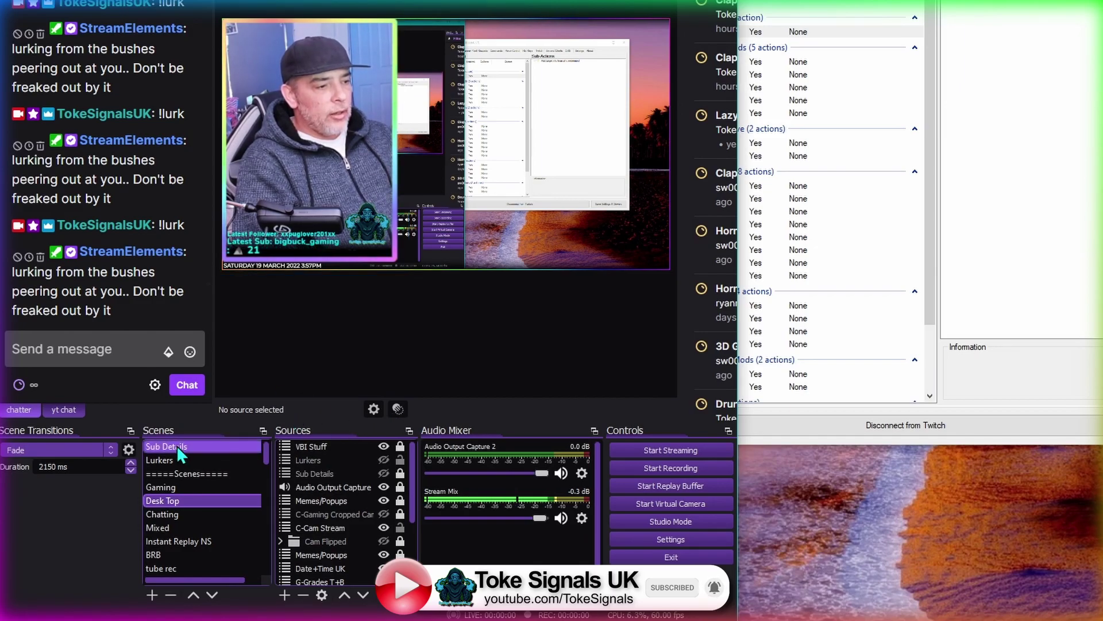
left_click_drag(267, 454, 259, 572)
Move the tester scene to the top of the Scenes list.
right_click(154, 566)
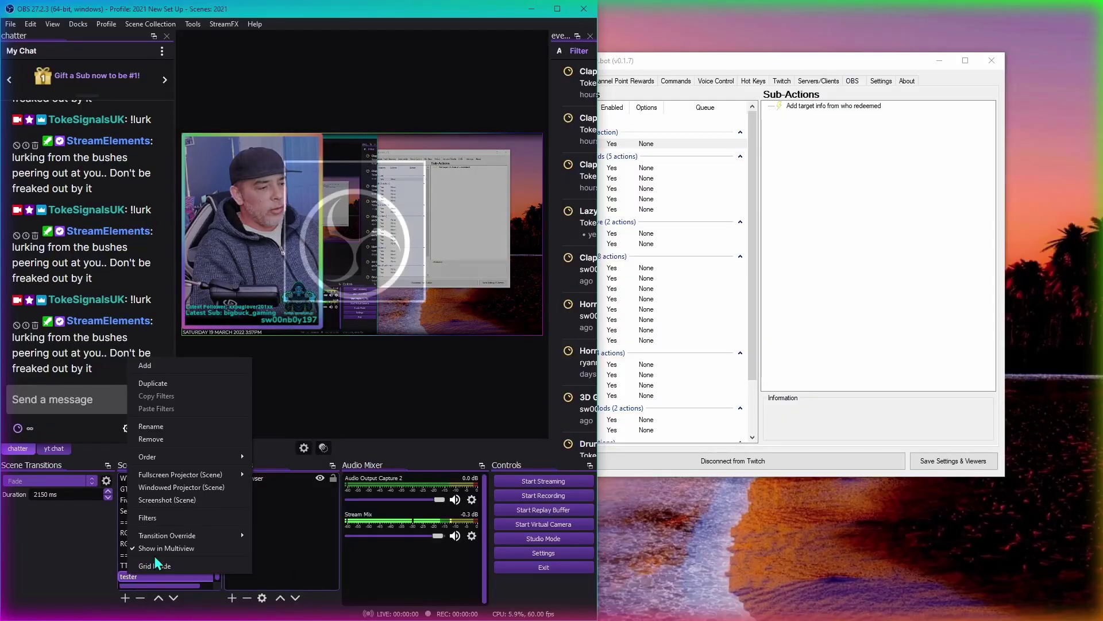
mouse_move(209, 461)
left_click(279, 487)
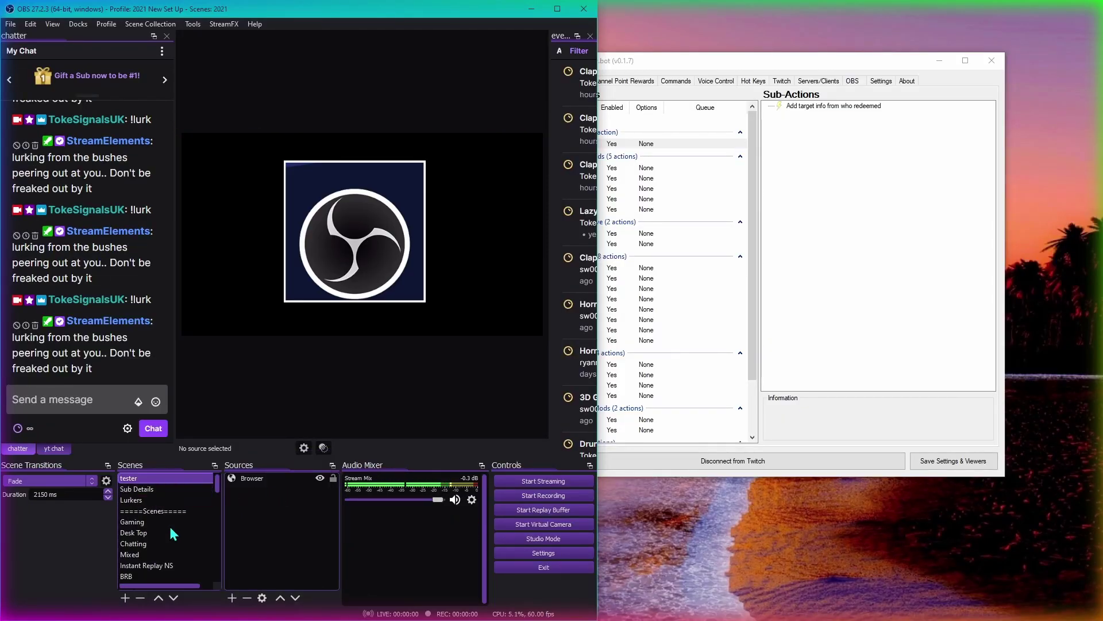
left_click(253, 480)
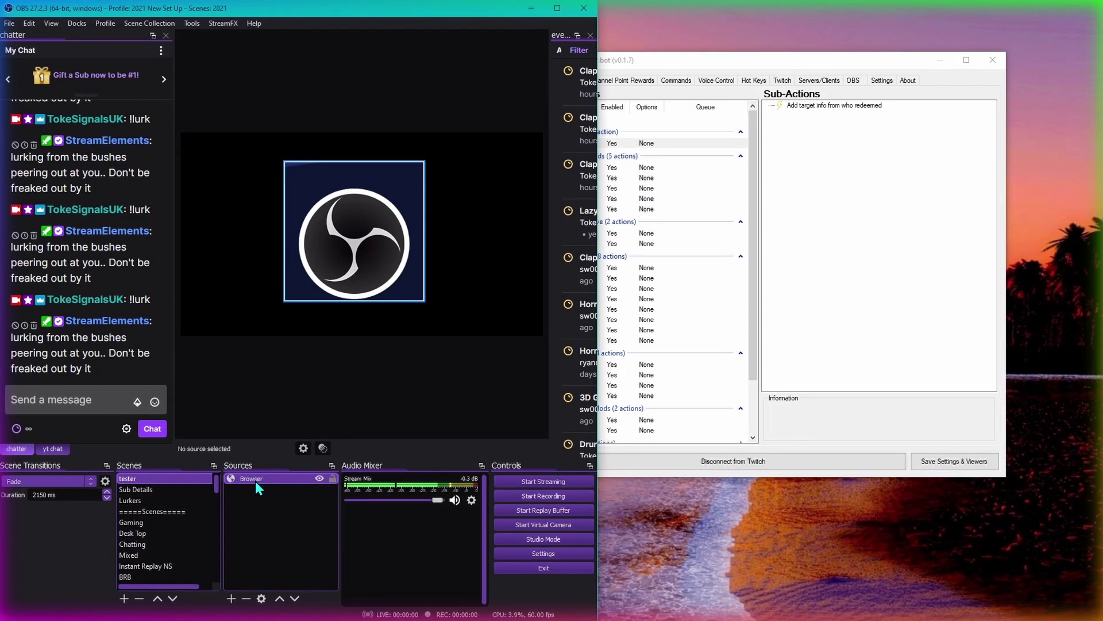
left_click(251, 379)
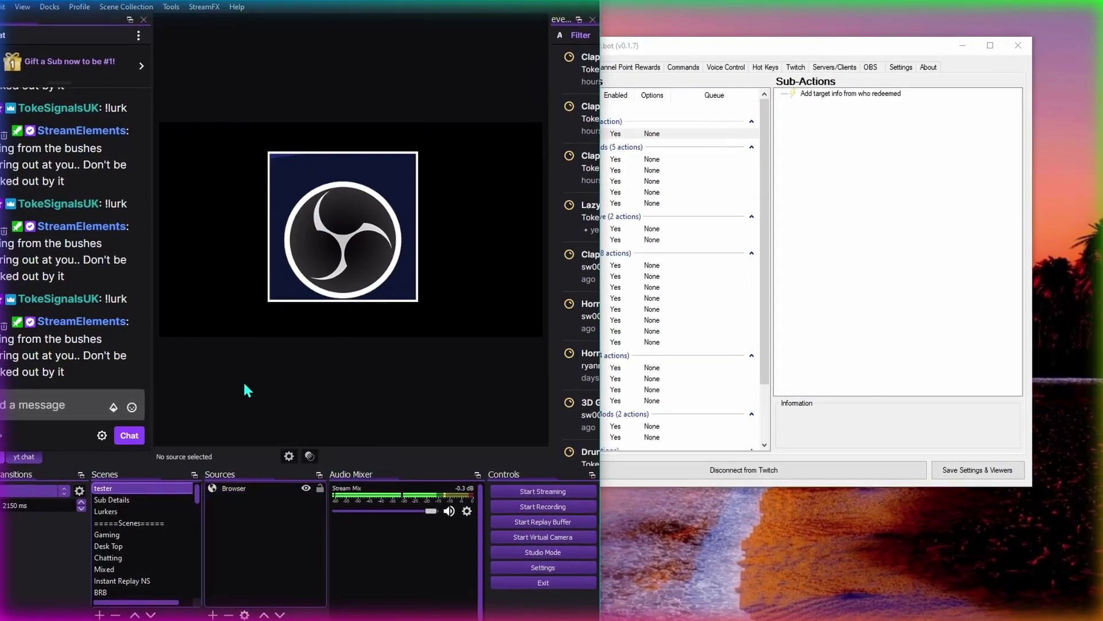
Add the tester scene as a source in Desk Top, shrunk and placed upper right.
left_click(123, 540)
left_click(167, 551)
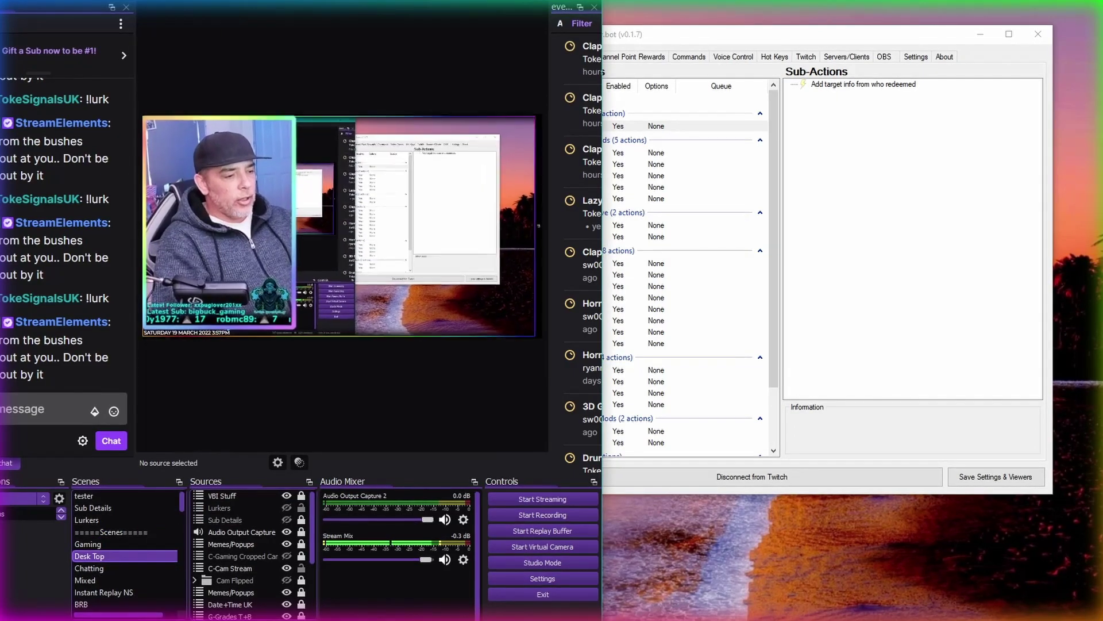
right_click(205, 509)
left_click(211, 496)
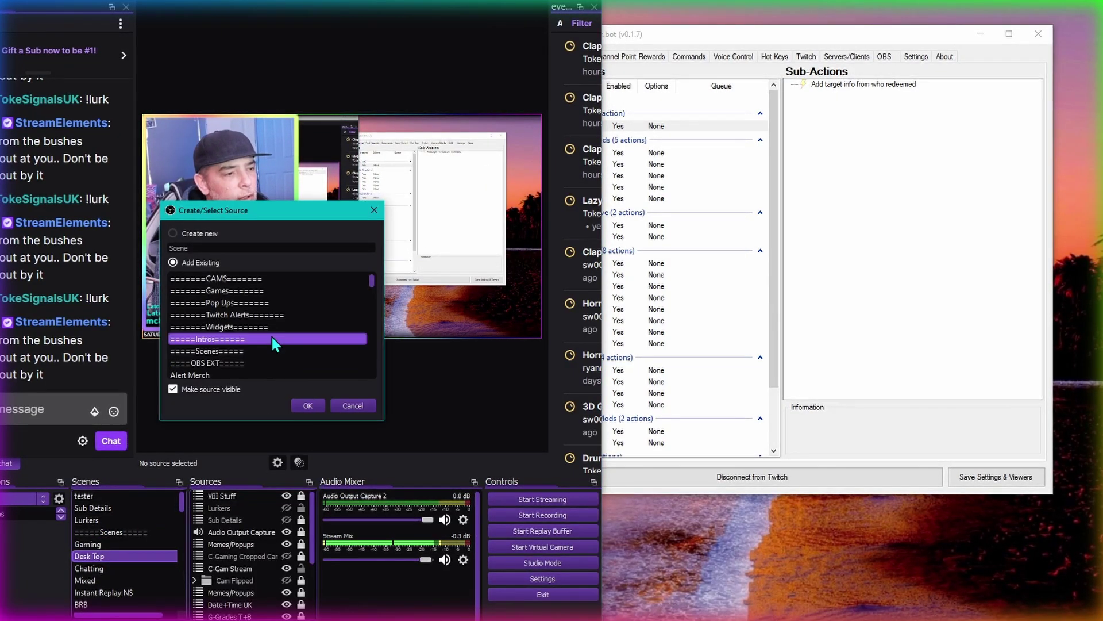
scroll(272, 336, "down", 5)
scroll(268, 327, "down", 10)
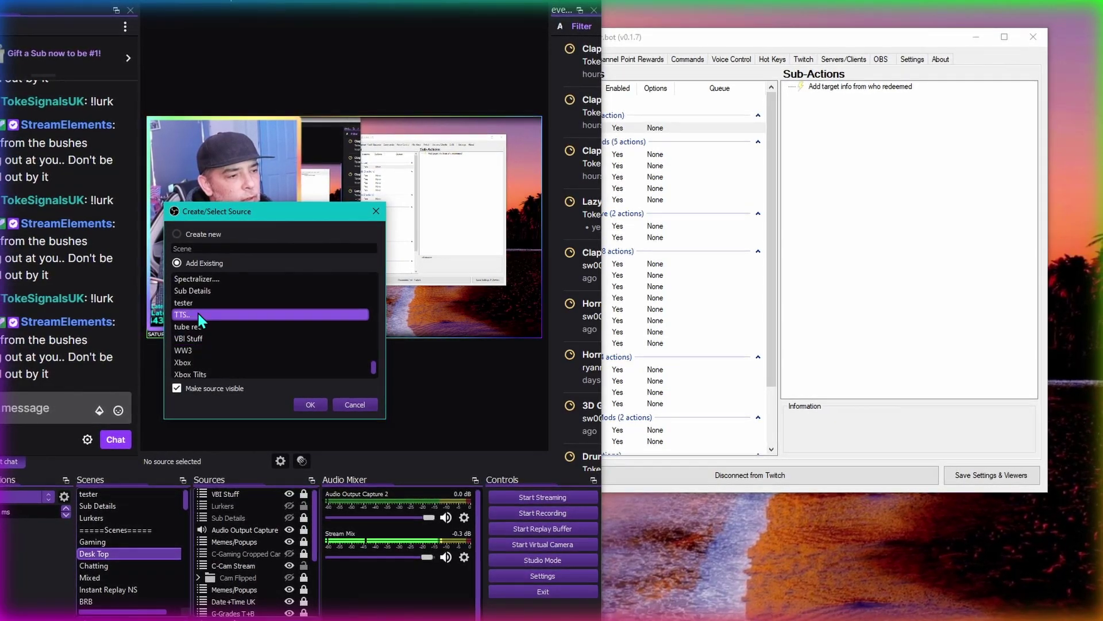
left_click(226, 303)
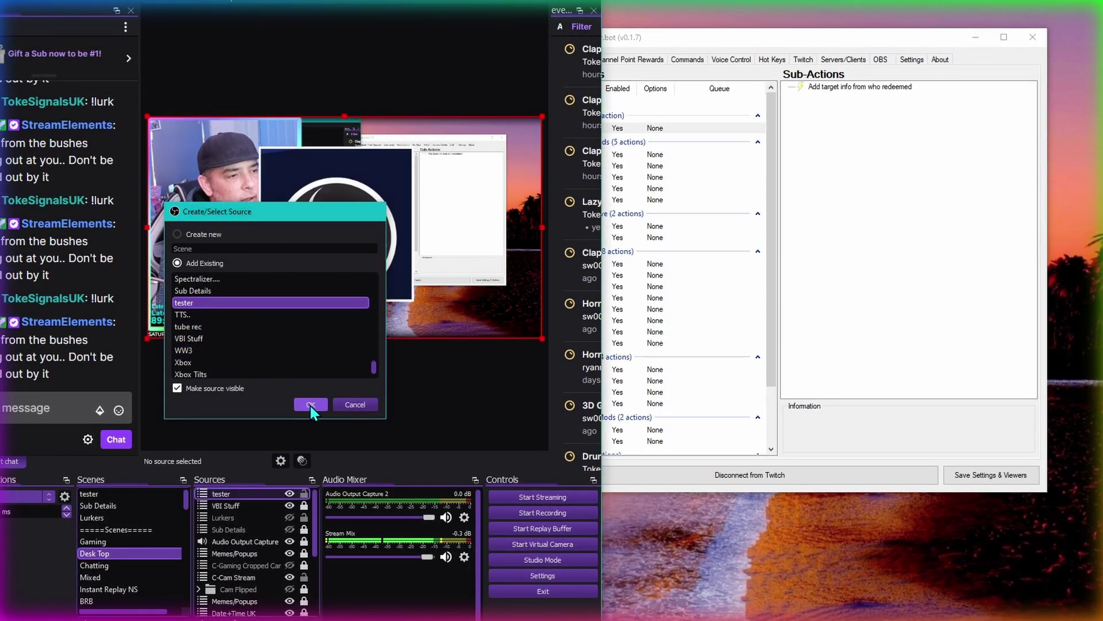
left_click(310, 405)
left_click_drag(353, 222, 478, 178)
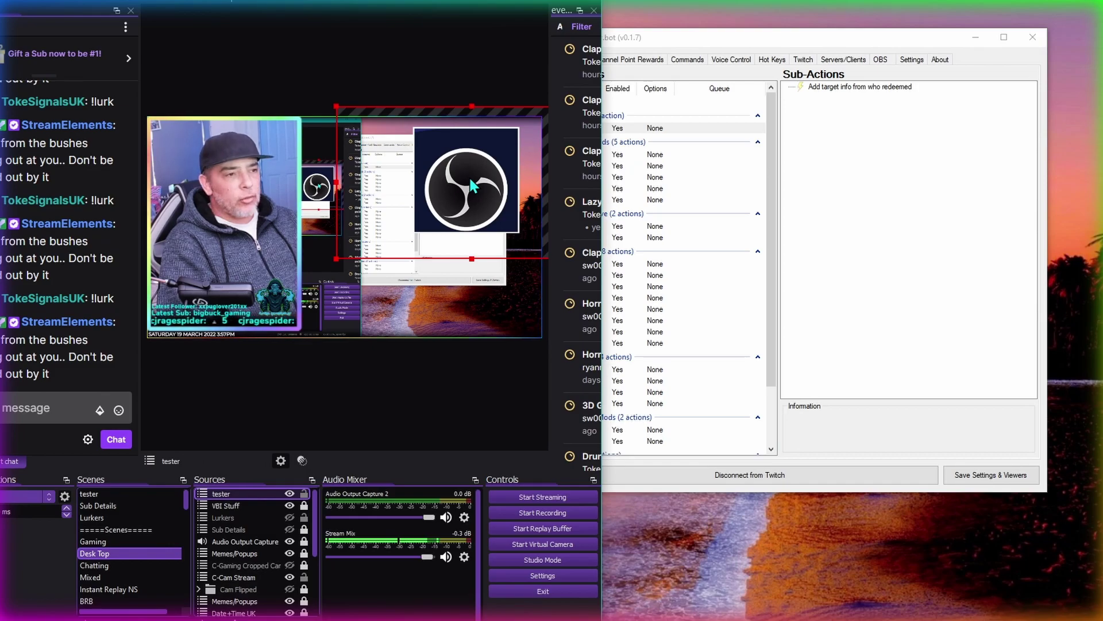
left_click(267, 25)
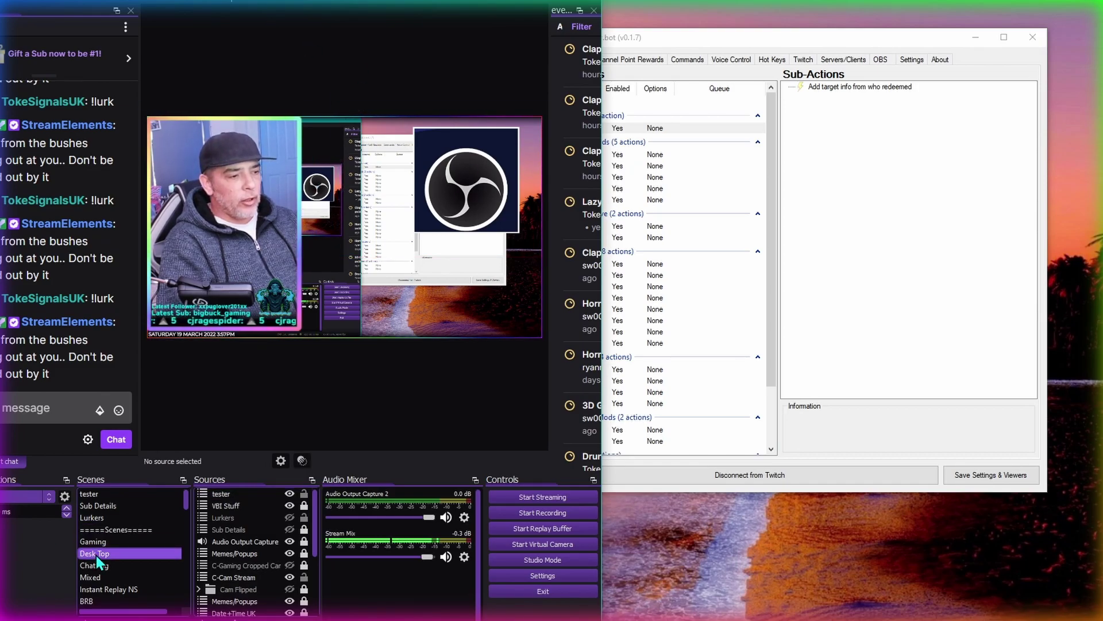
left_click(124, 553)
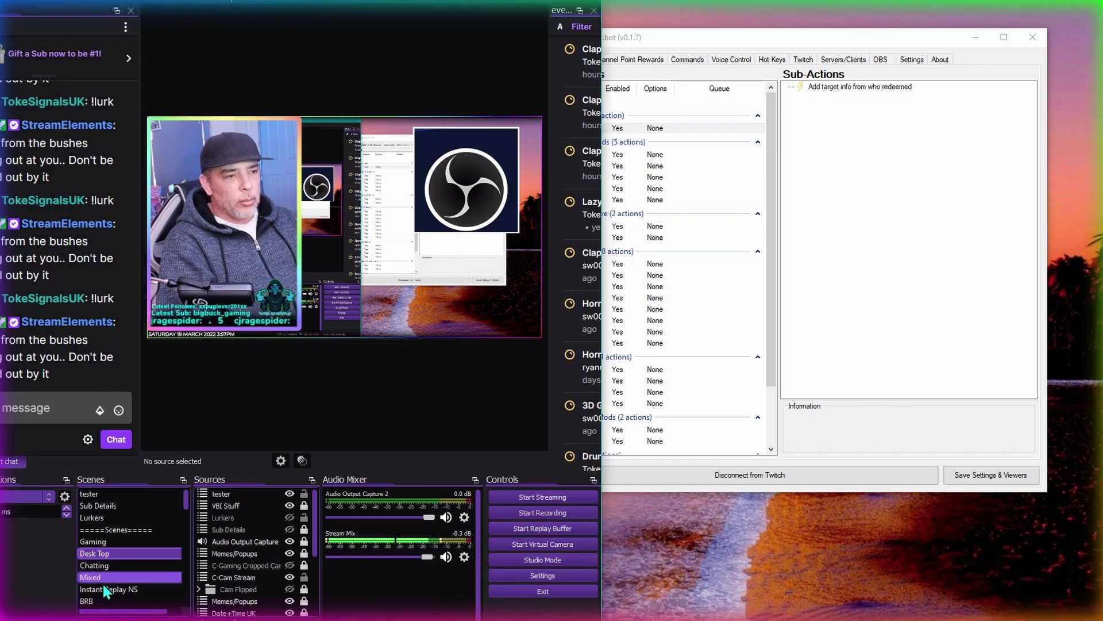
left_click(368, 253)
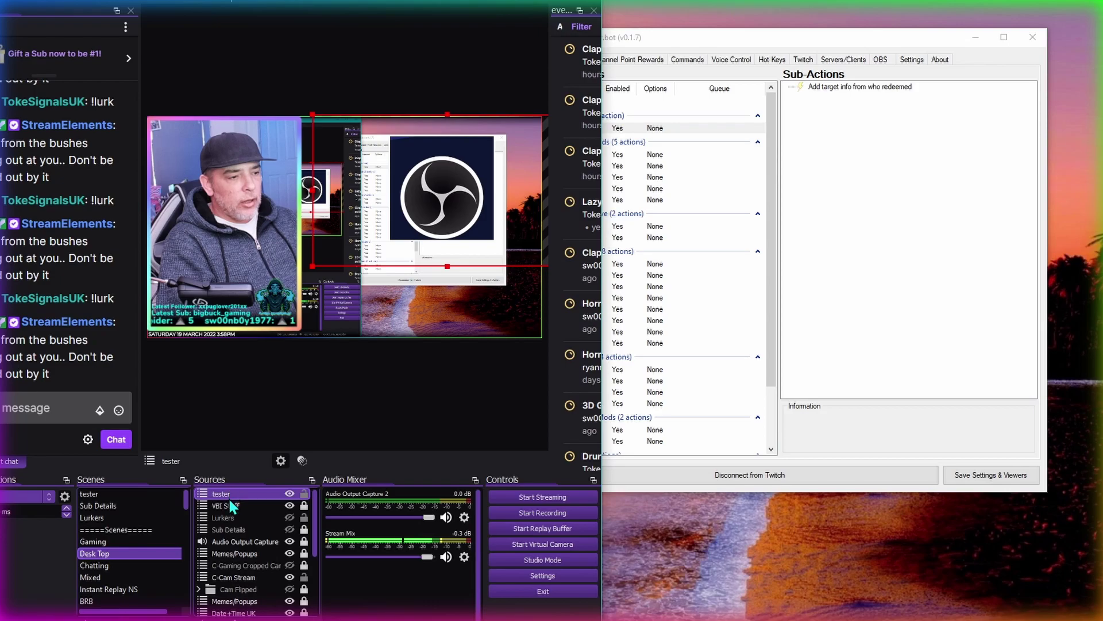
left_click(807, 164)
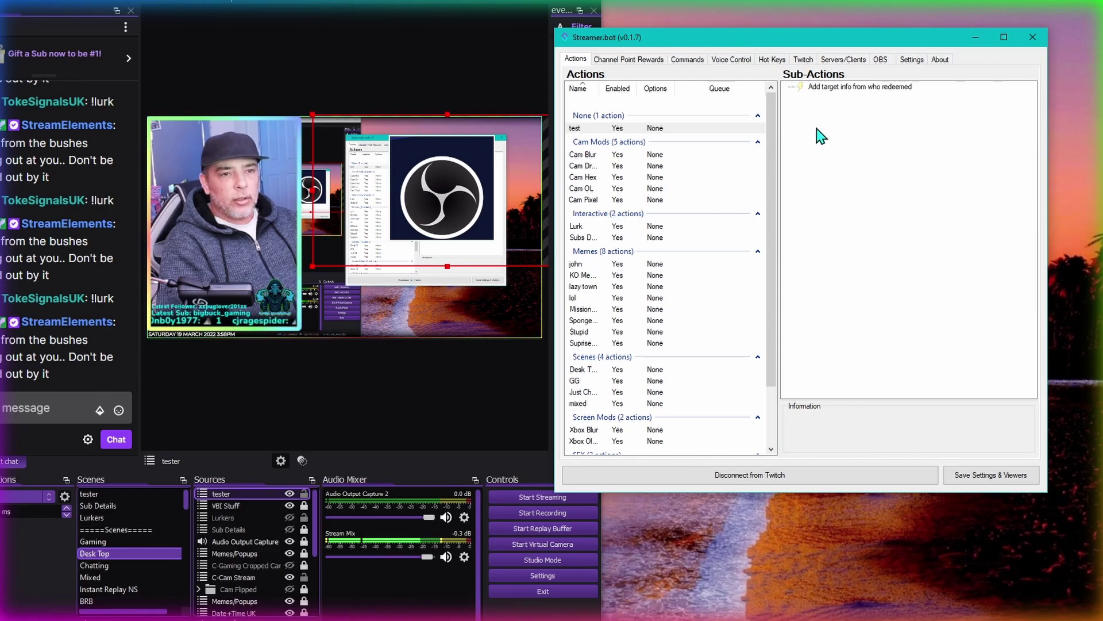
Add an OBS 'Set Browser Source URL' sub-action after the target-info step.
left_click(867, 86)
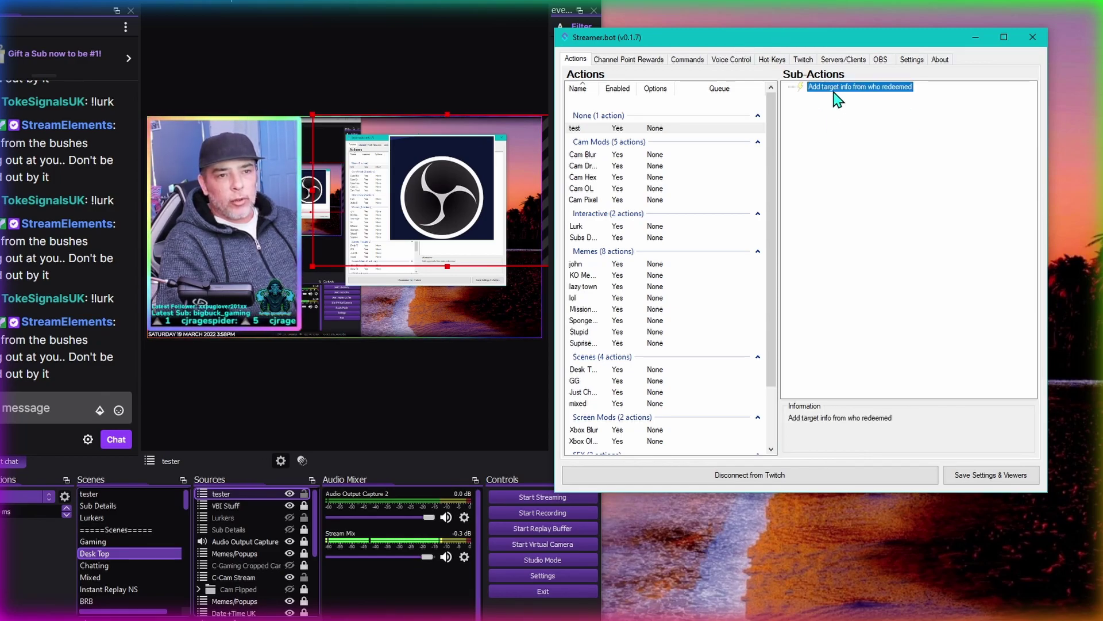
right_click(797, 136)
mouse_move(831, 142)
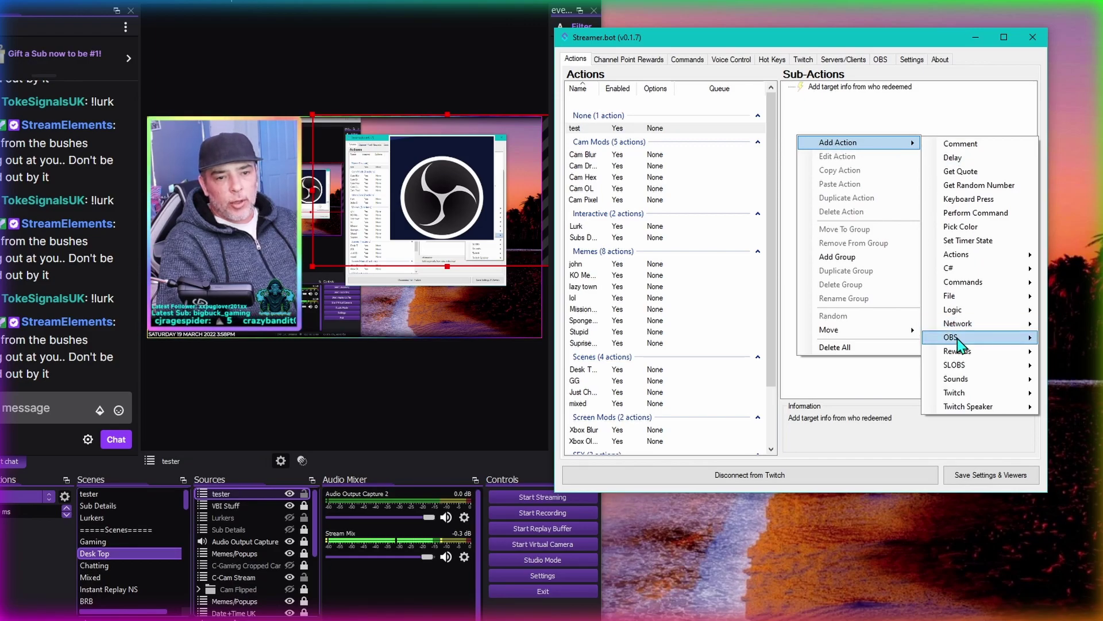
mouse_move(958, 343)
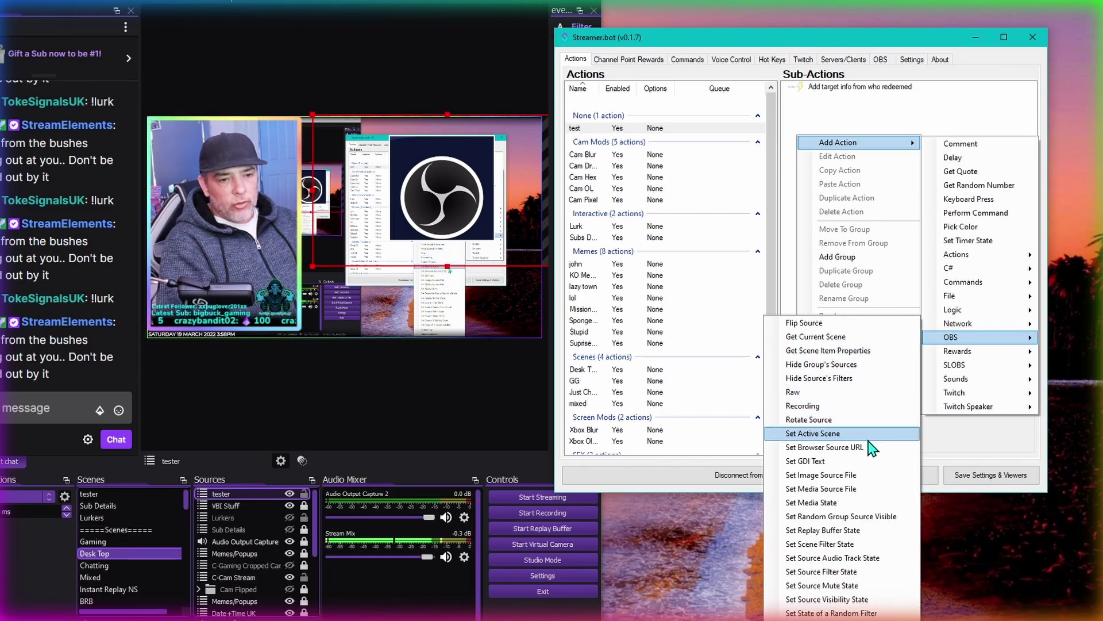
left_click(844, 454)
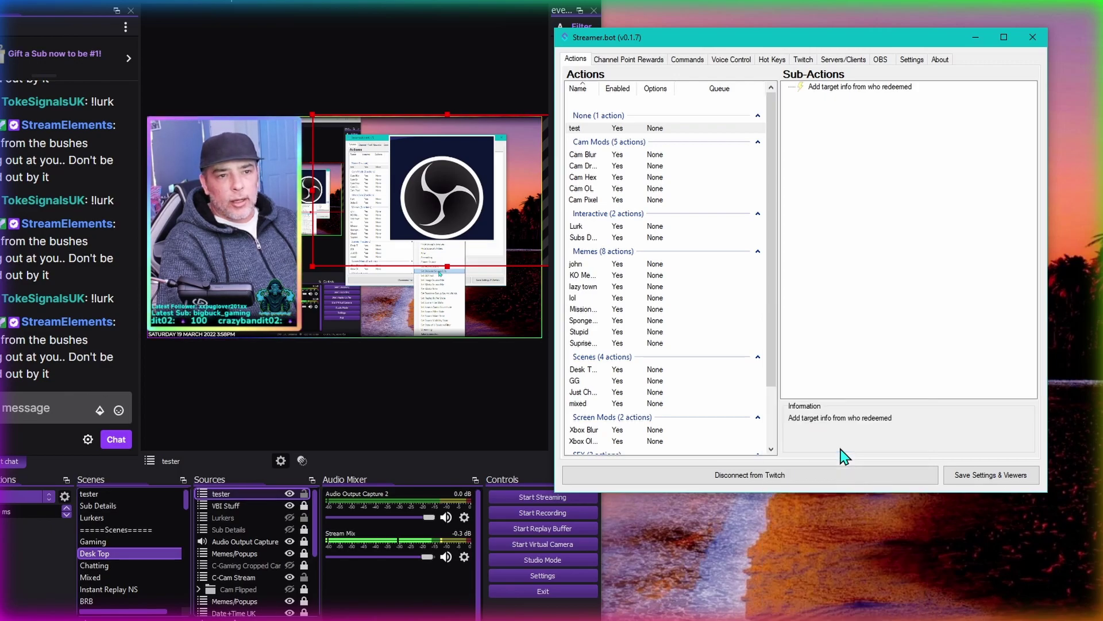
left_click_drag(831, 198, 917, 123)
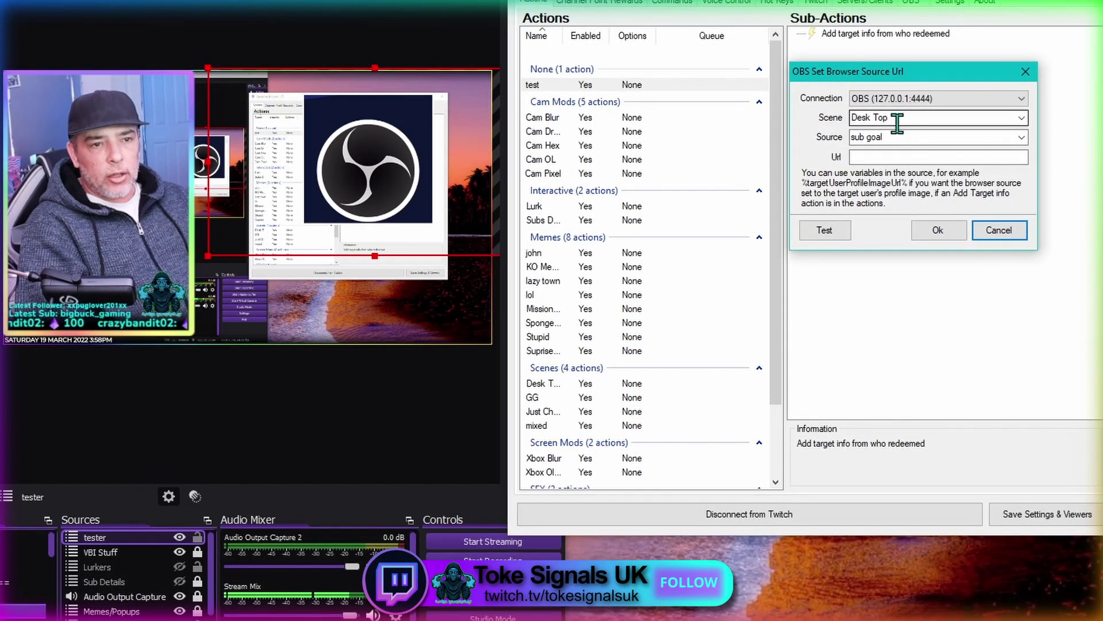
Point it at scene tester, source Browser, with URL %targetUserProfileImageUrl%.
left_click(886, 119)
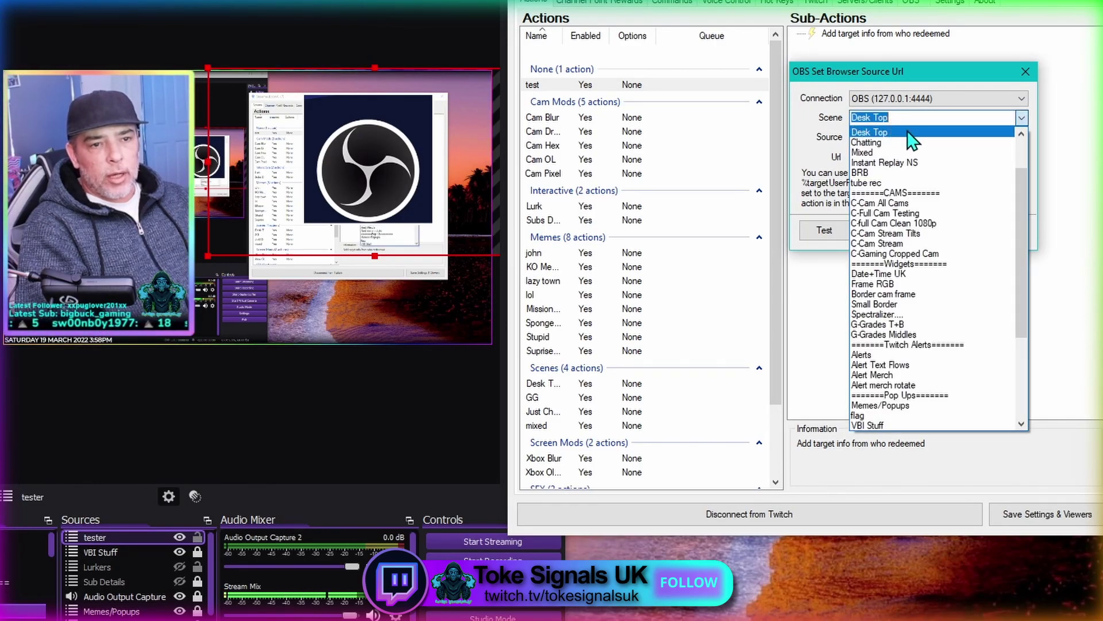
scroll(1025, 192, "up", 2)
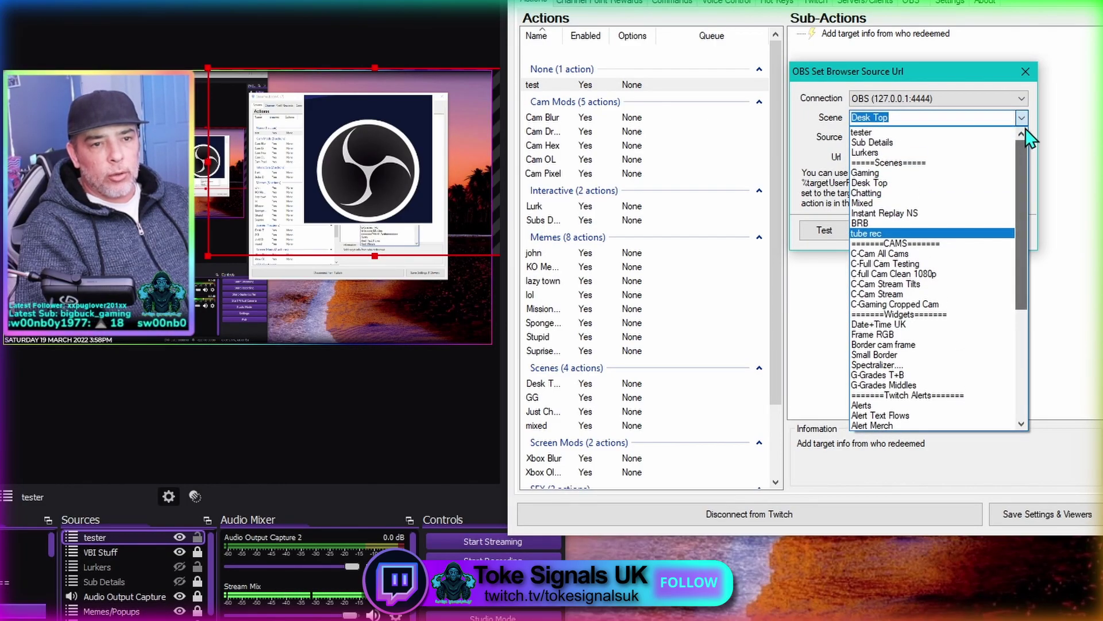
left_click(887, 134)
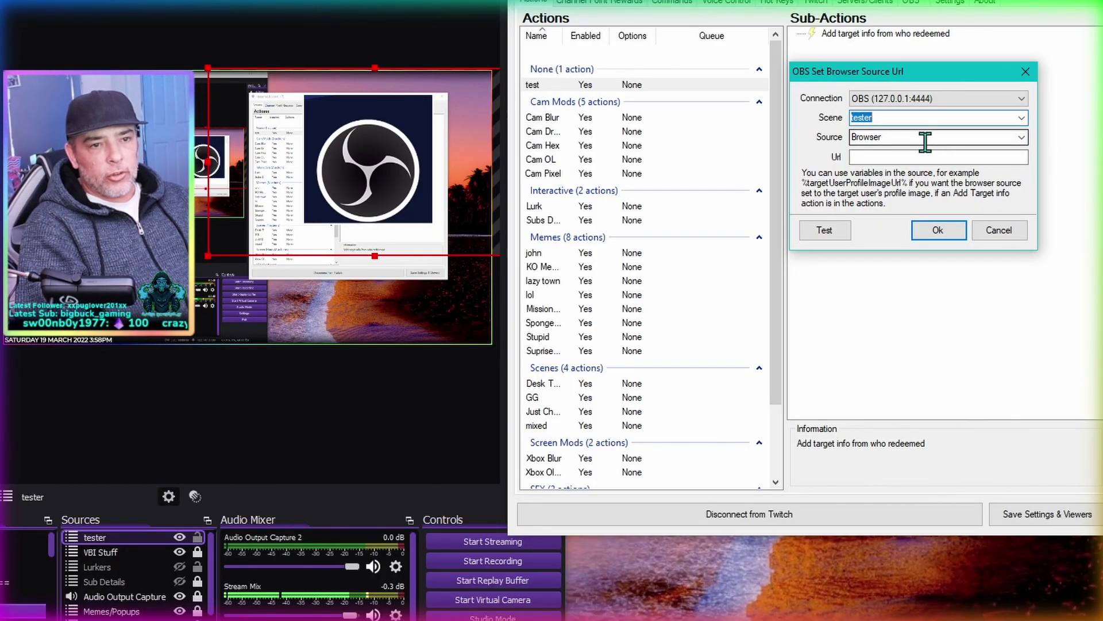
left_click(874, 158)
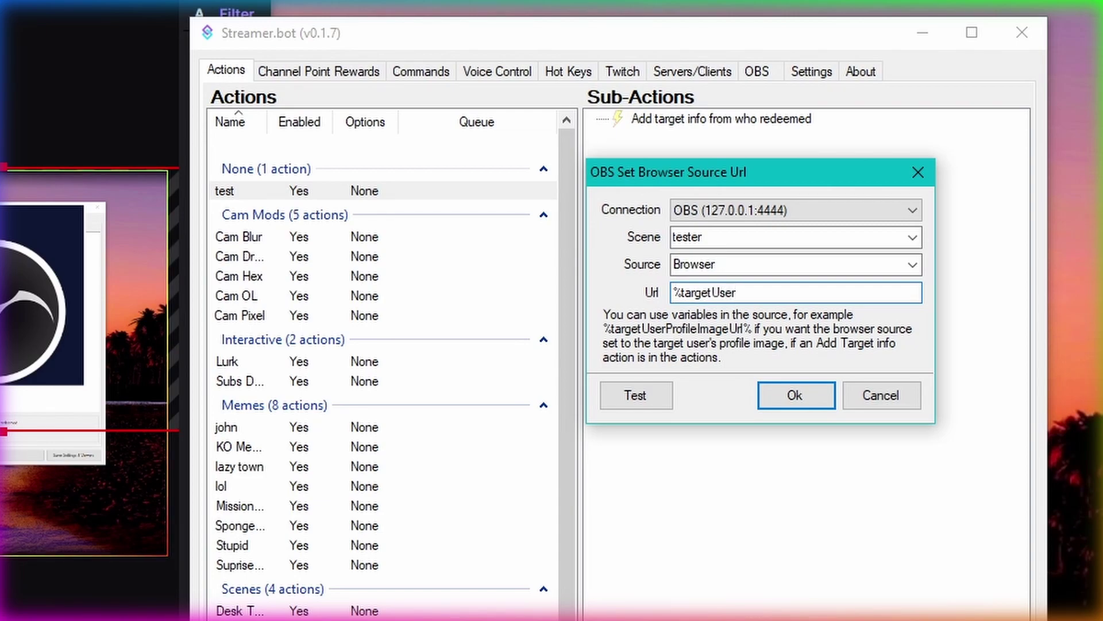
type("ProfileImageUrl%")
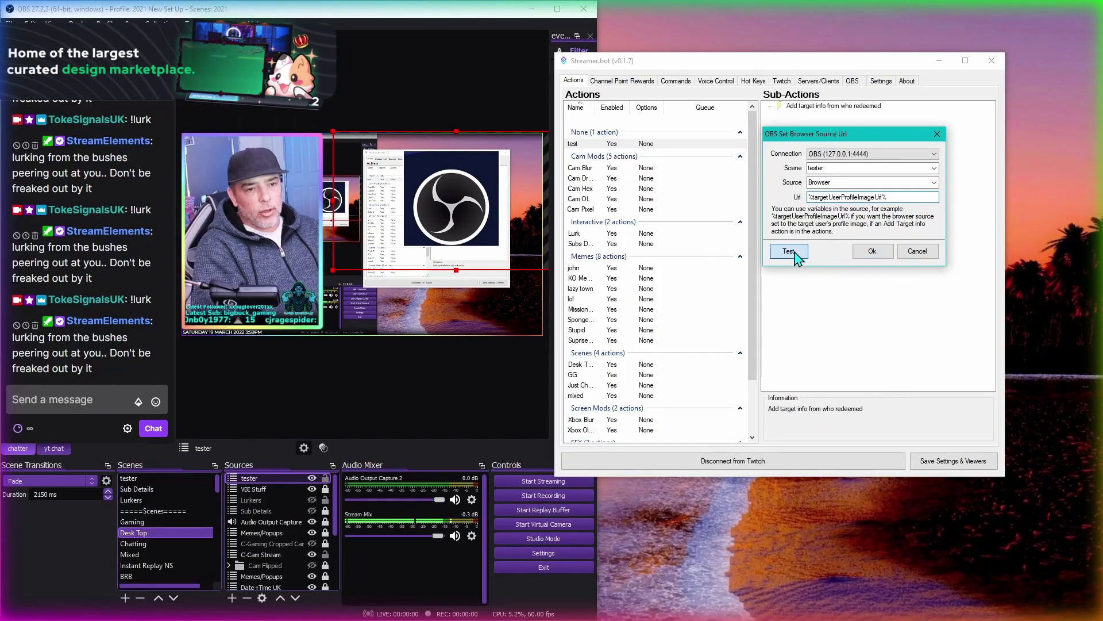
left_click(797, 258)
key("Return")
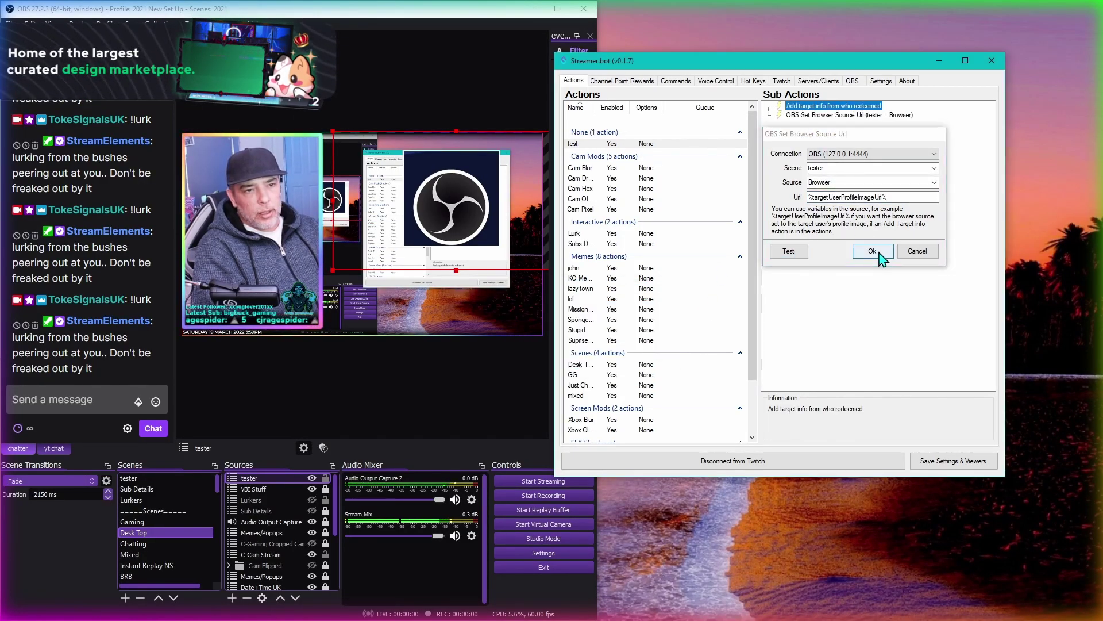
Add a Set Source Visibility sub-action making tester visible in Desk Top.
left_click(879, 253)
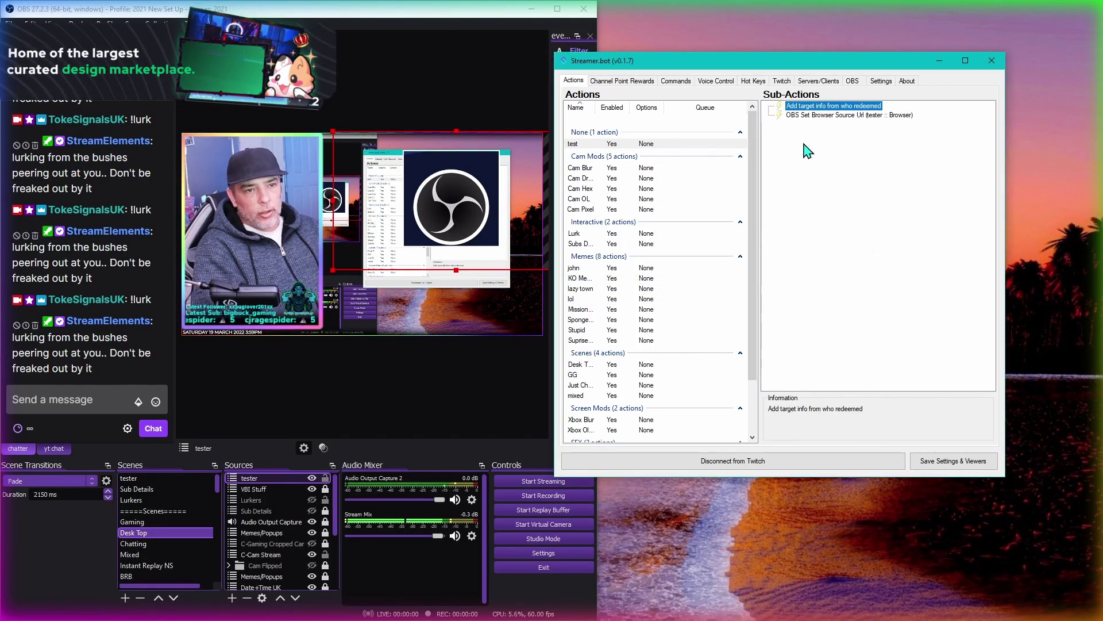
right_click(790, 197)
mouse_move(823, 207)
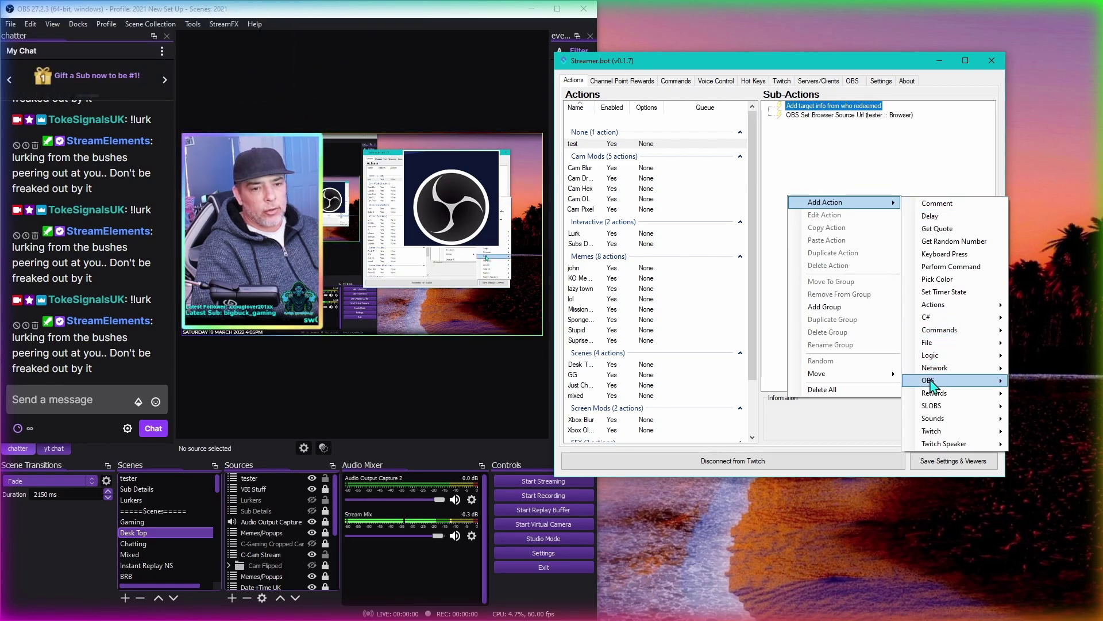
mouse_move(932, 384)
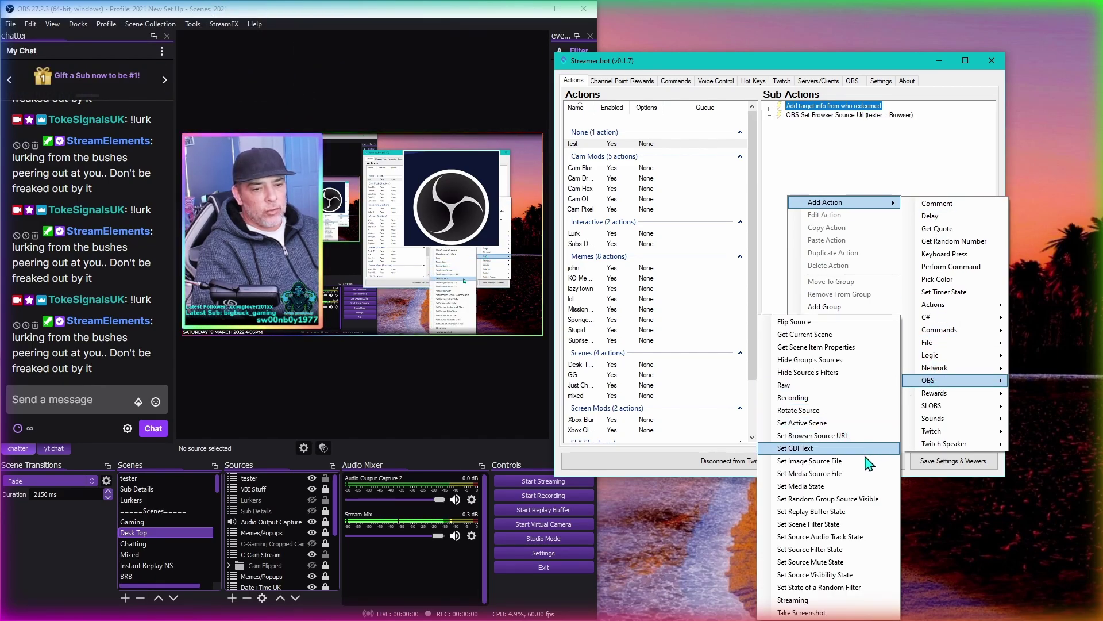
left_click(828, 575)
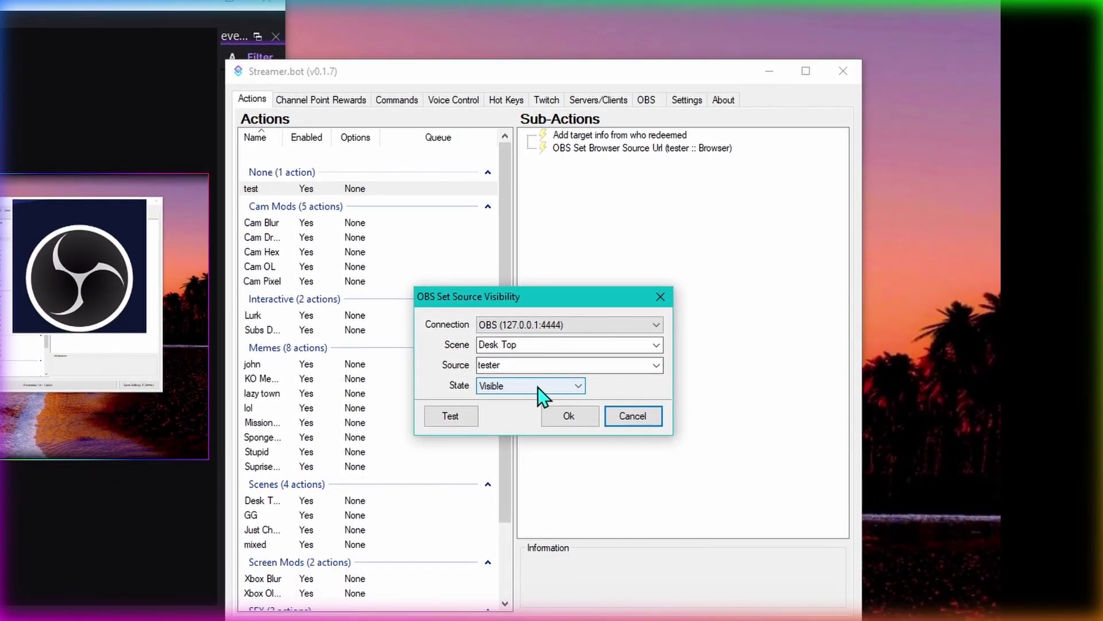
left_click(569, 416)
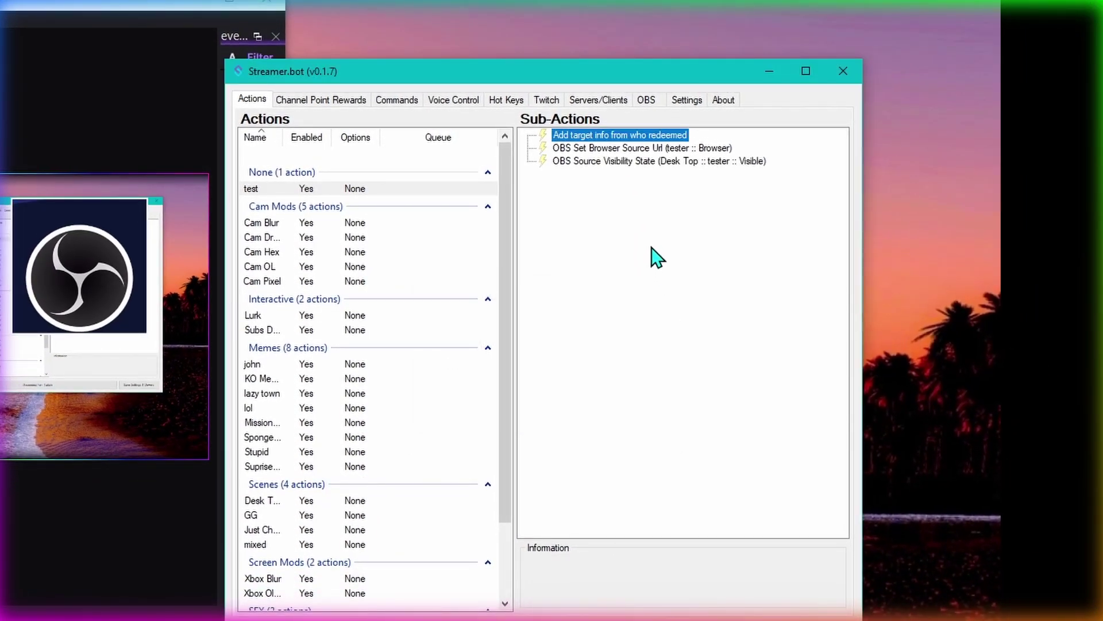
Add a 5000 ms Delay sub-action.
right_click(623, 174)
mouse_move(761, 183)
left_click(823, 201)
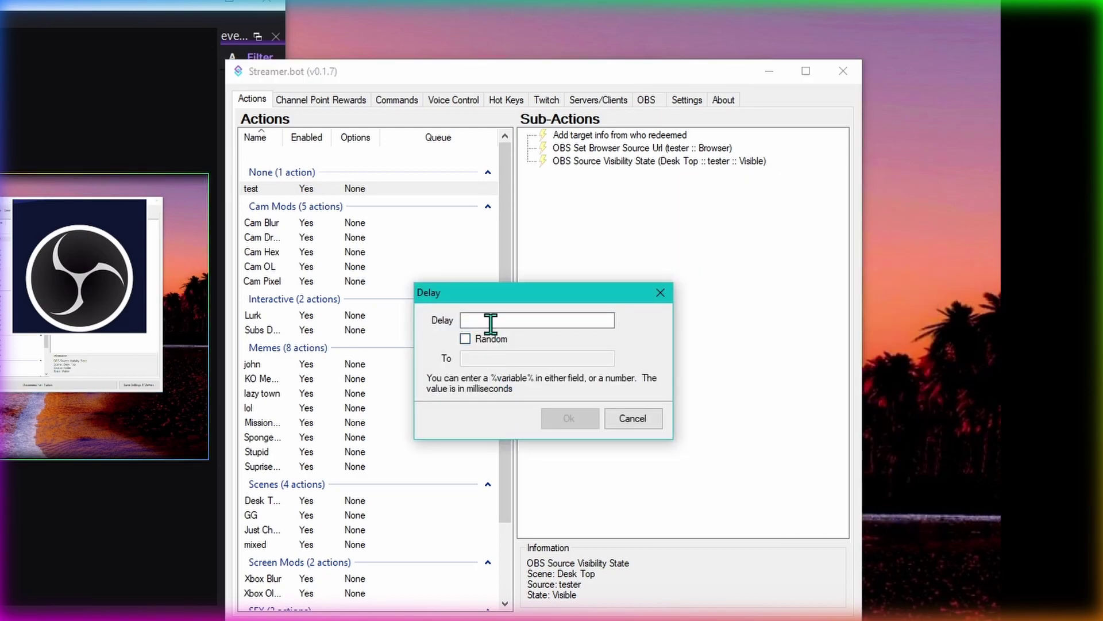
type("5000")
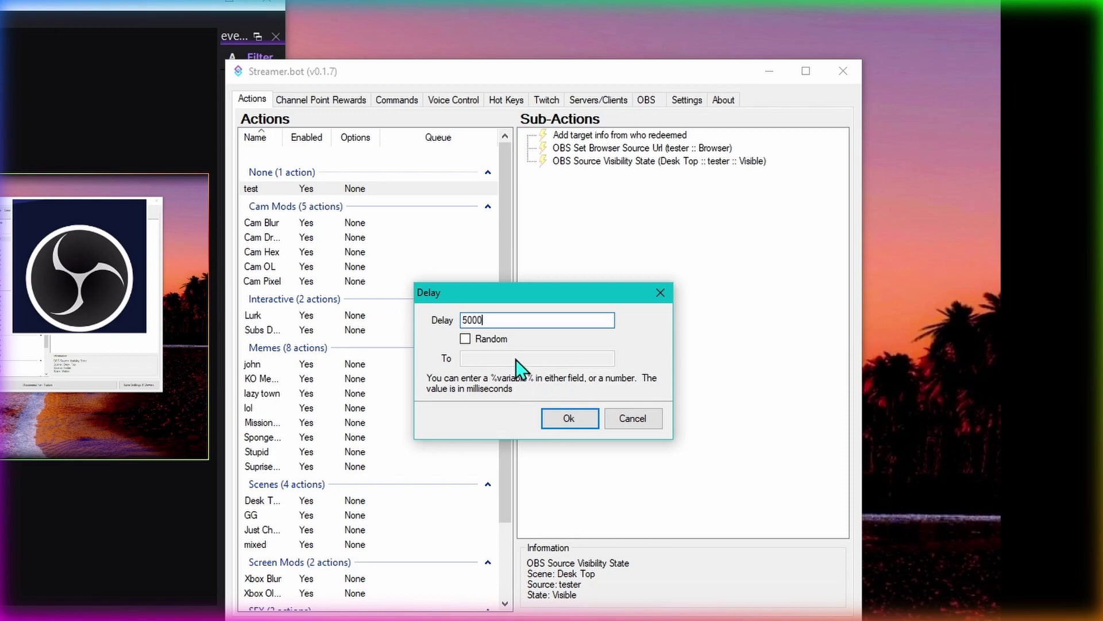
left_click(579, 424)
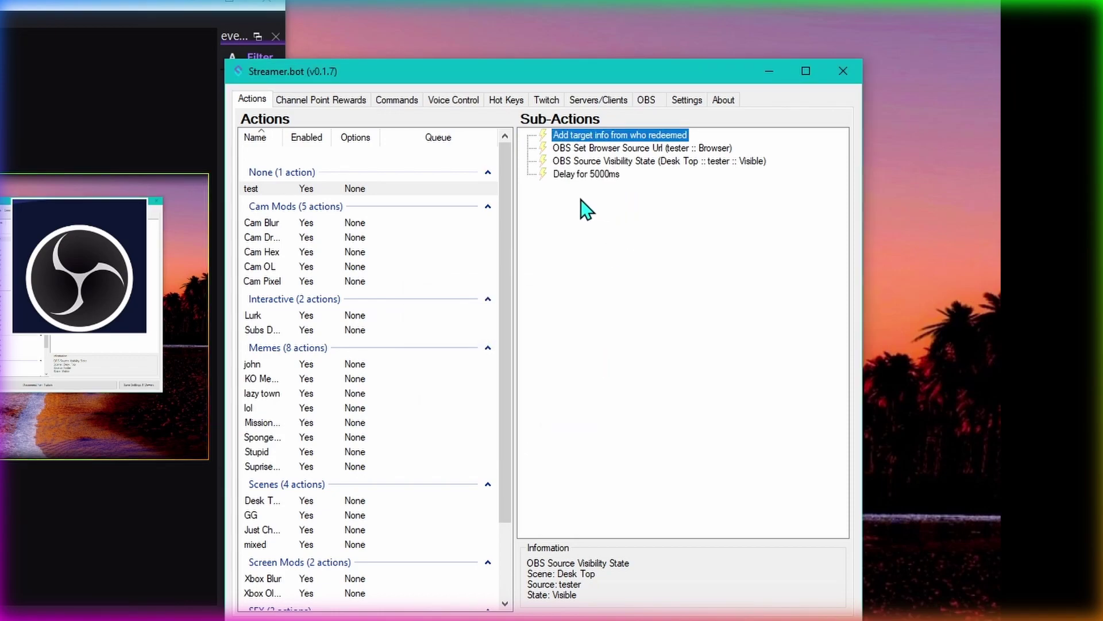
Duplicate the visibility step, set its State to Hidden, and save the settings.
left_click(661, 161)
key("ctrl+c")
key("ctrl+v")
left_click(698, 187)
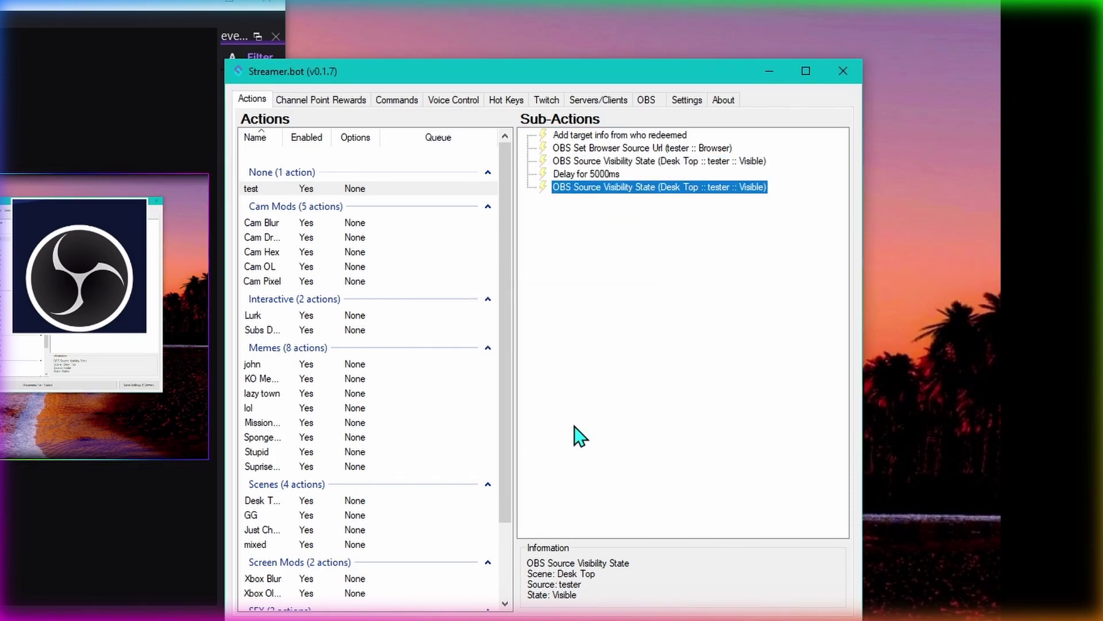
double_click(731, 187)
left_click(528, 386)
left_click(522, 408)
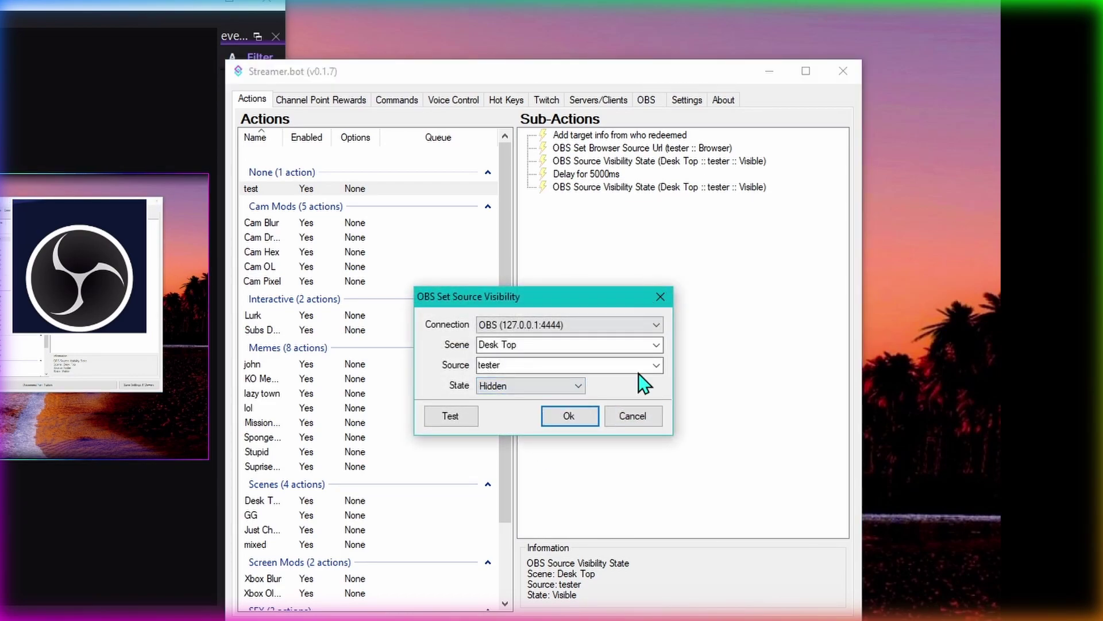
left_click(569, 416)
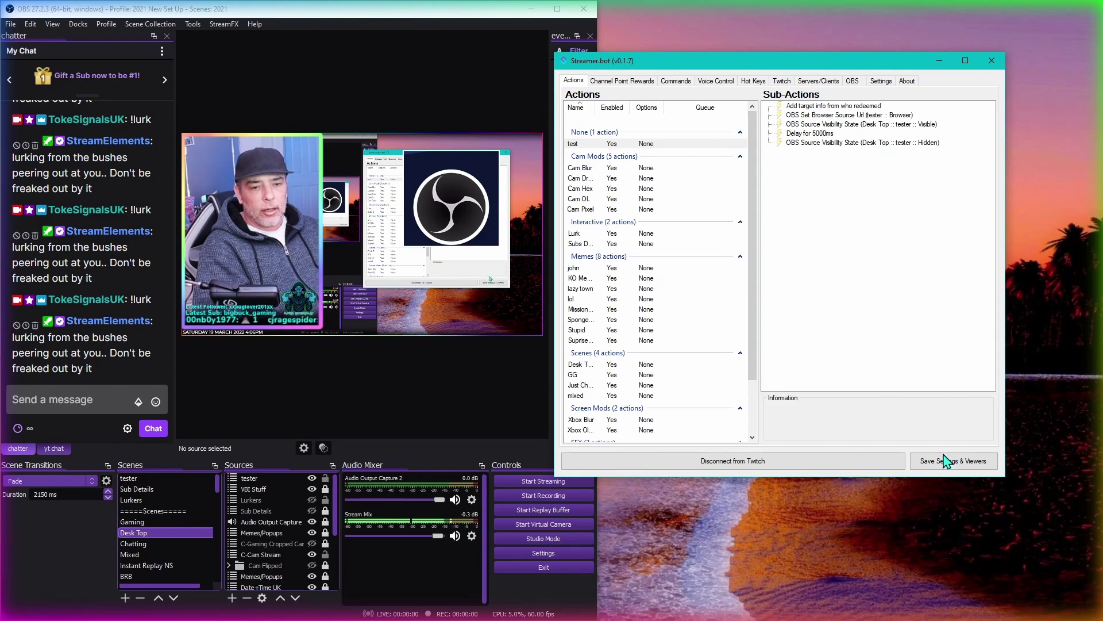
left_click(946, 460)
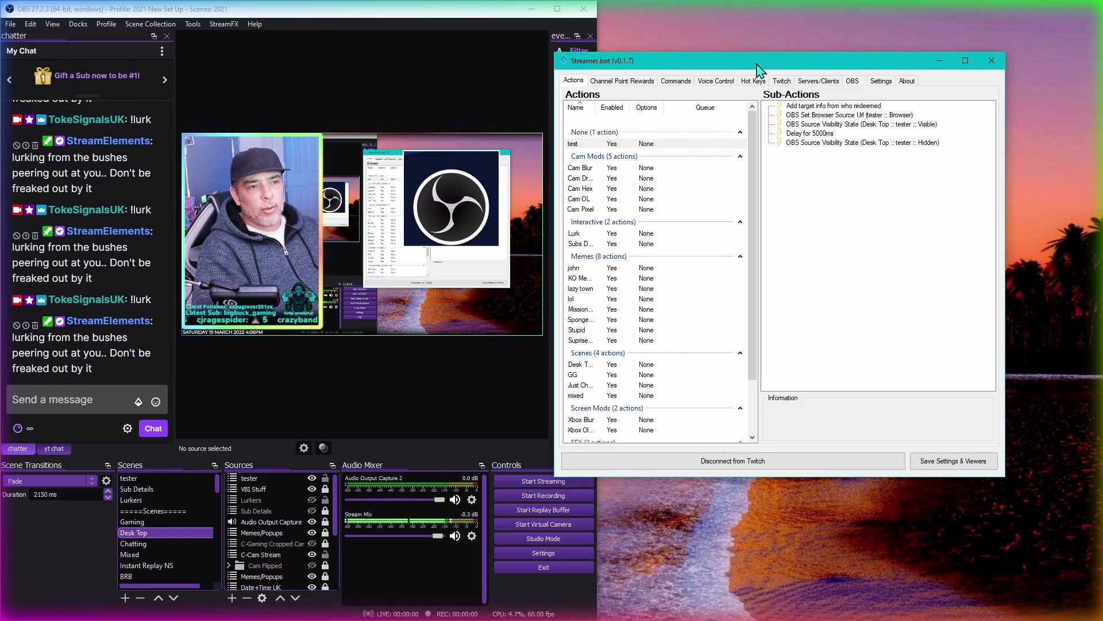
Create a '!test' chat command with the test action attached.
left_click(681, 82)
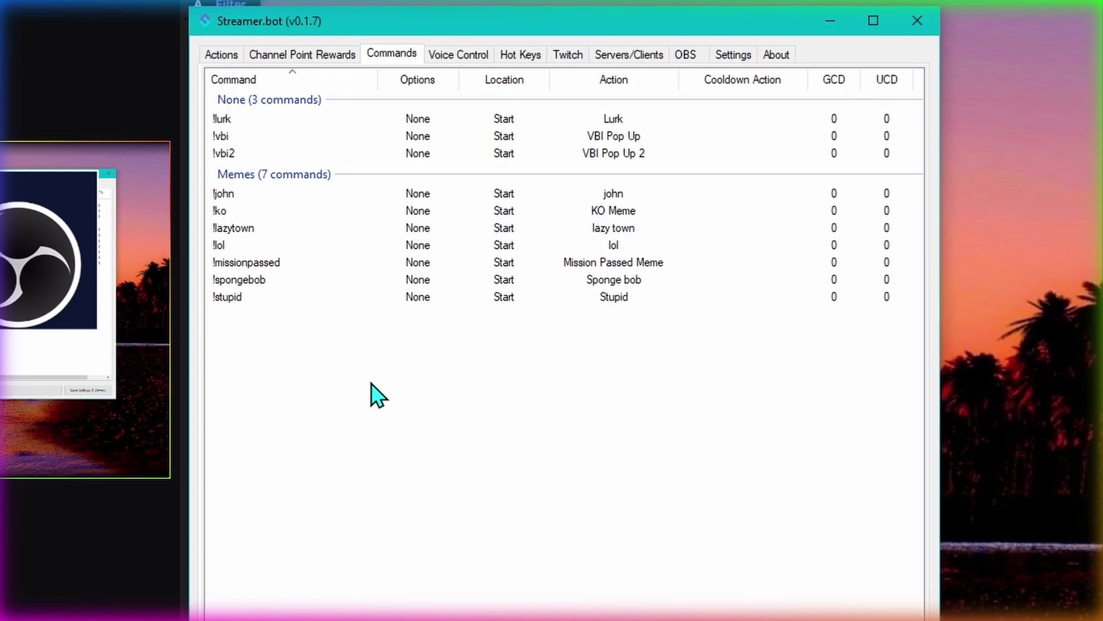
right_click(371, 385)
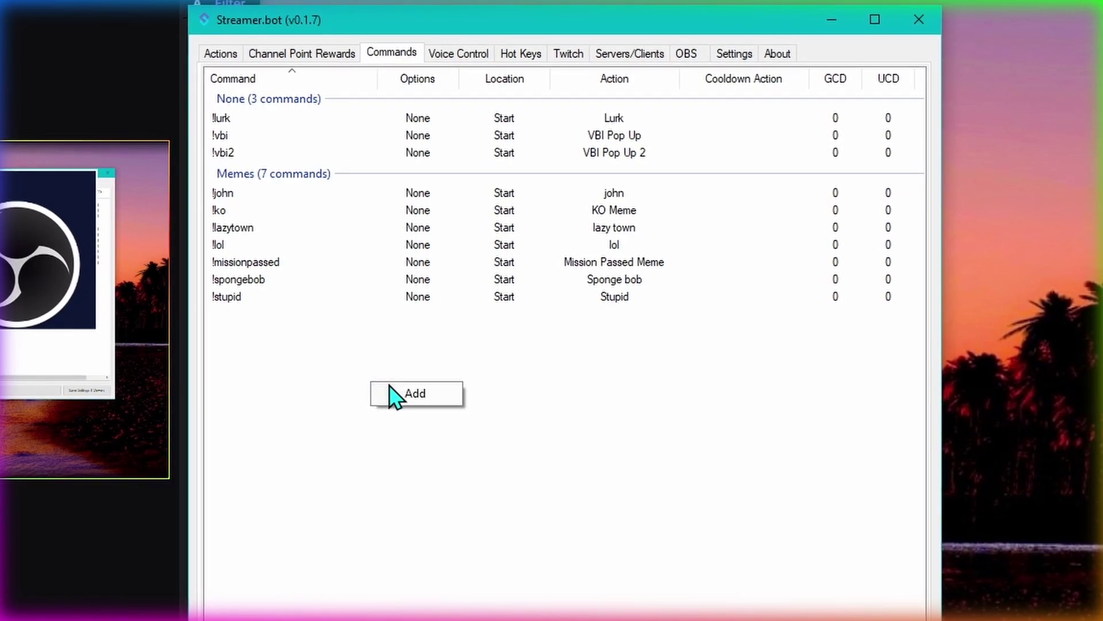
left_click(410, 391)
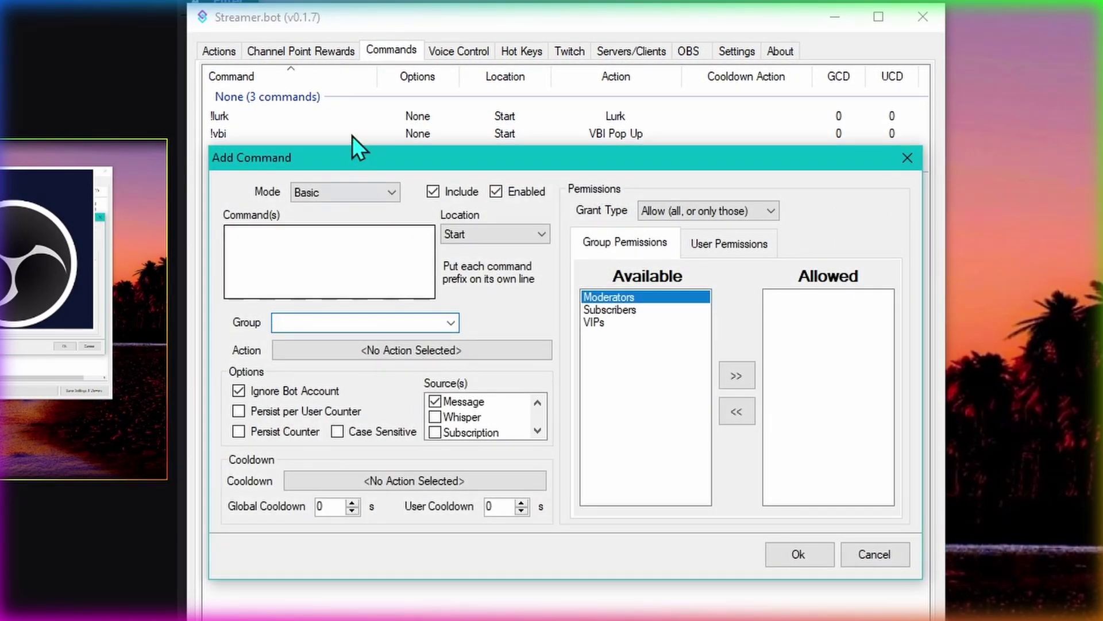
type("!test")
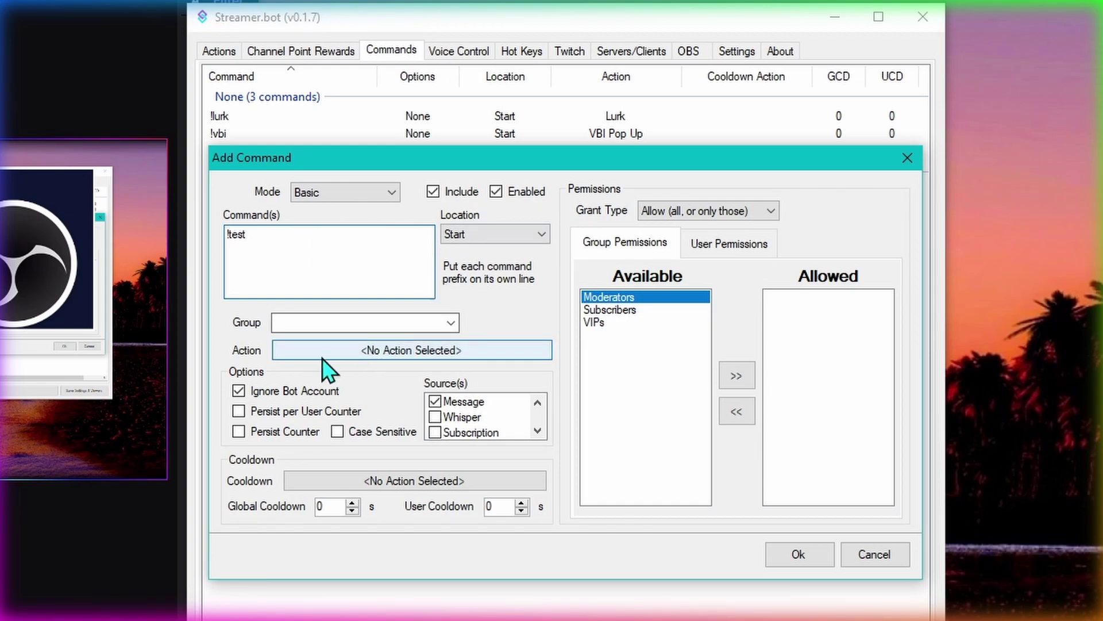
left_click(343, 351)
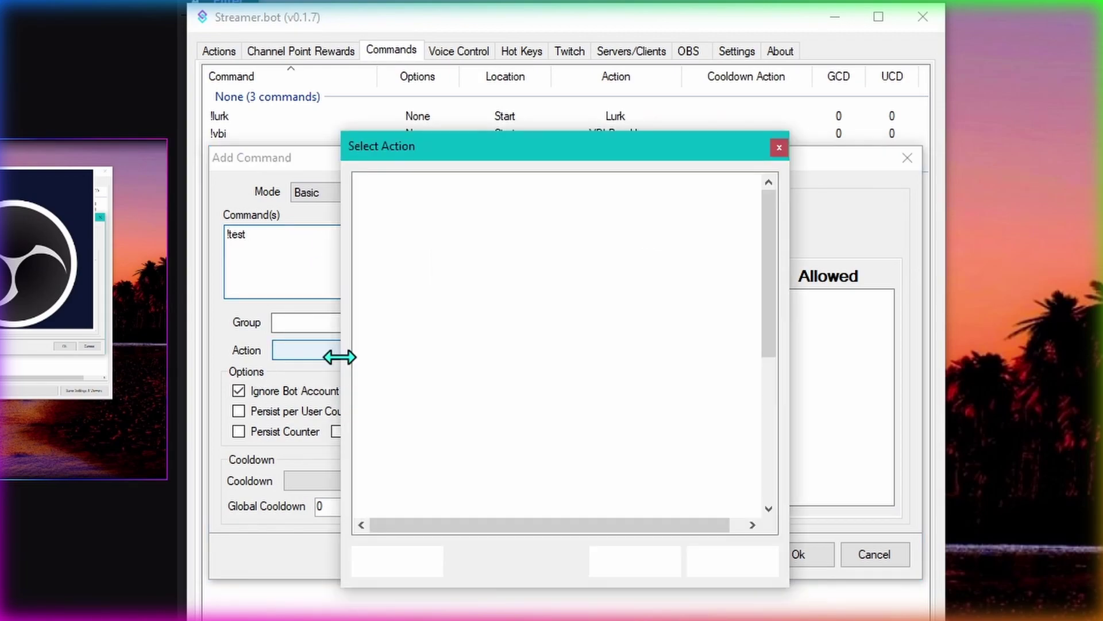
left_click(367, 201)
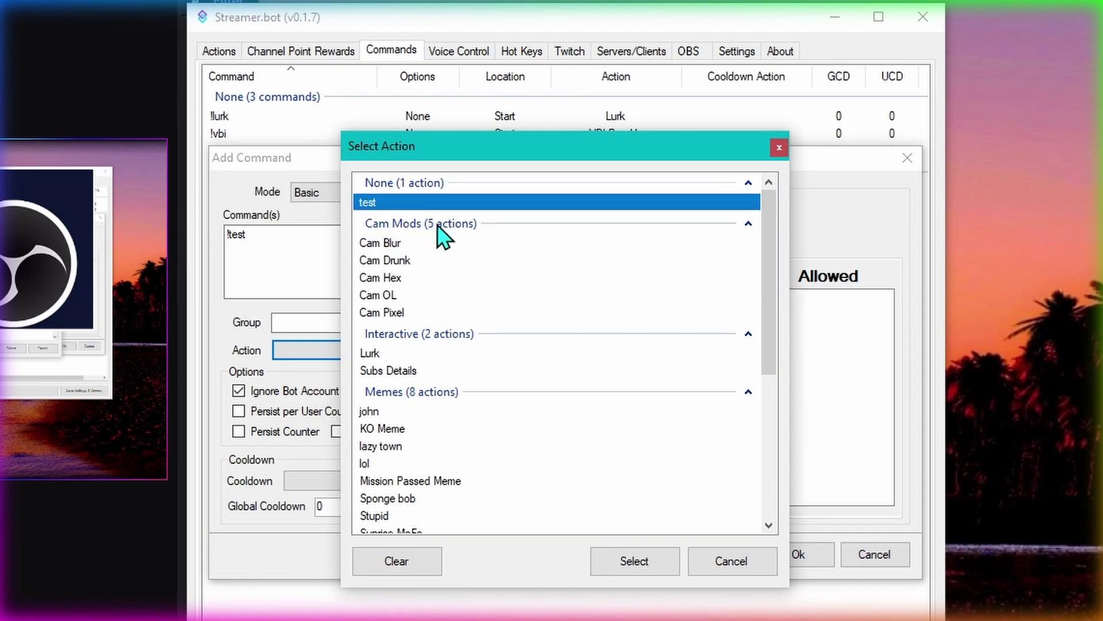
left_click(659, 561)
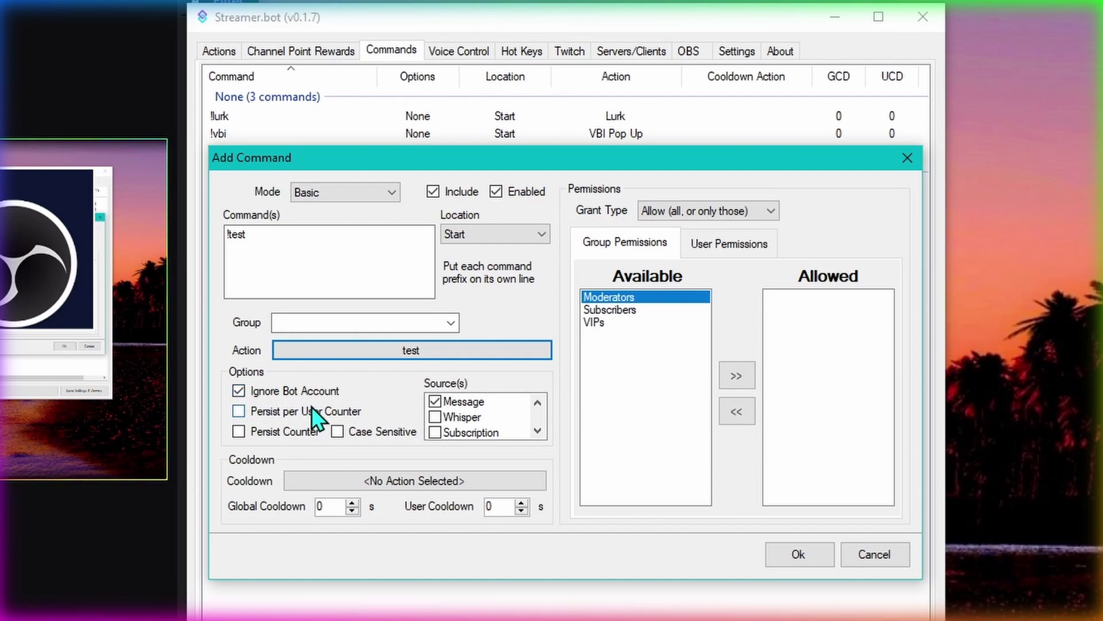
left_click(790, 556)
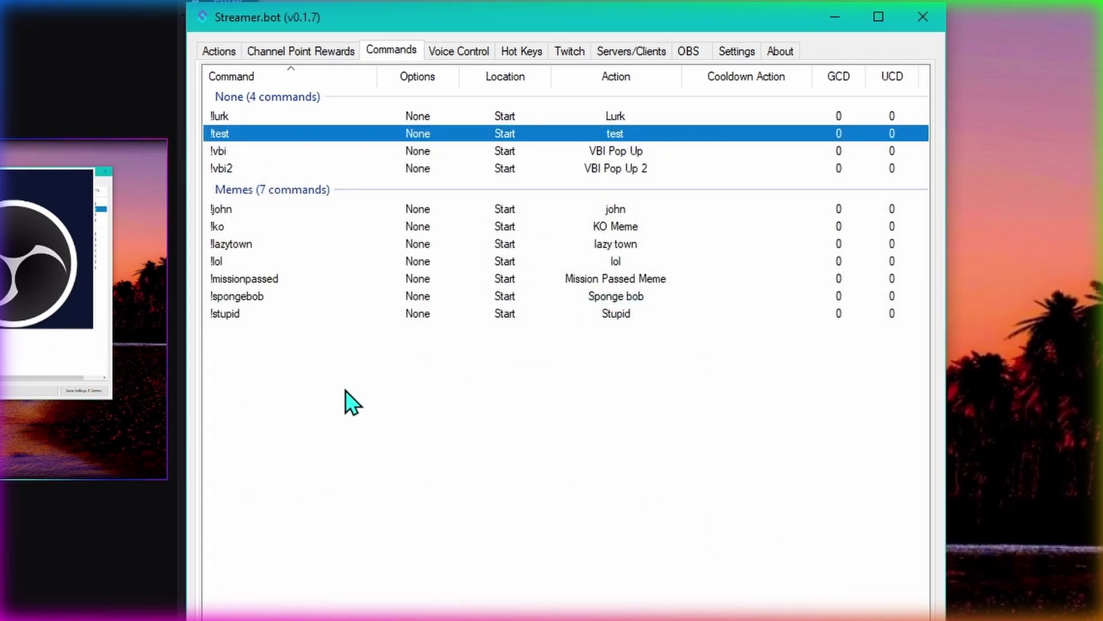
left_click(402, 443)
Hide the tester source in the Desk Top scene, then send !test in the chat.
left_click(247, 134)
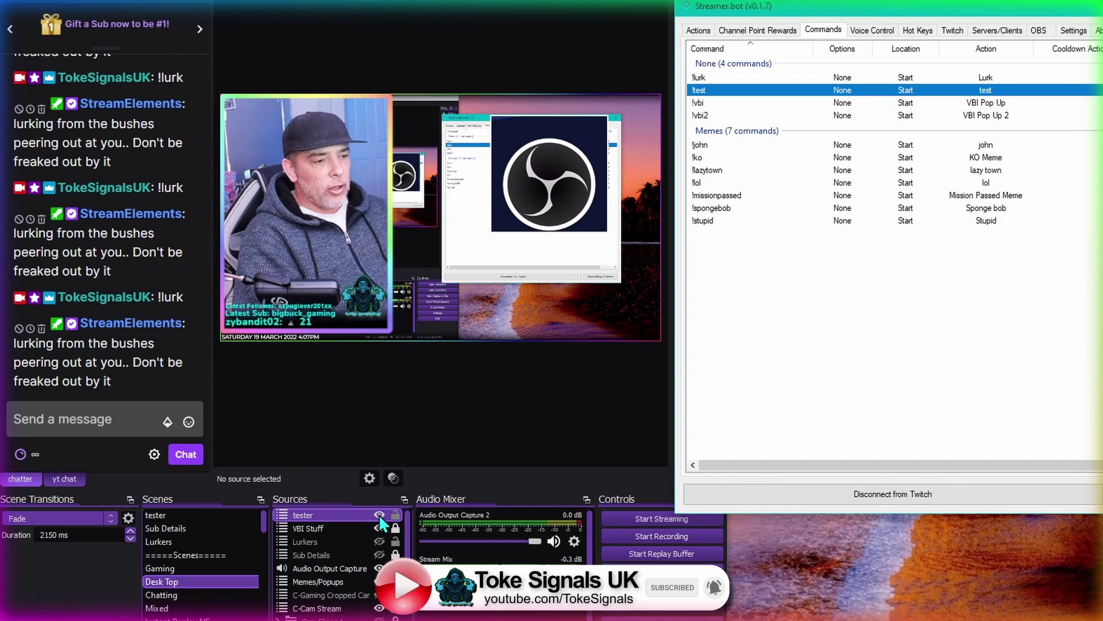
left_click(378, 514)
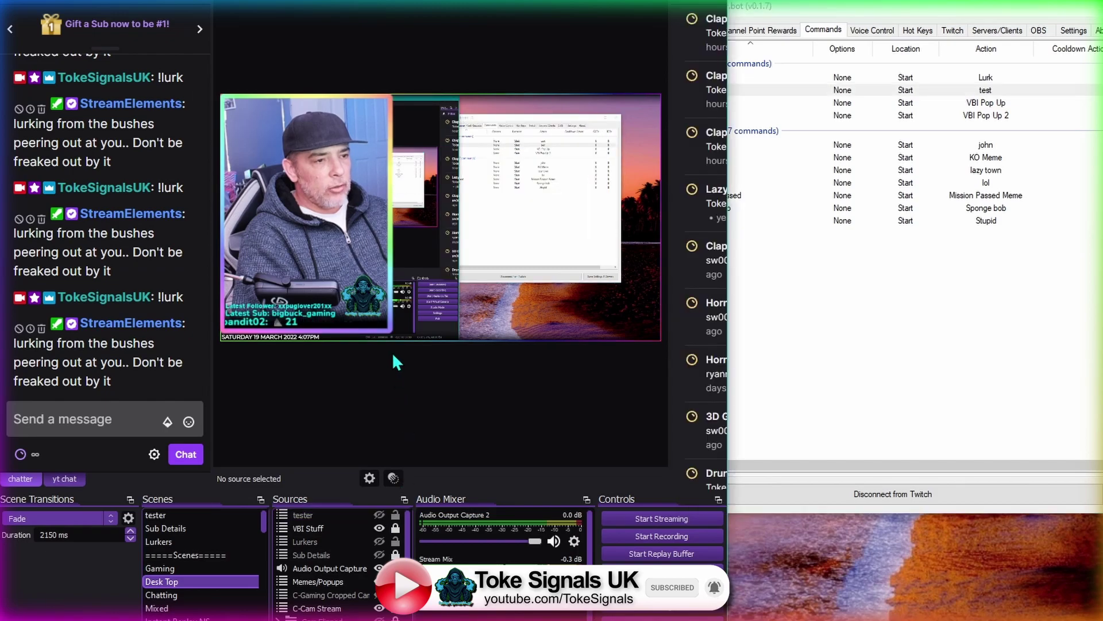
left_click(64, 420)
type("!test")
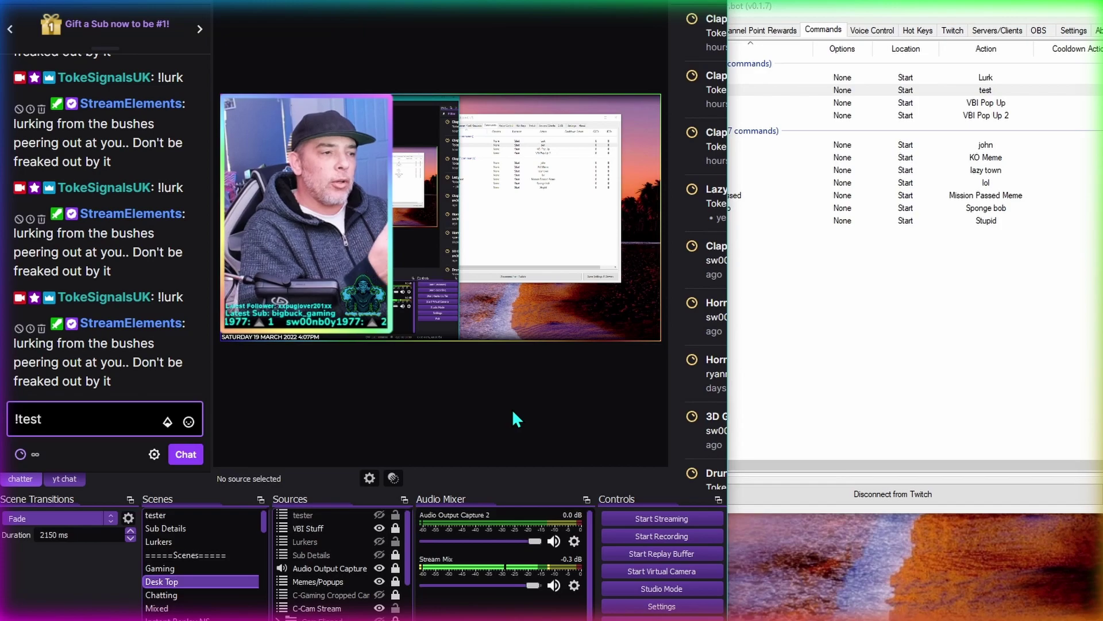
key("Return")
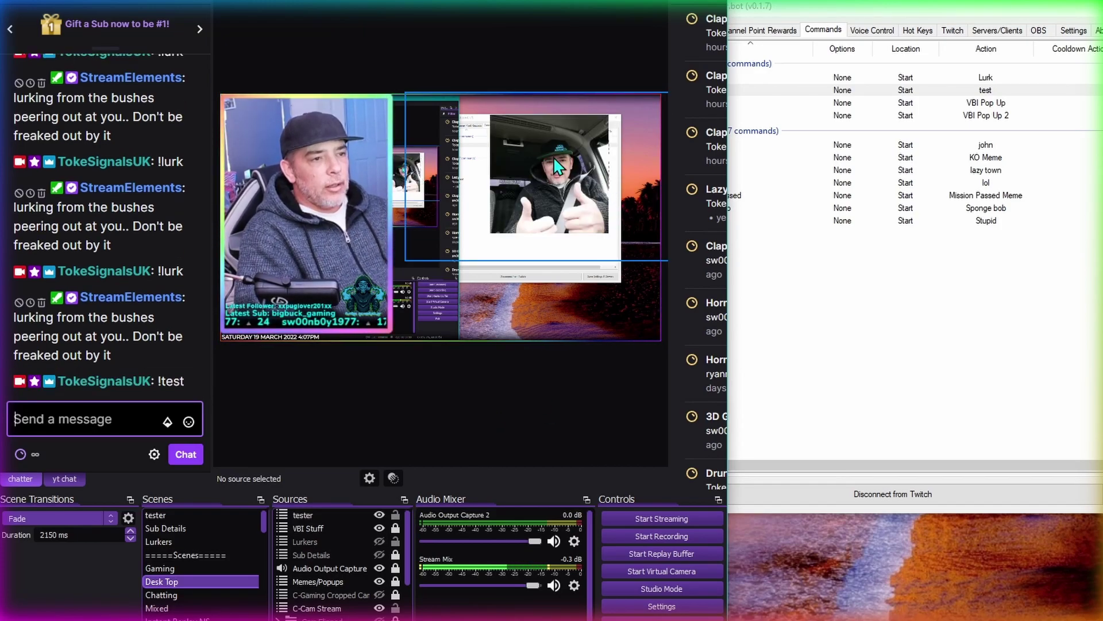
Enlarge the tester source toward the upper left in the OBS preview.
left_click(440, 207)
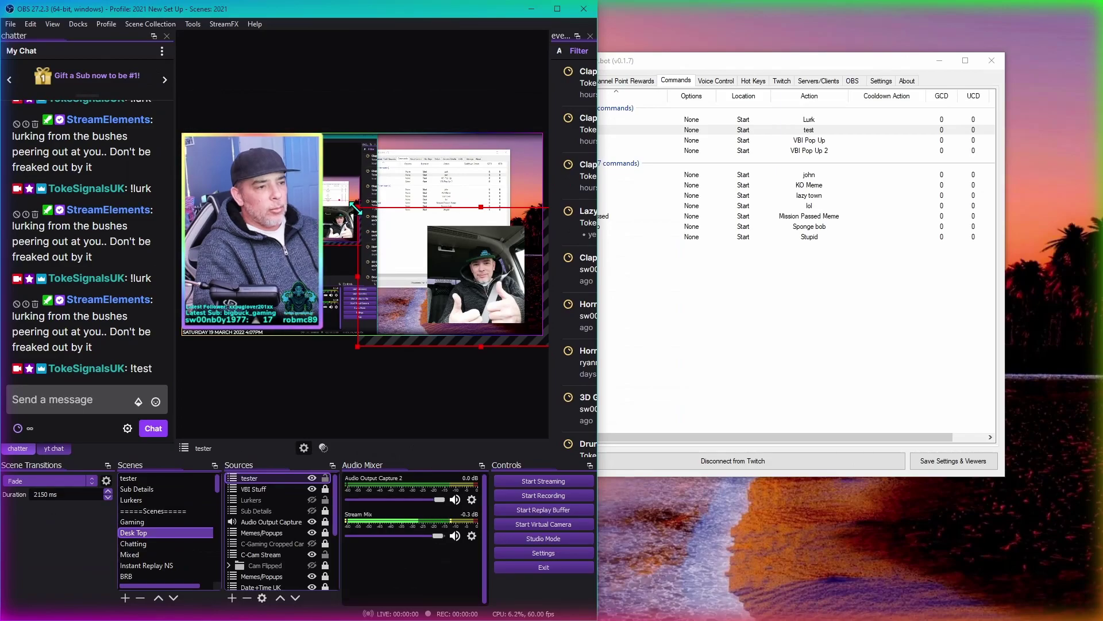
left_click_drag(356, 207, 311, 175)
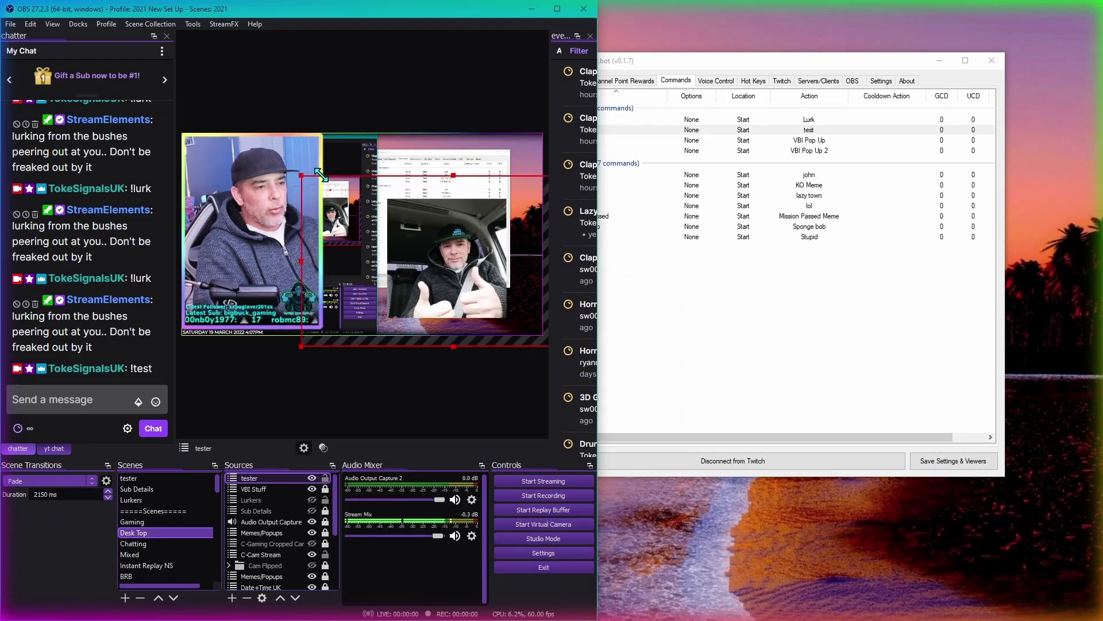
left_click(657, 350)
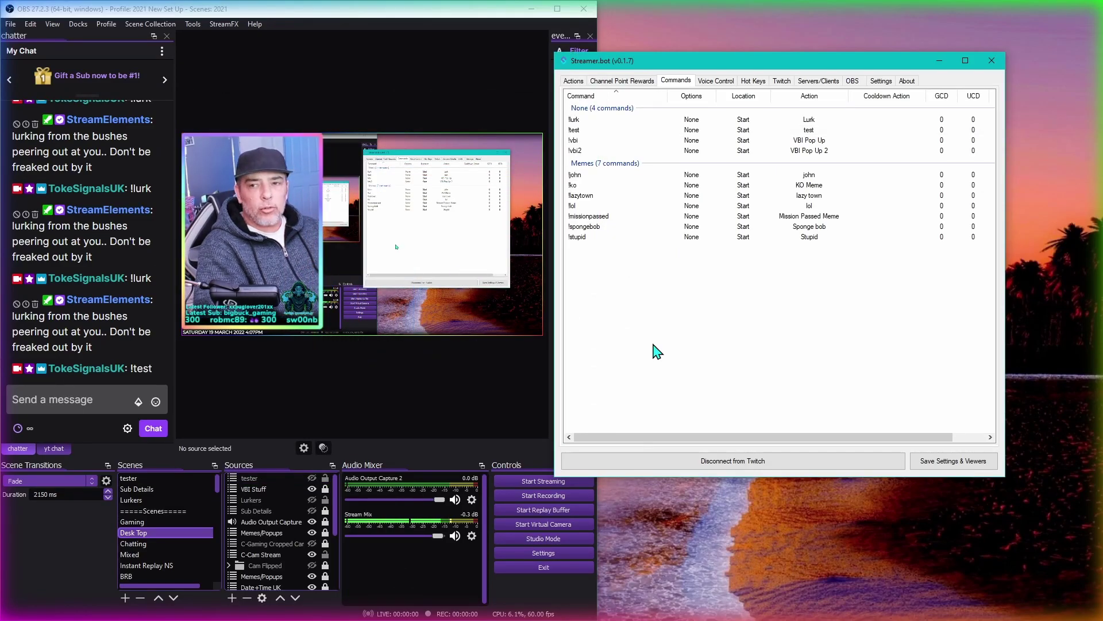
Change the test action's Delay sub-action from 5000ms to 10000ms.
left_click(573, 80)
left_click(574, 144)
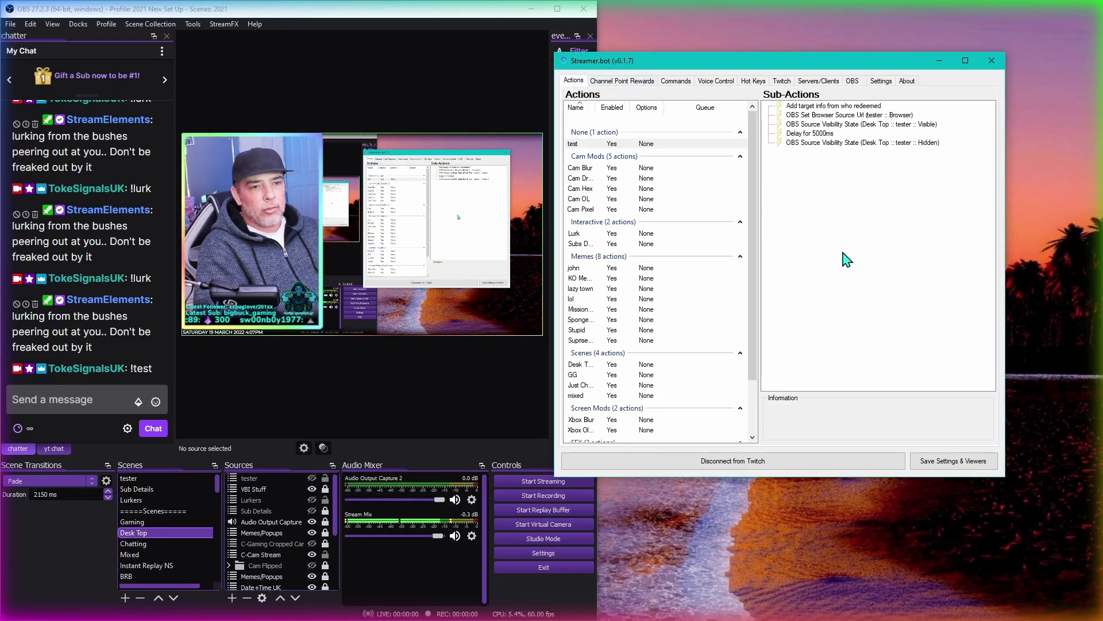
double_click(816, 133)
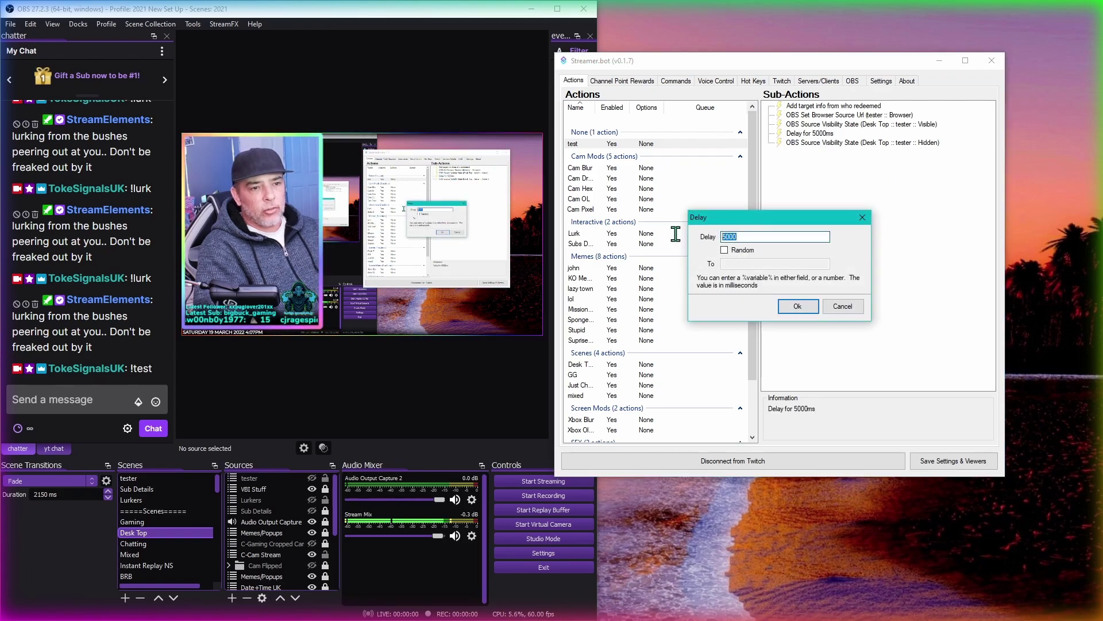
type("10000")
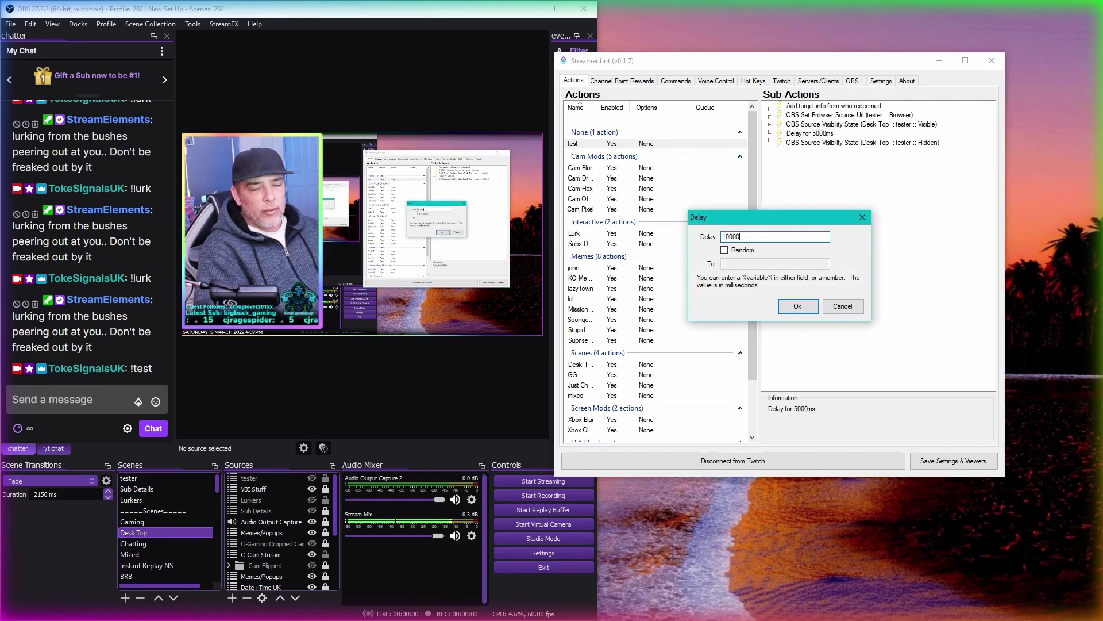
left_click(807, 309)
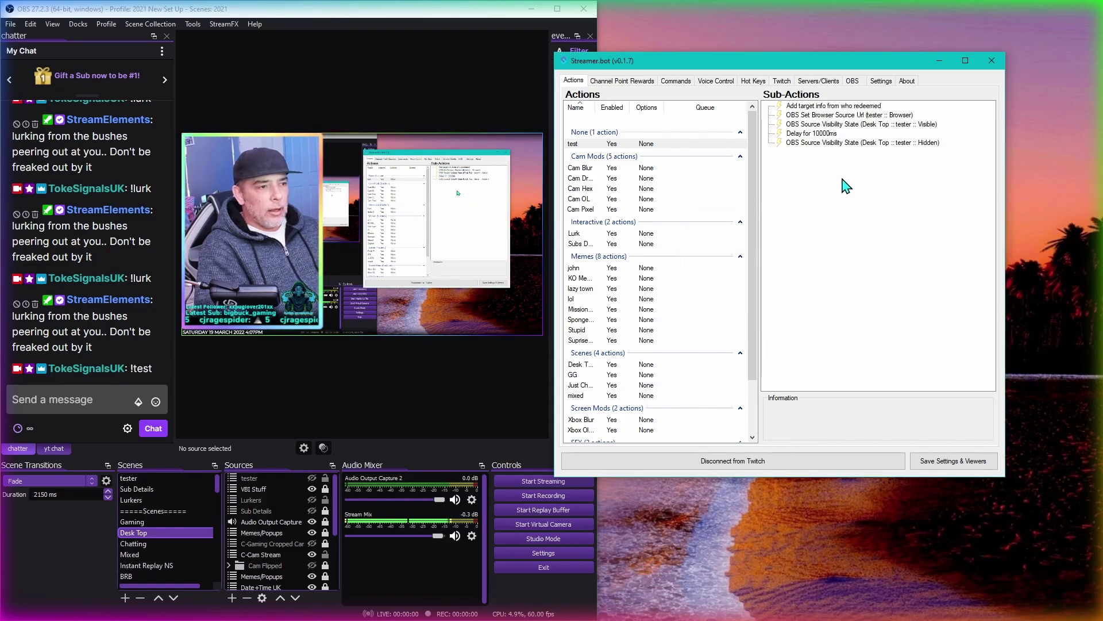
left_click(125, 384)
Draft !test in the chat box and pick a Swipe show transition for the tester source.
type("!test")
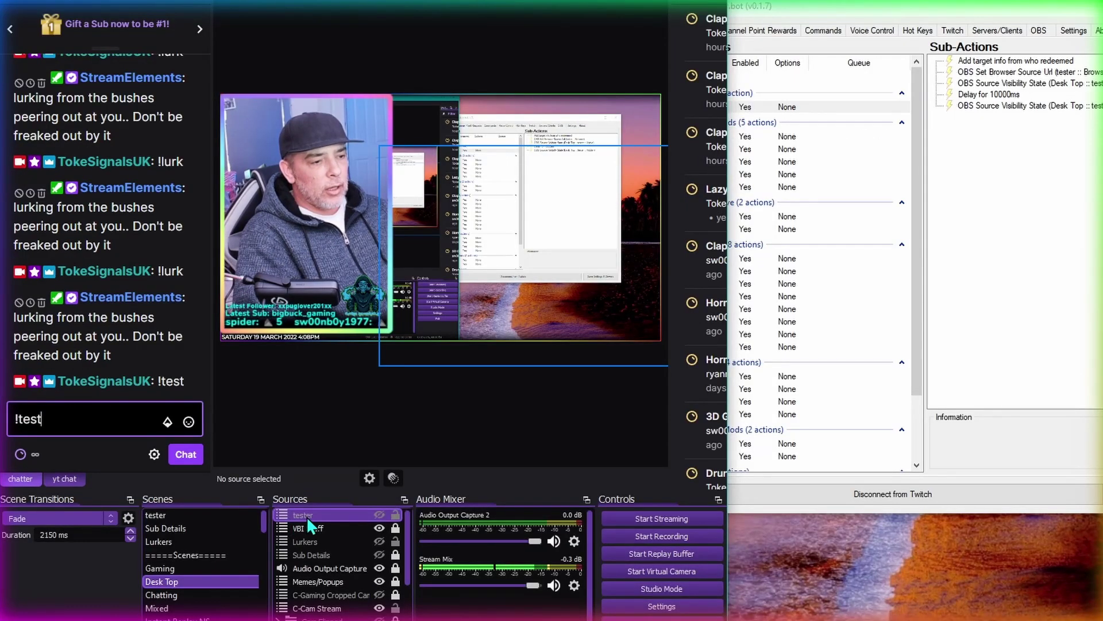
right_click(305, 518)
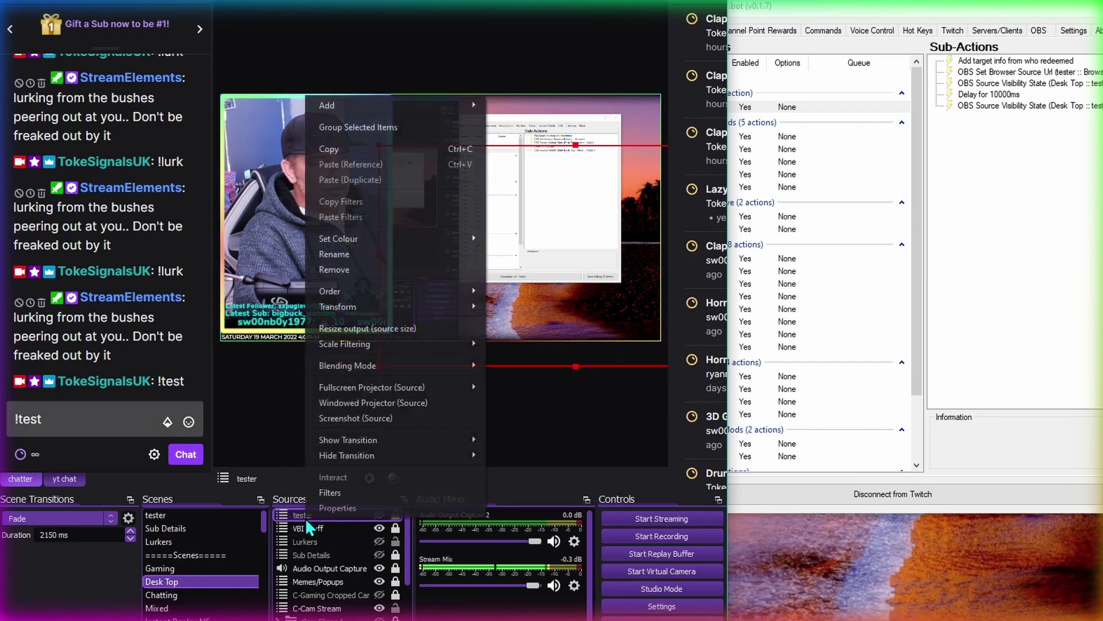
mouse_move(414, 442)
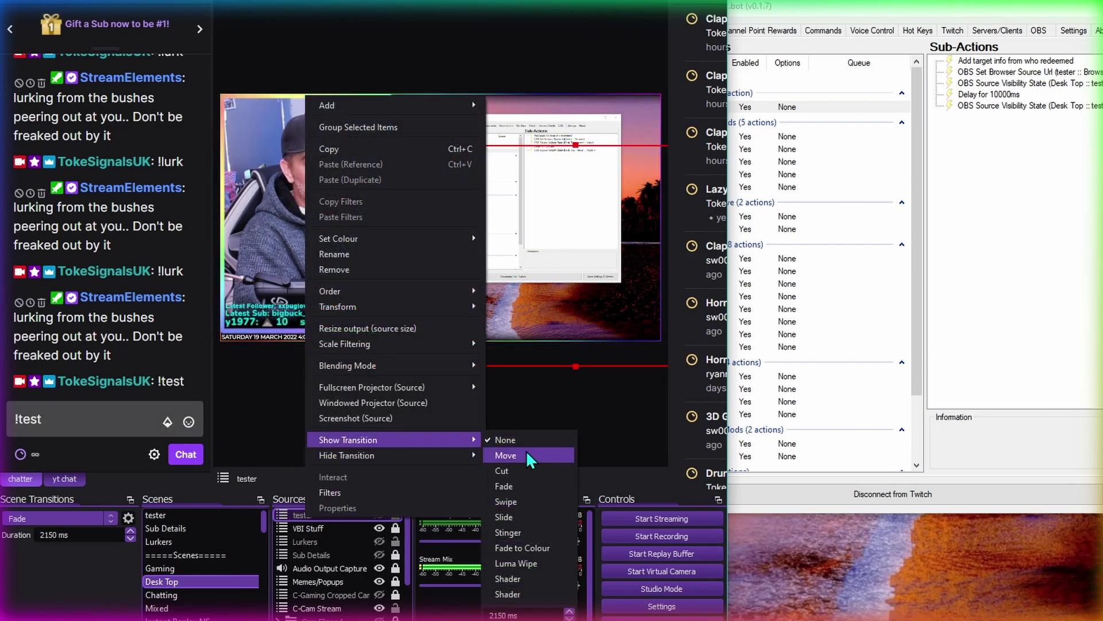
left_click(529, 501)
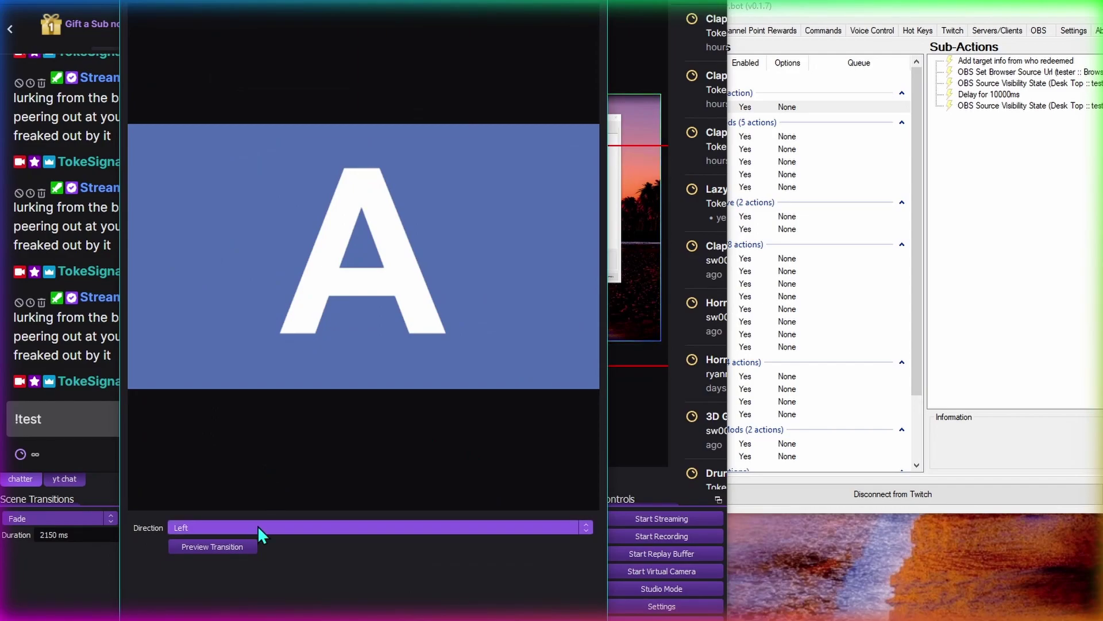
key("Escape")
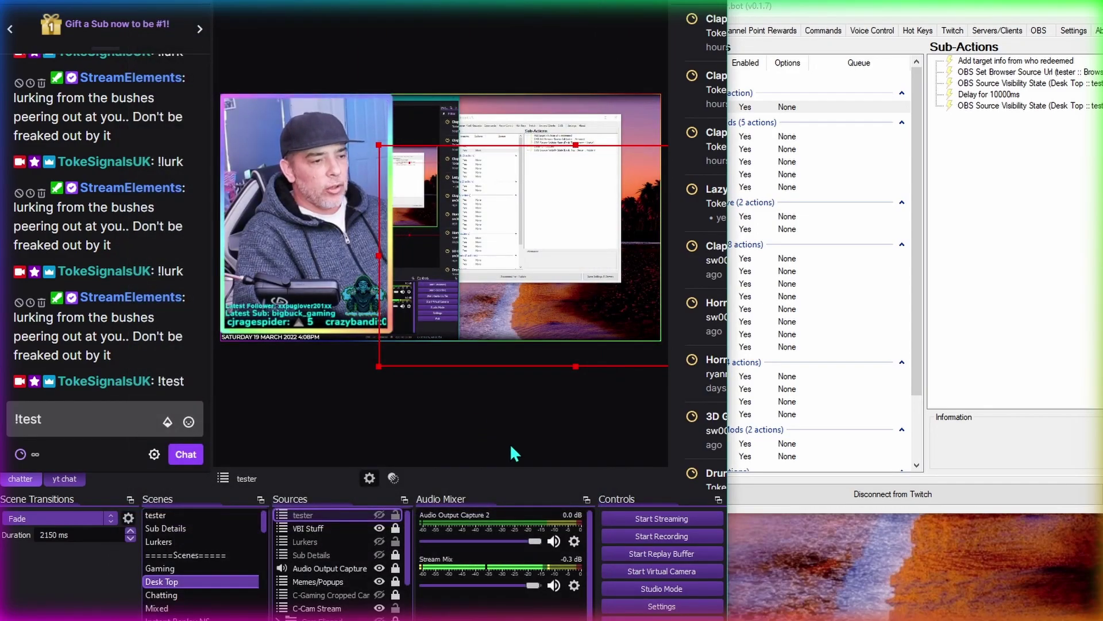
Set the tester source's hide transition to Slide with direction Down.
right_click(319, 513)
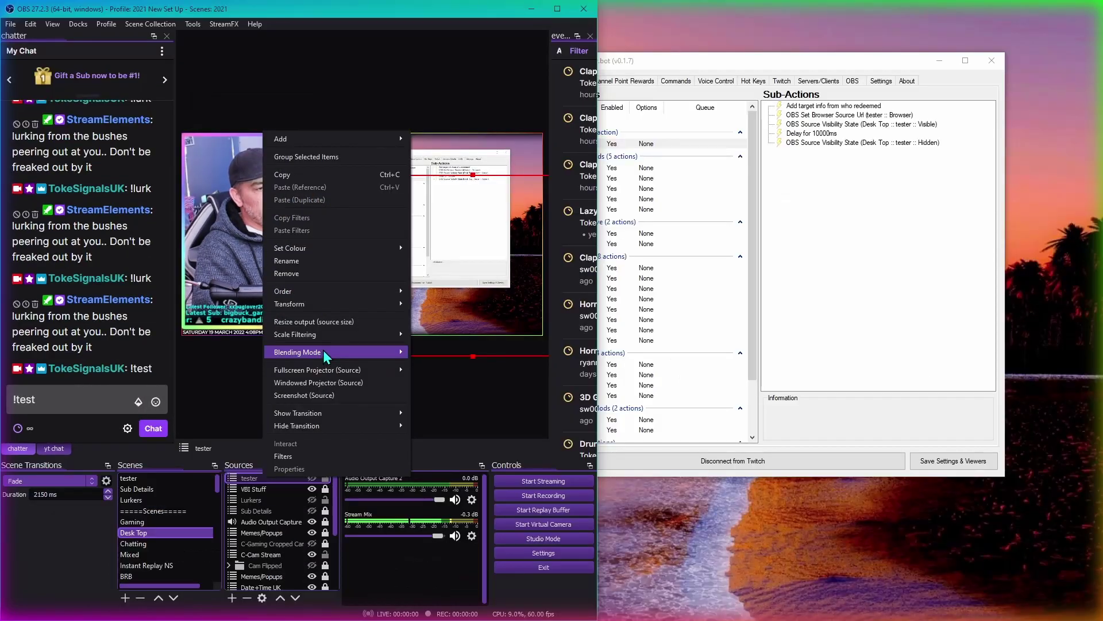
mouse_move(359, 424)
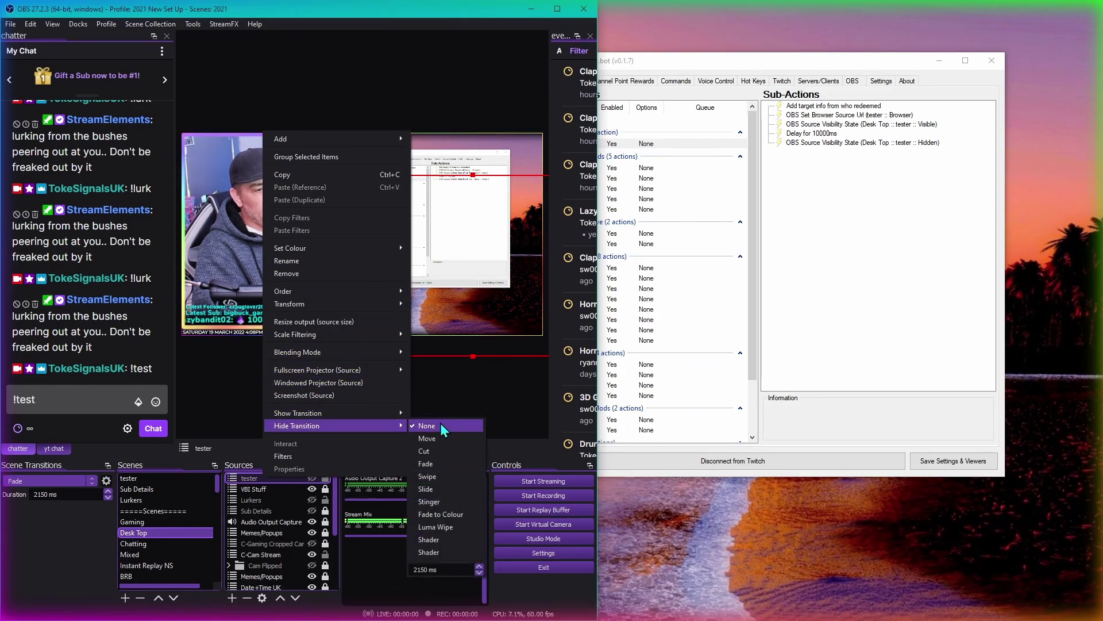
left_click(439, 487)
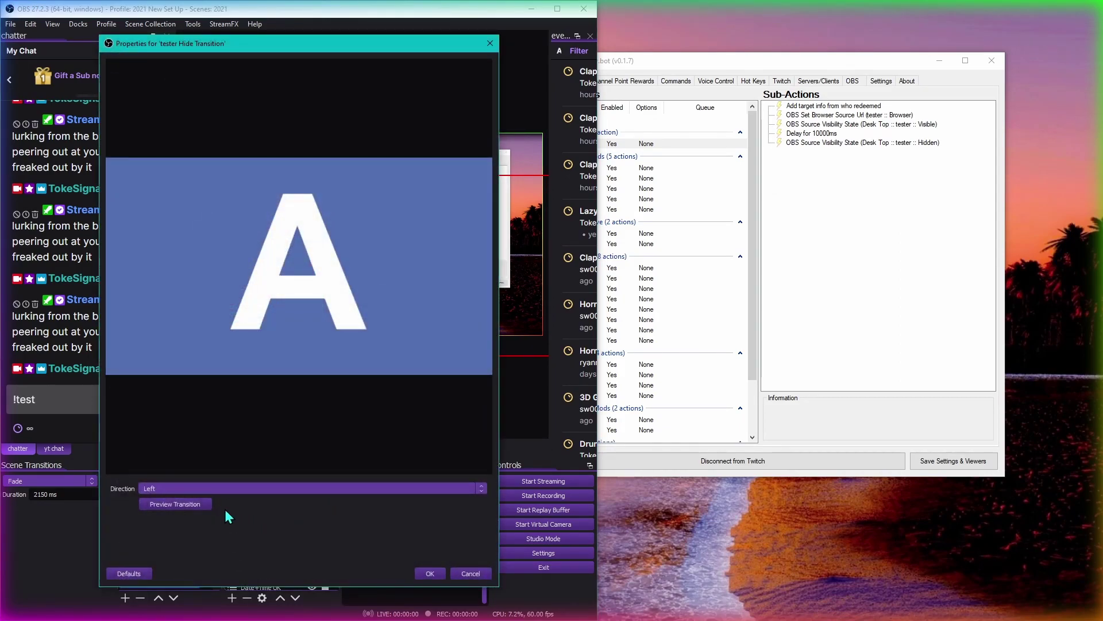
left_click(206, 488)
left_click(156, 521)
left_click(424, 572)
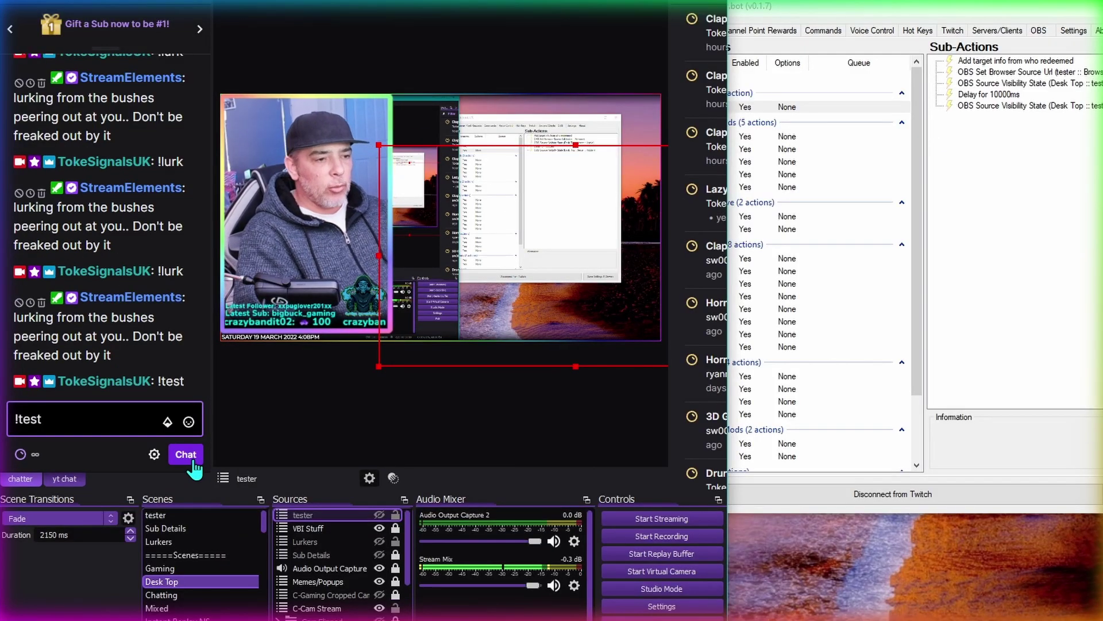
Deselect the tester source and send the drafted !test message in chat.
left_click(393, 518)
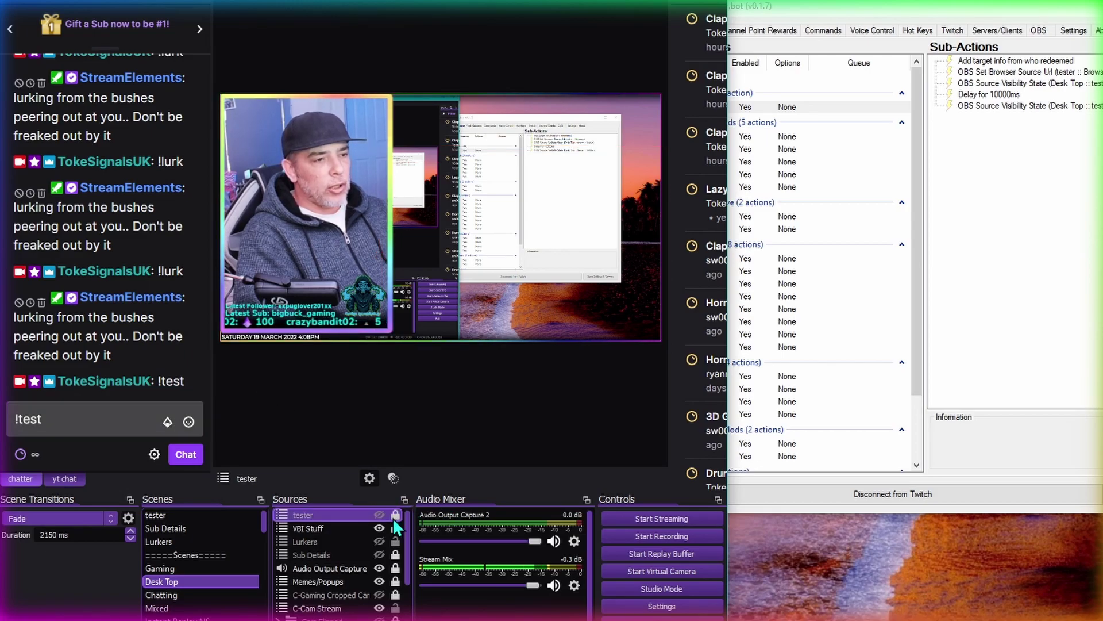
left_click(267, 412)
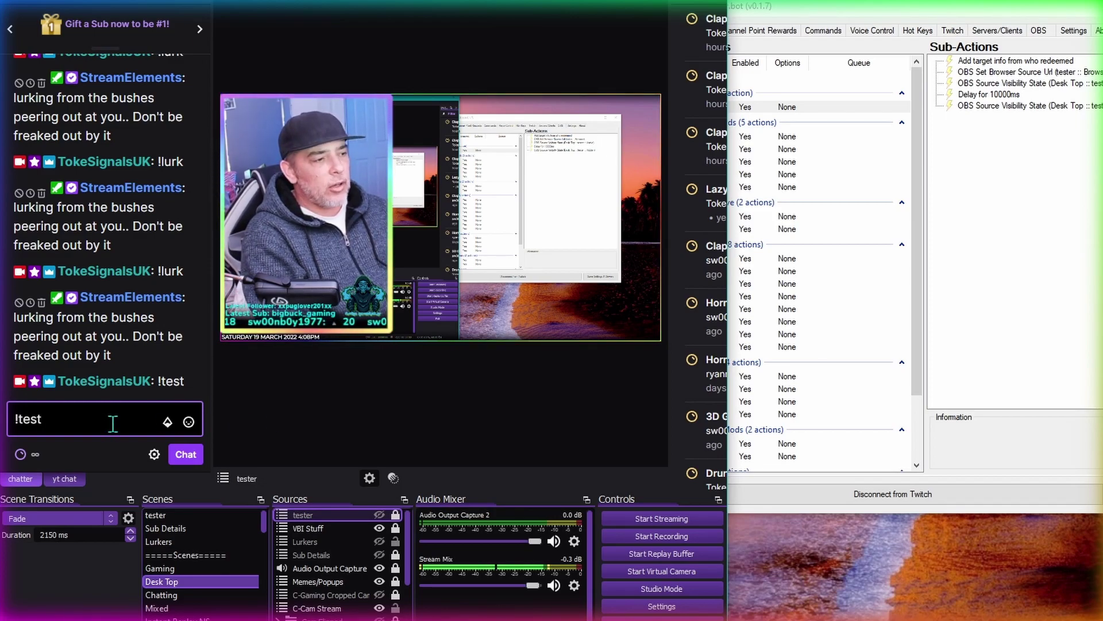
key("Return")
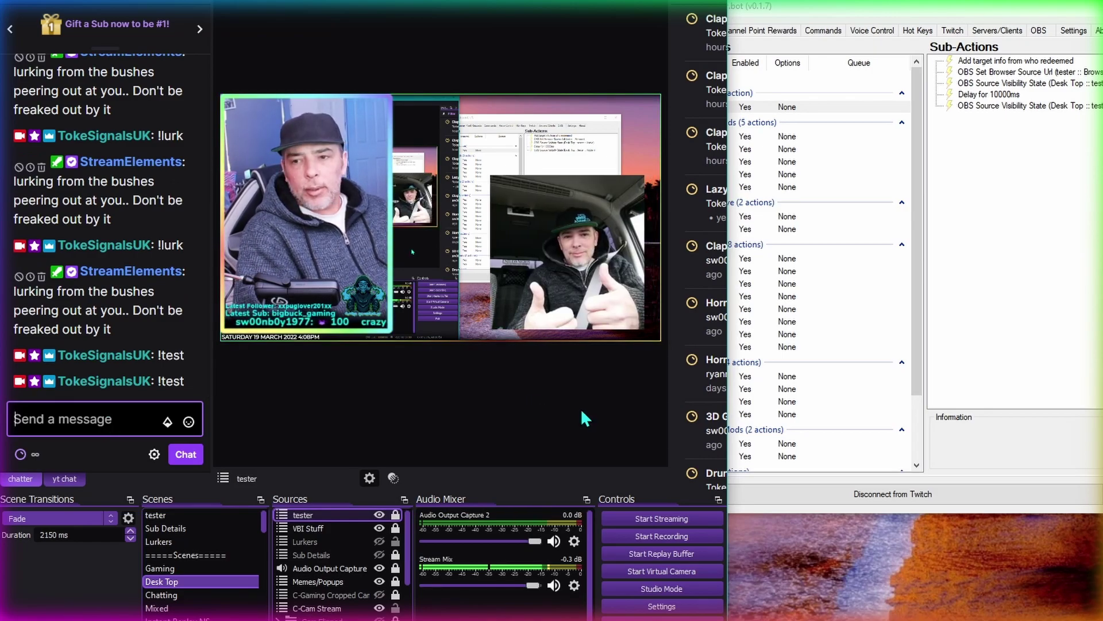
left_click(573, 196)
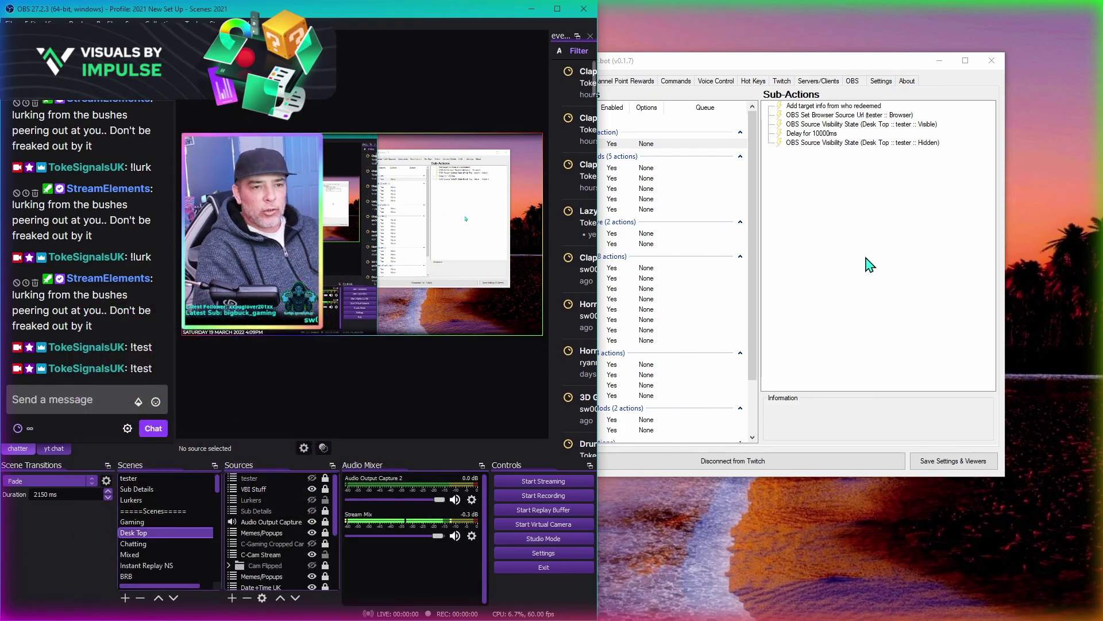
Review the test action's sub-actions that show and hide the tester source.
left_click(806, 63)
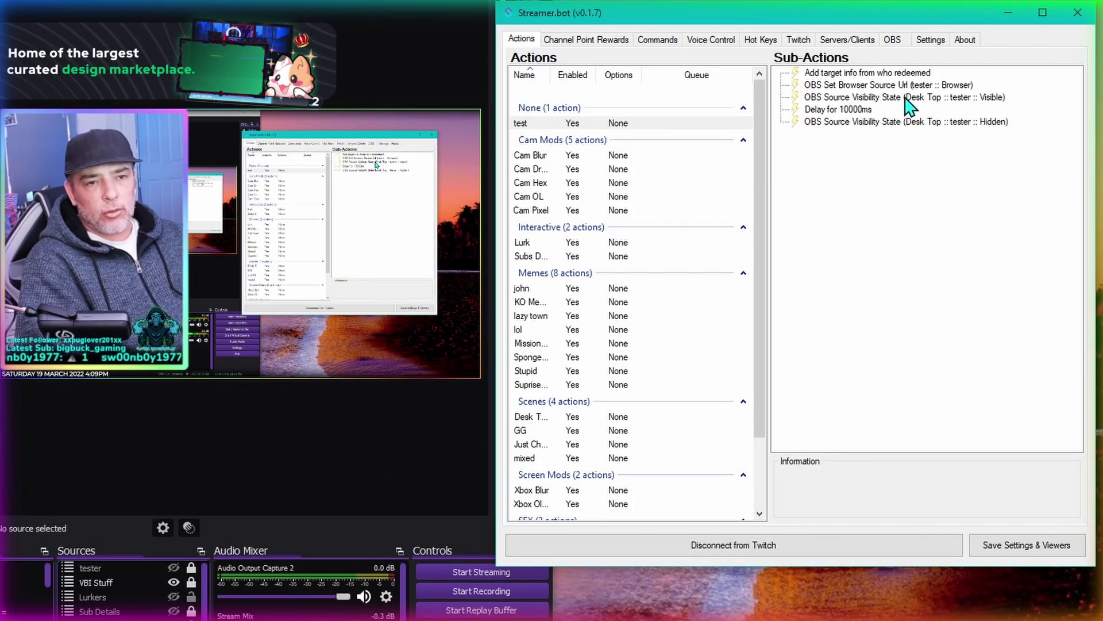
left_click(863, 124)
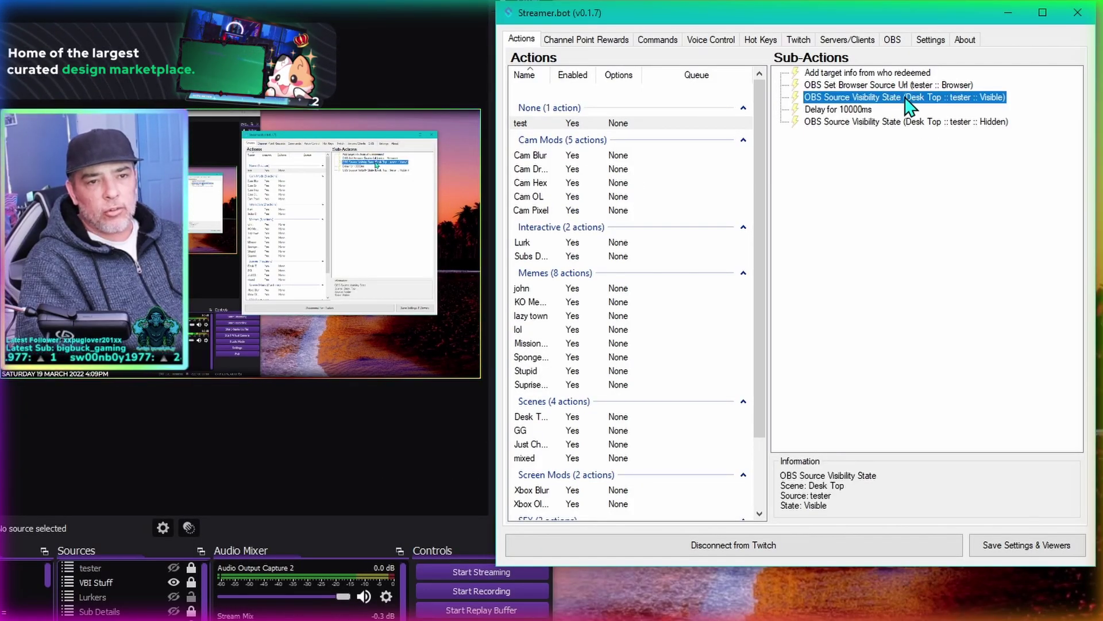
left_click(931, 123)
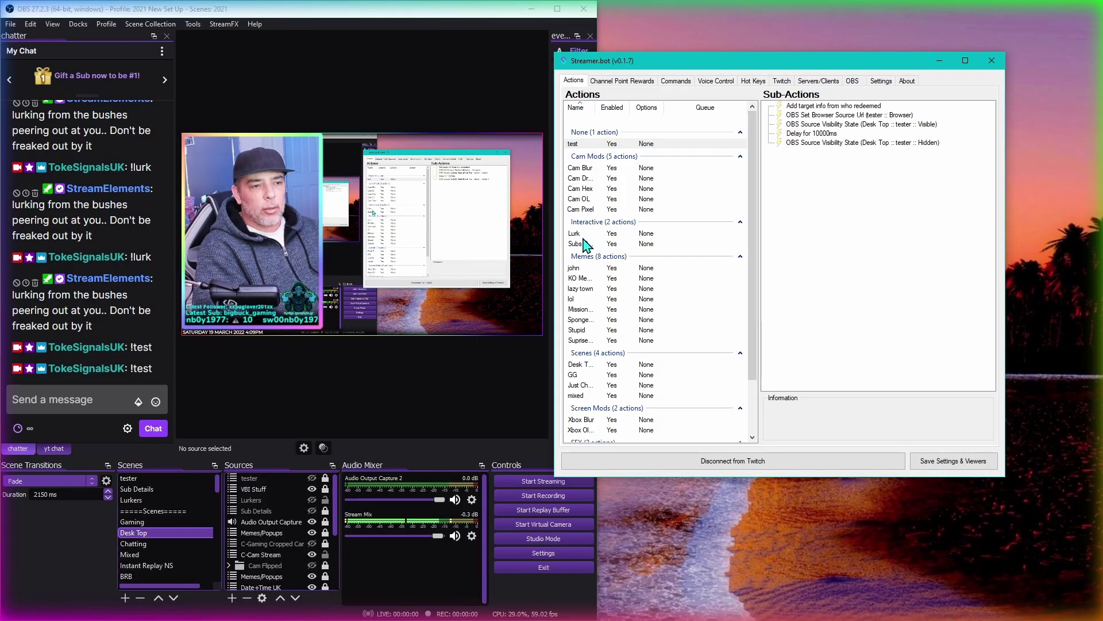
Open the Lurk action and review its Lurkers visibility sub-actions for Gaming, Desk Top, Chatting and Mixed.
left_click(524, 246)
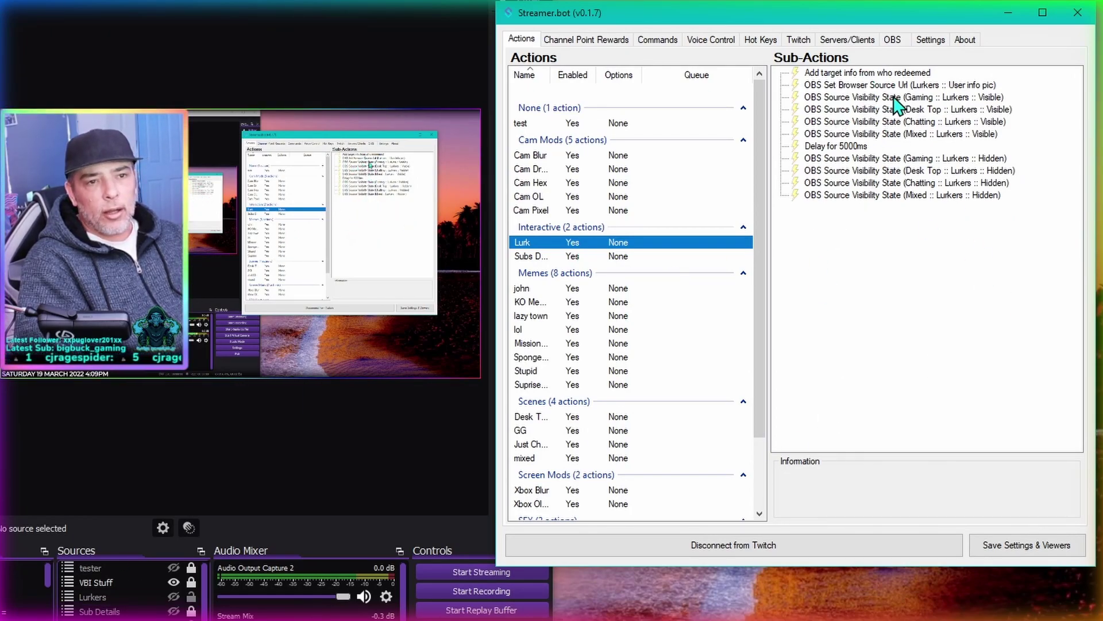
left_click(923, 98)
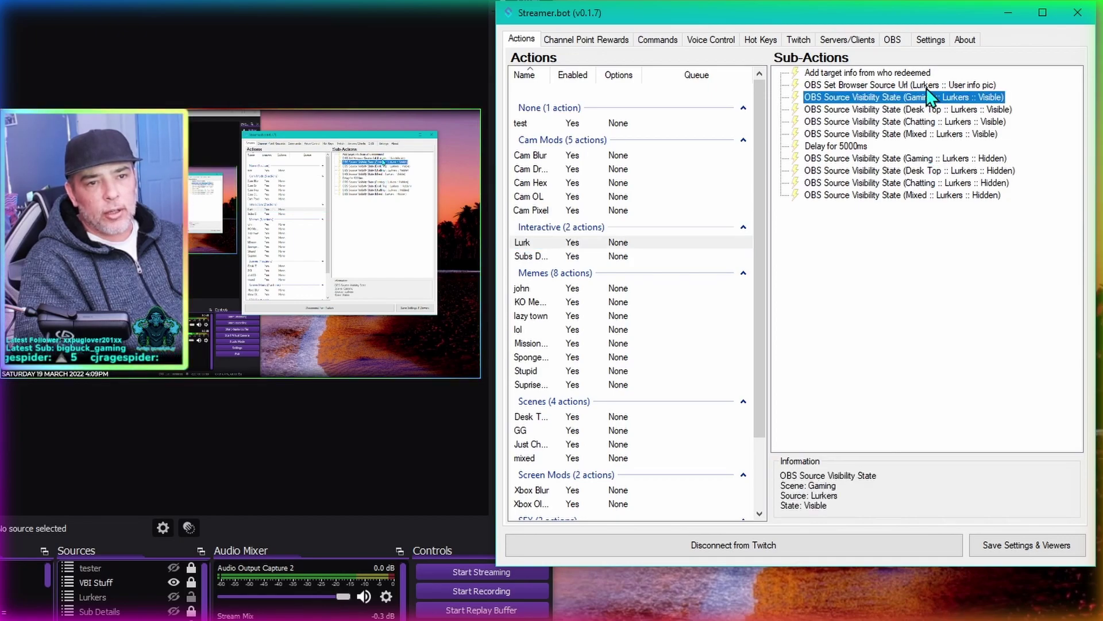
left_click(917, 158)
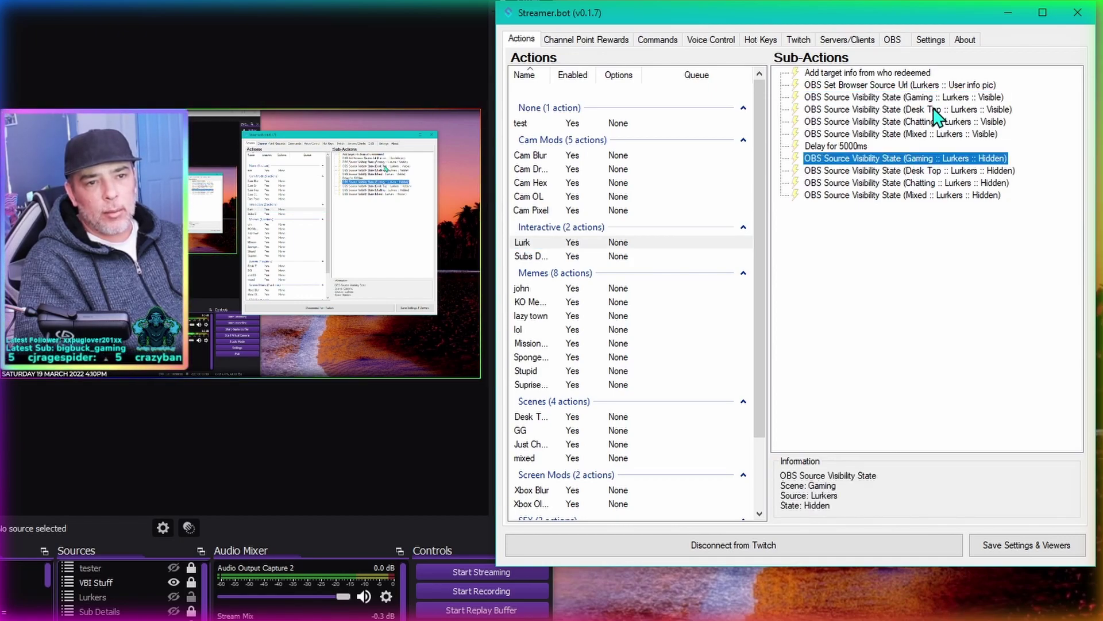
key("Up")
key("Up")
key("Up")
key("Up")
left_click(922, 174)
left_click(933, 122)
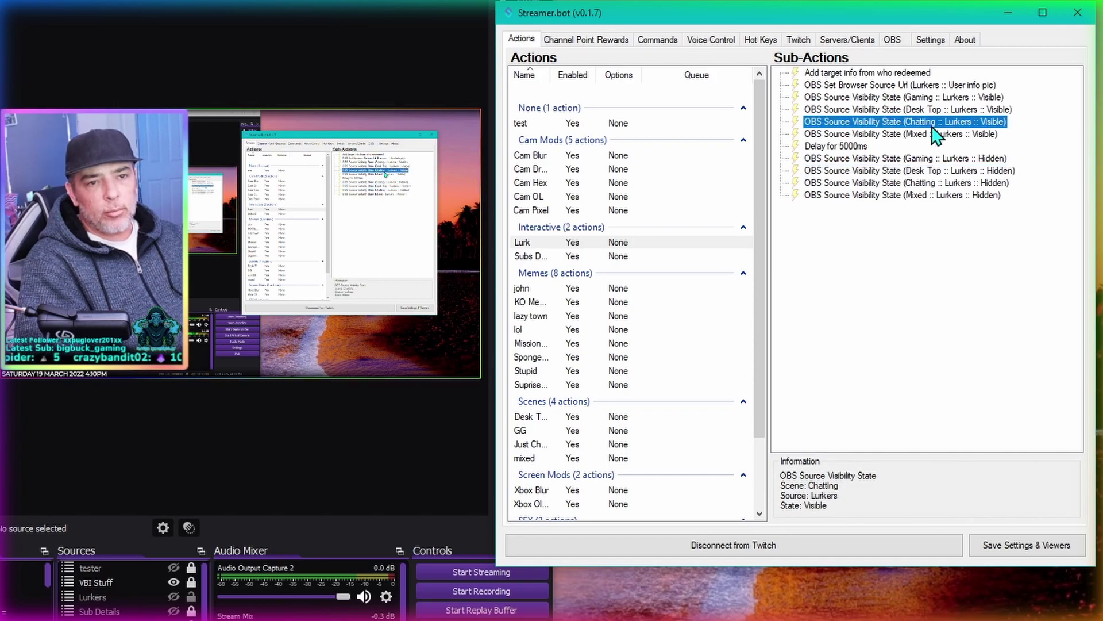
left_click(923, 183)
key("Up")
key("Up")
key("Up")
key("Up")
left_click(923, 195)
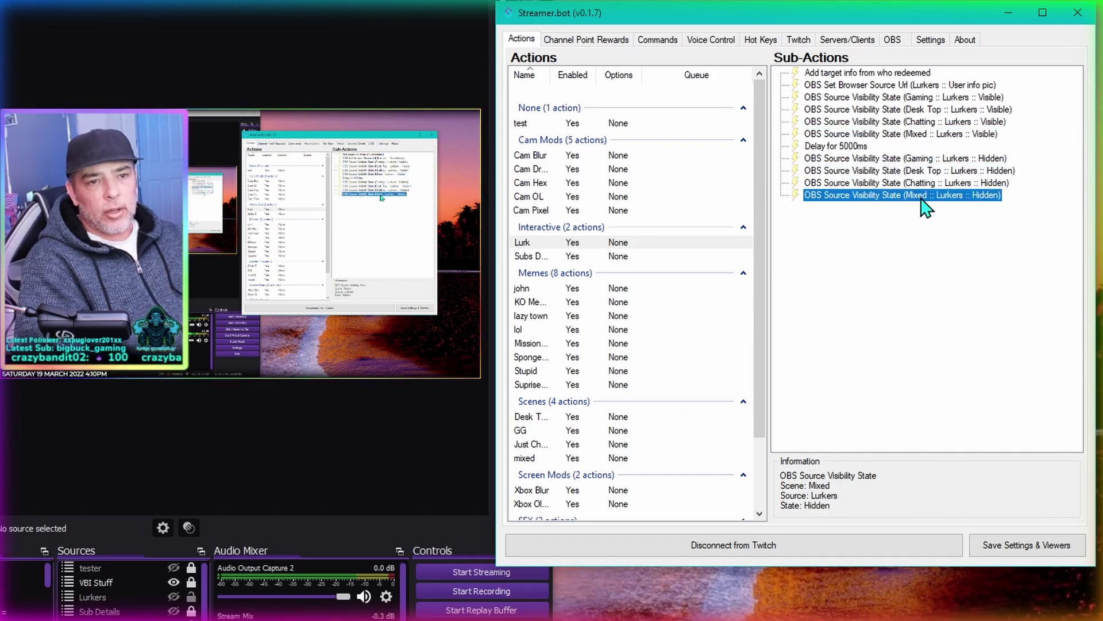
left_click(897, 280)
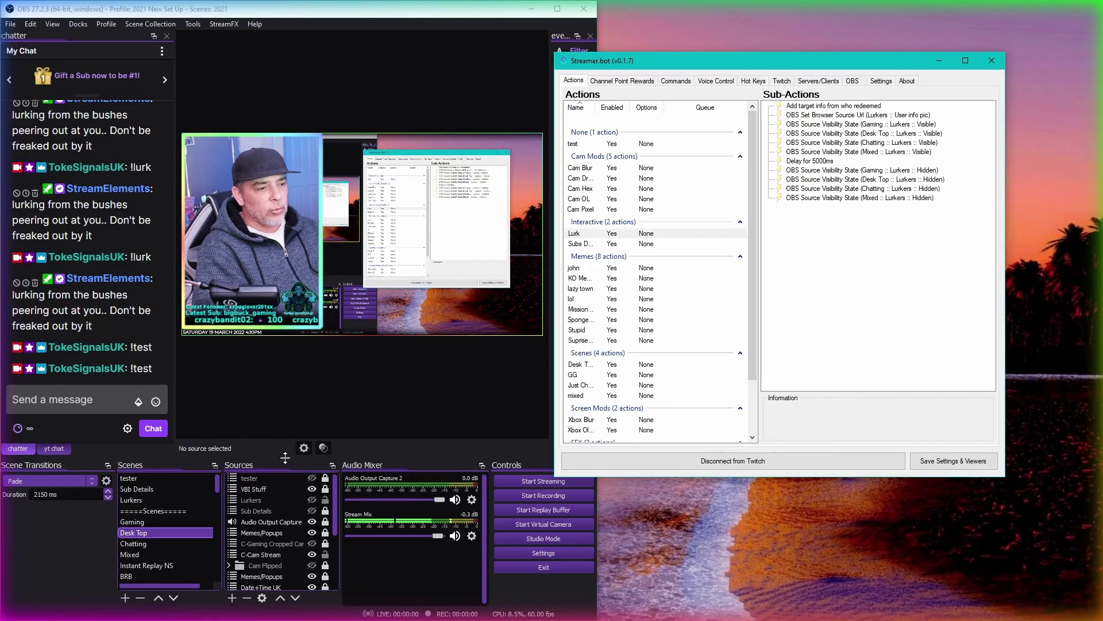
Add the existing 'tester' scene as a source in the Gaming scene and hide it.
left_click(124, 516)
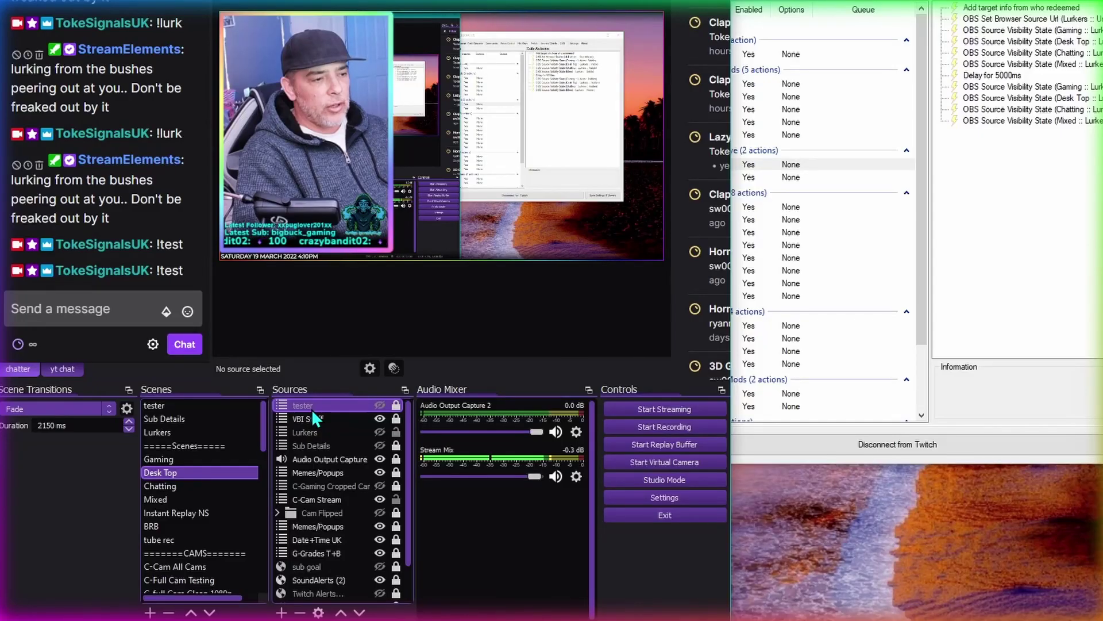
left_click(256, 450)
left_click(191, 459)
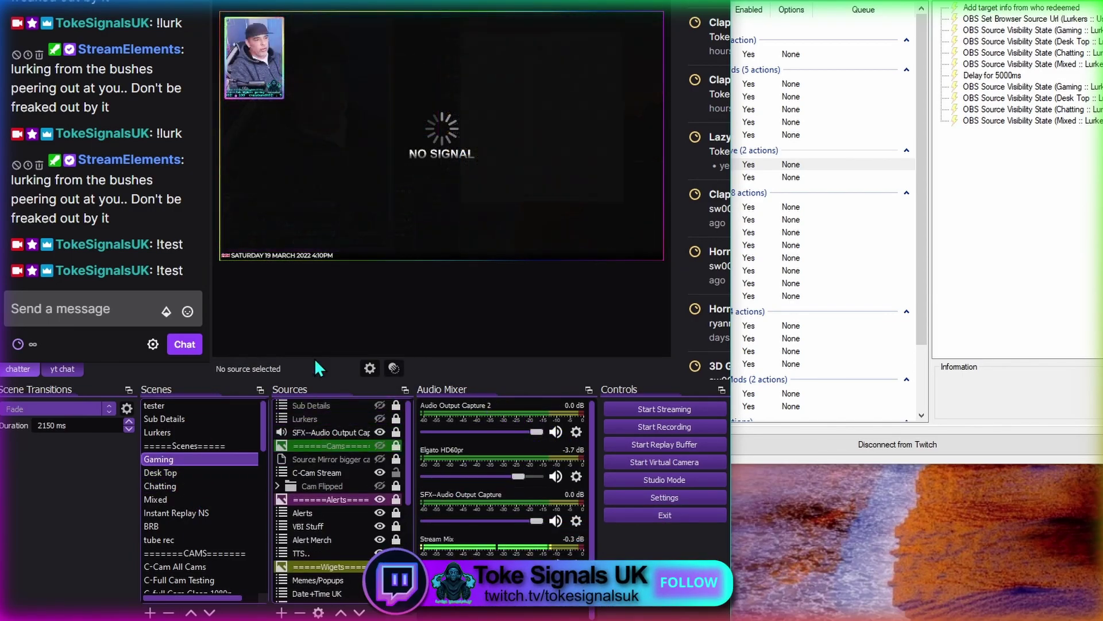
left_click(281, 613)
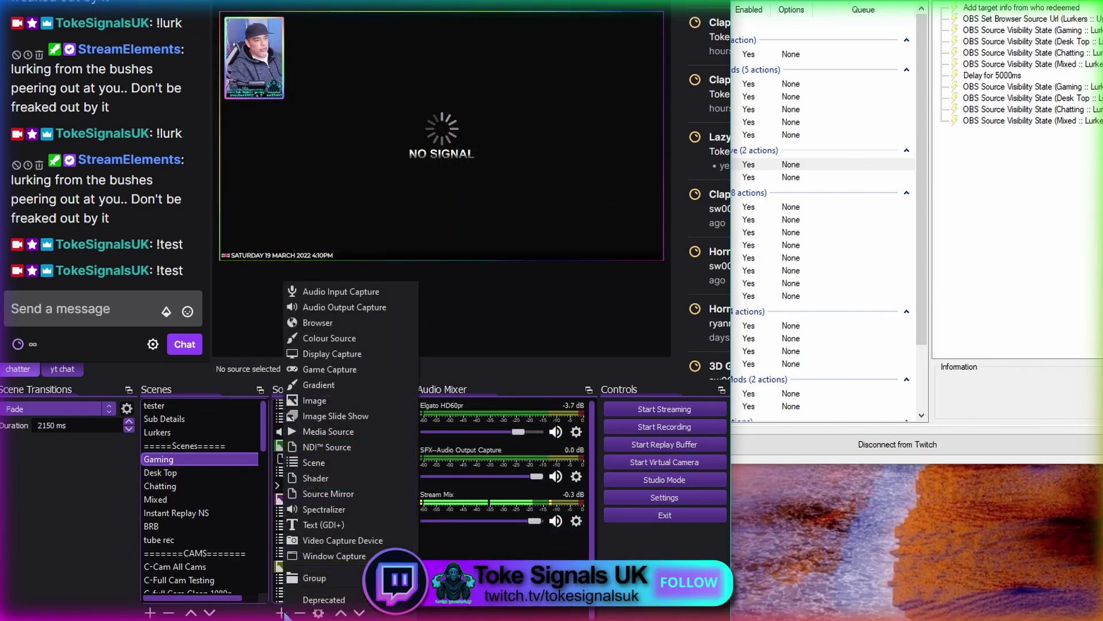
left_click(314, 463)
scroll(309, 303, "down", 3)
left_click(309, 292)
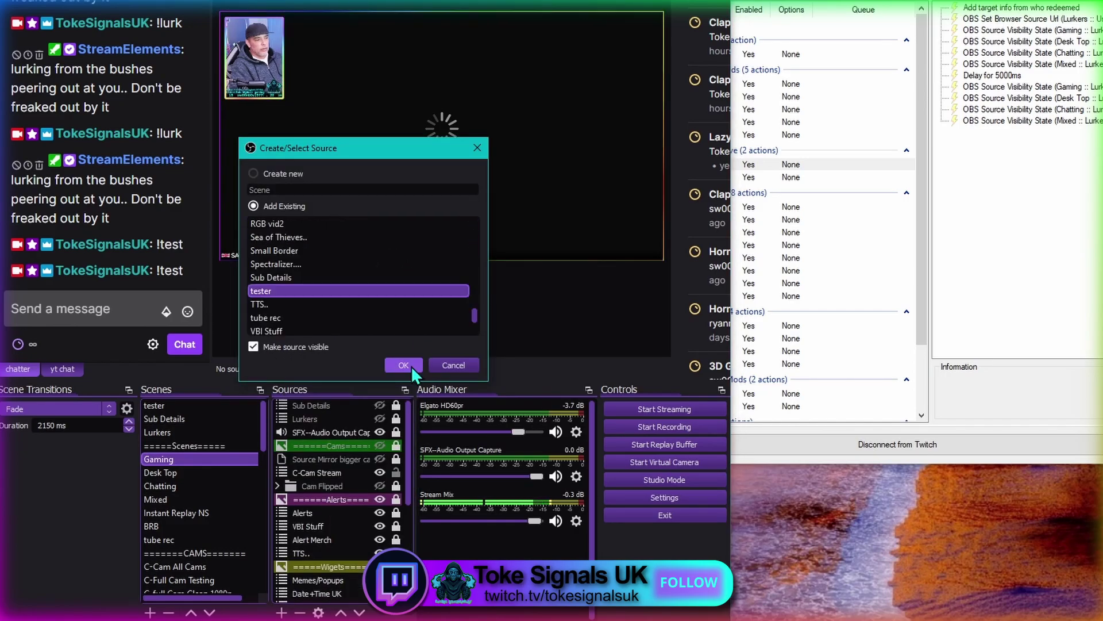
left_click(402, 364)
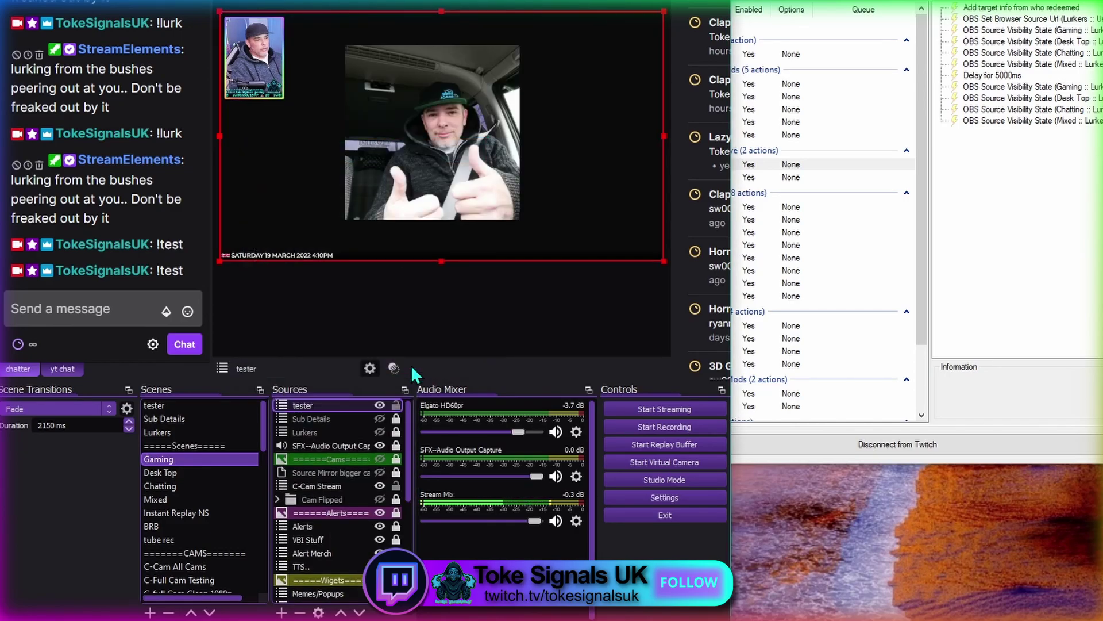
left_click(379, 405)
left_click(1022, 240)
left_click(702, 55)
Duplicate the Desk Top visible sub-action, move it above the delay, and set its scene to Gaming.
left_click(833, 109)
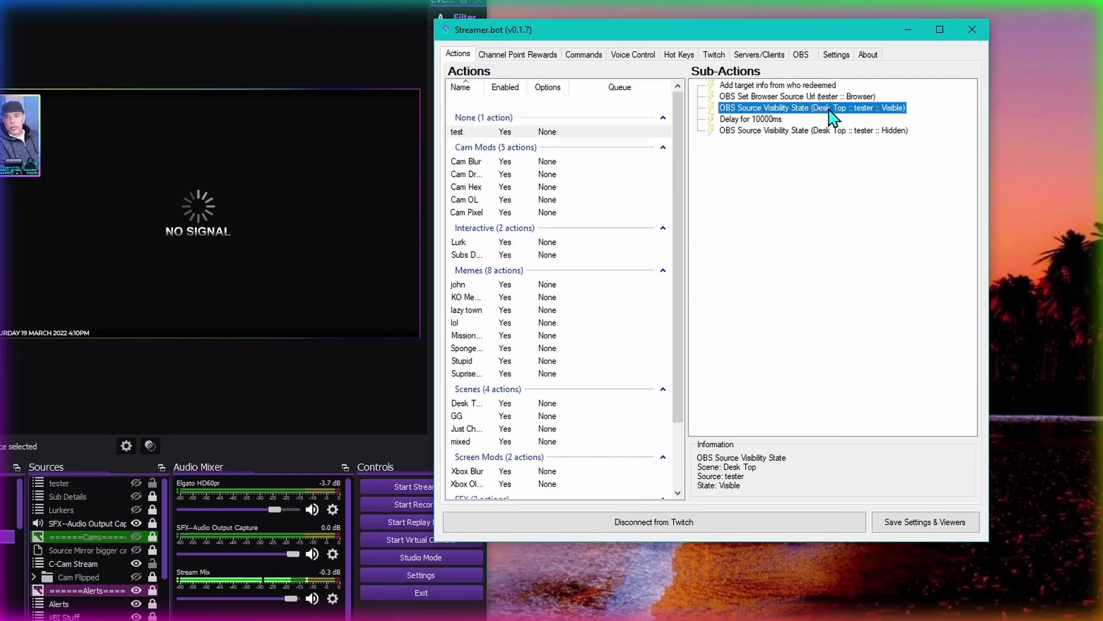
left_click(823, 131)
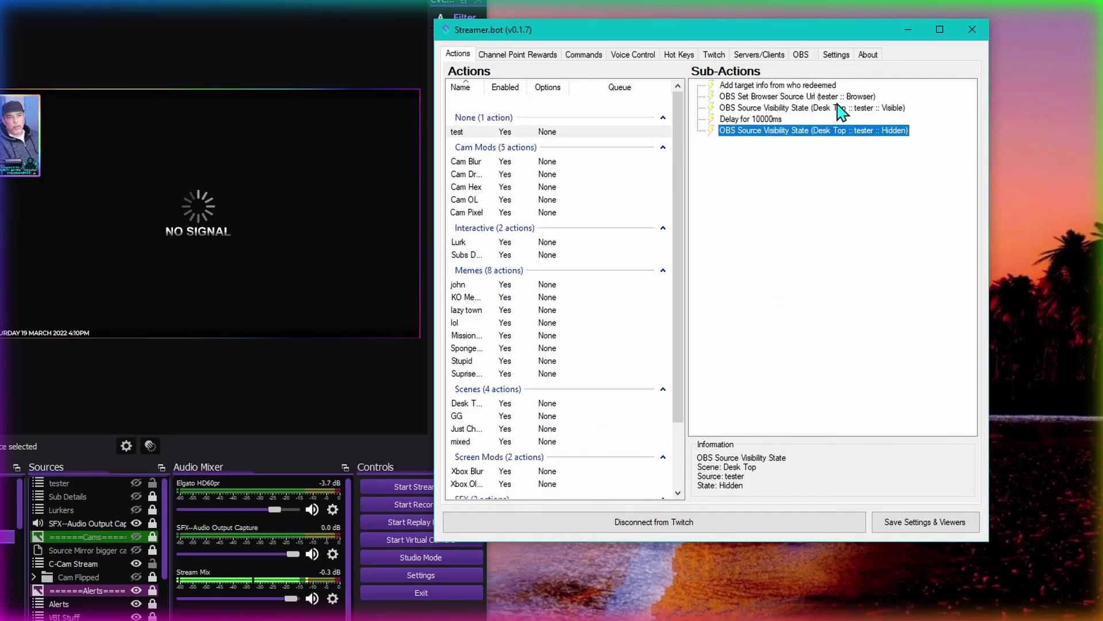
right_click(841, 109)
left_click(891, 193)
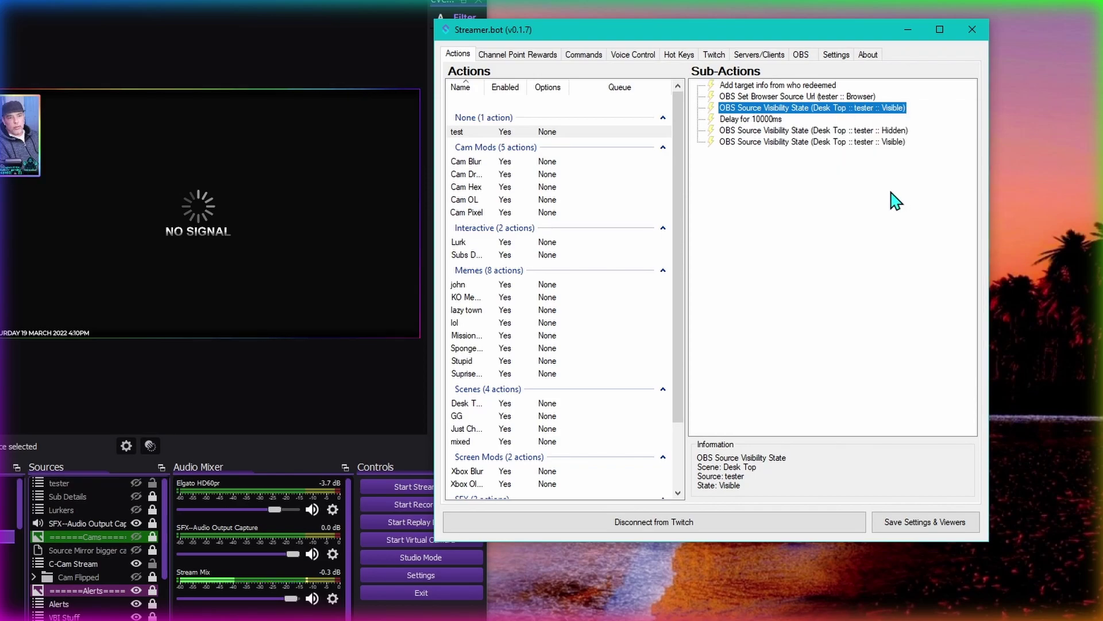
left_click_drag(843, 144, 840, 116)
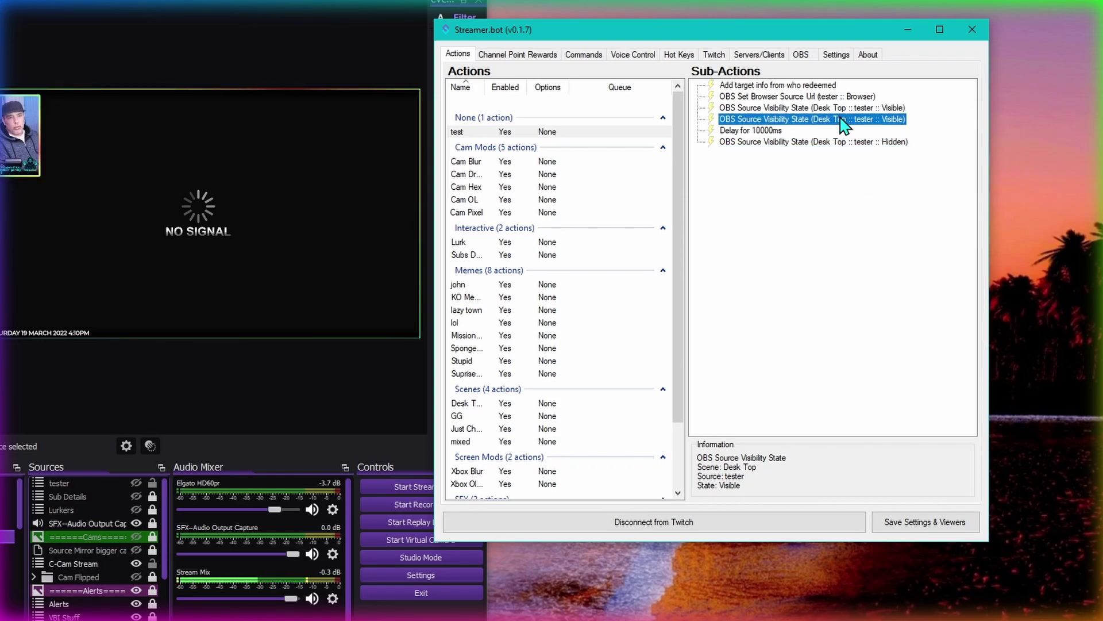
double_click(843, 120)
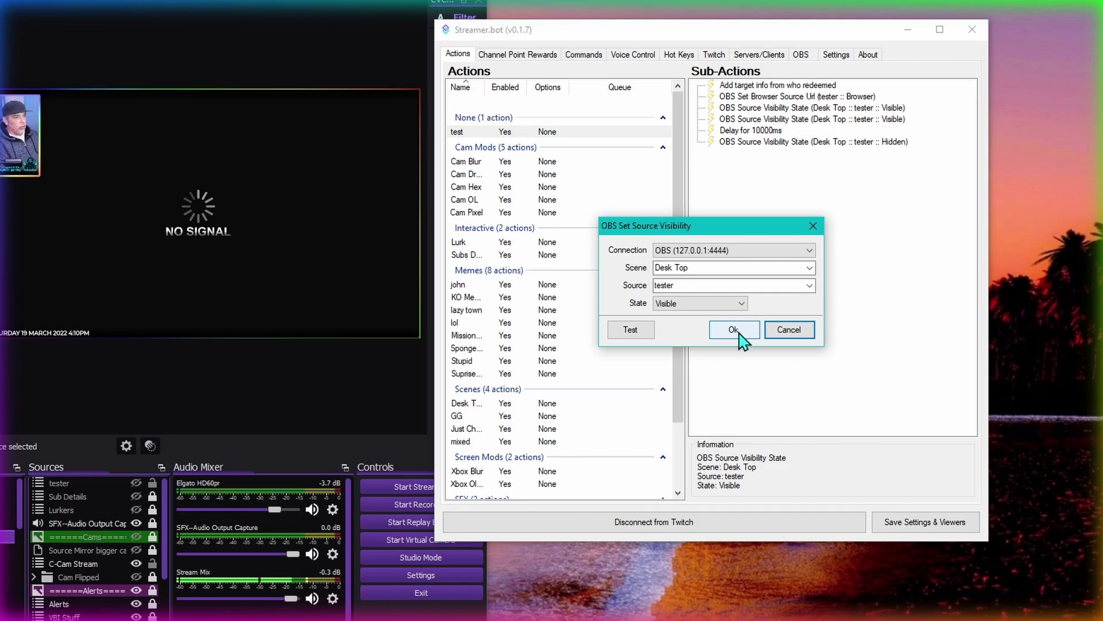
left_click(810, 267)
left_click(695, 321)
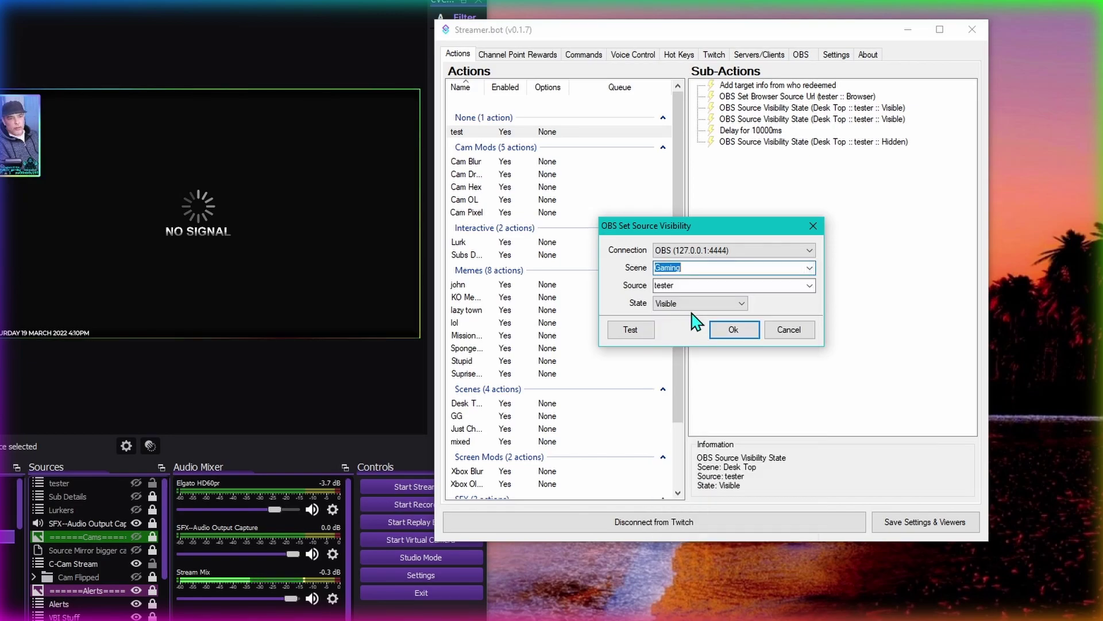
left_click(730, 329)
Duplicate the hide sub-action and set the copy to Gaming with state Hidden.
left_click(895, 144)
right_click(898, 156)
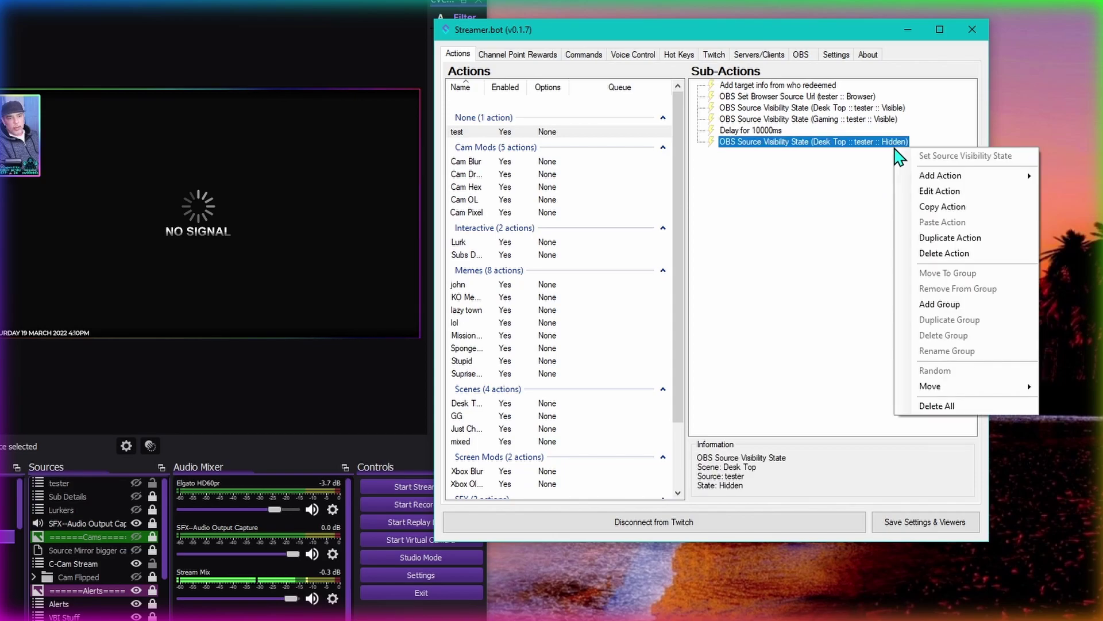
left_click(926, 237)
double_click(843, 153)
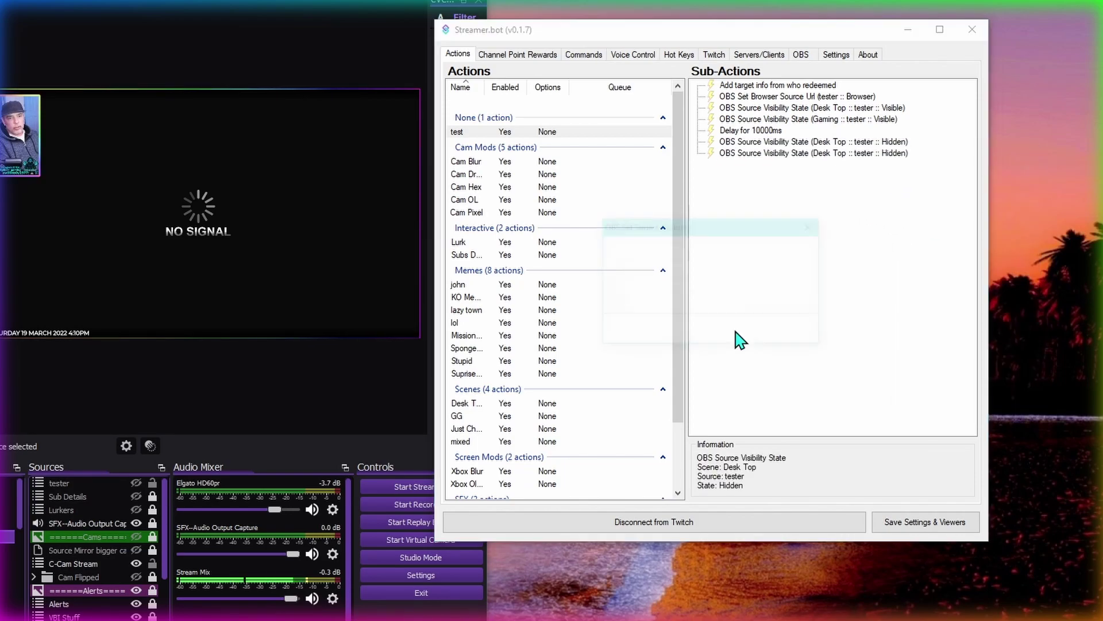
left_click(809, 267)
scroll(747, 357, "up", 4)
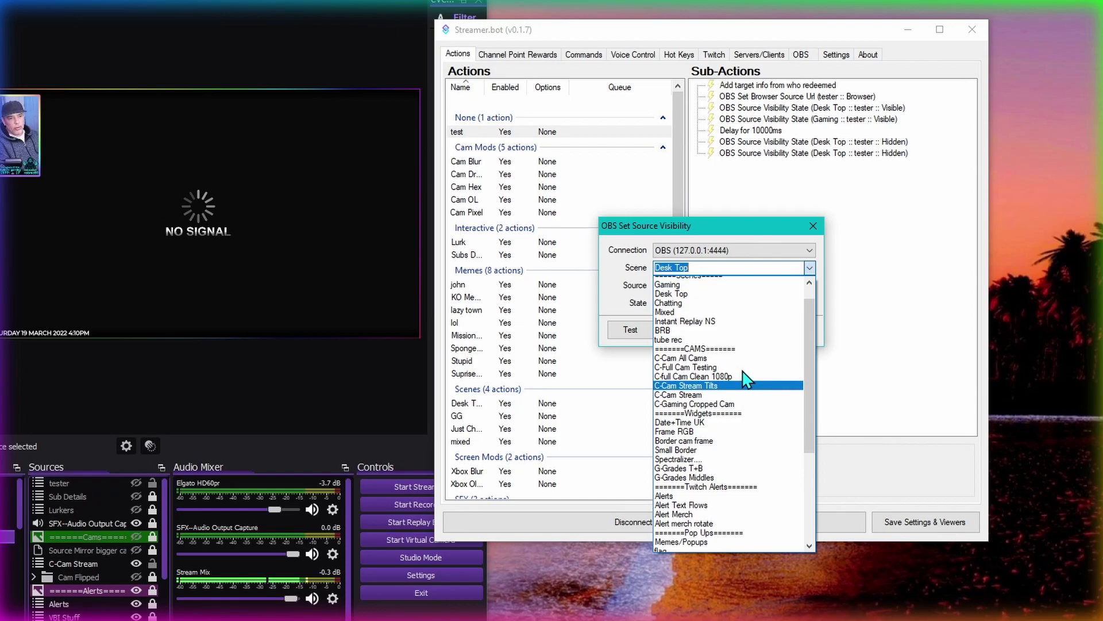
left_click(689, 319)
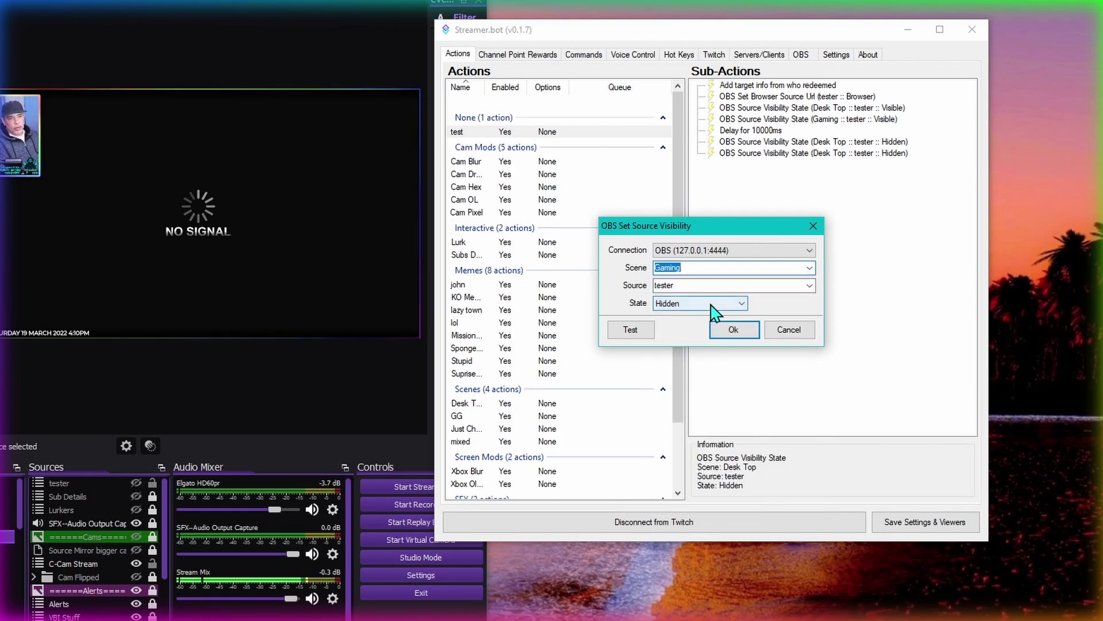
left_click(711, 304)
left_click(692, 326)
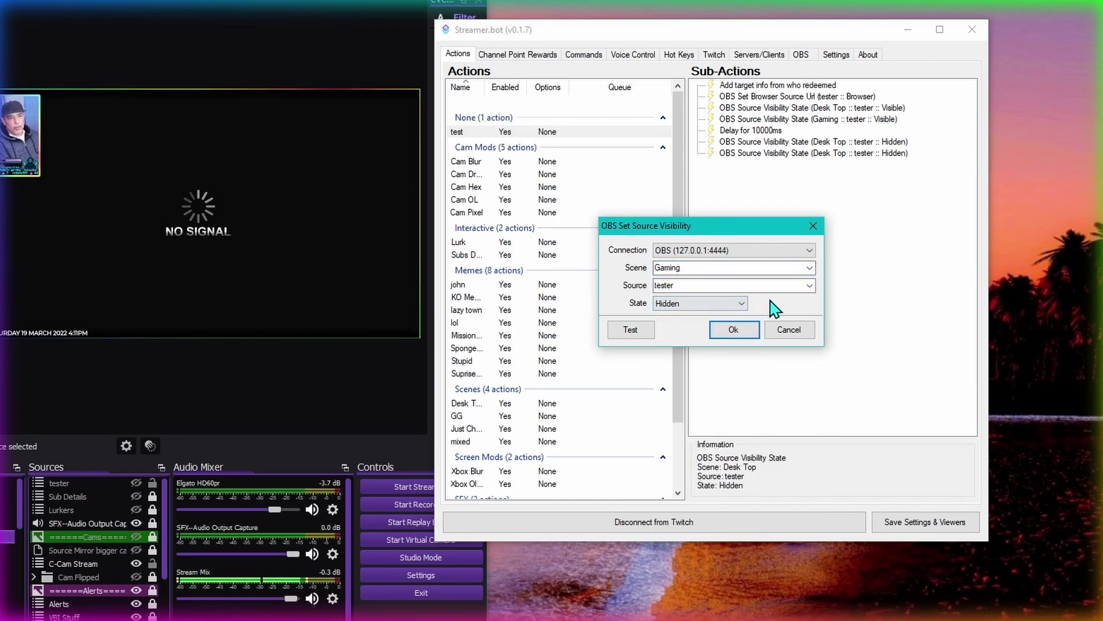
left_click(733, 329)
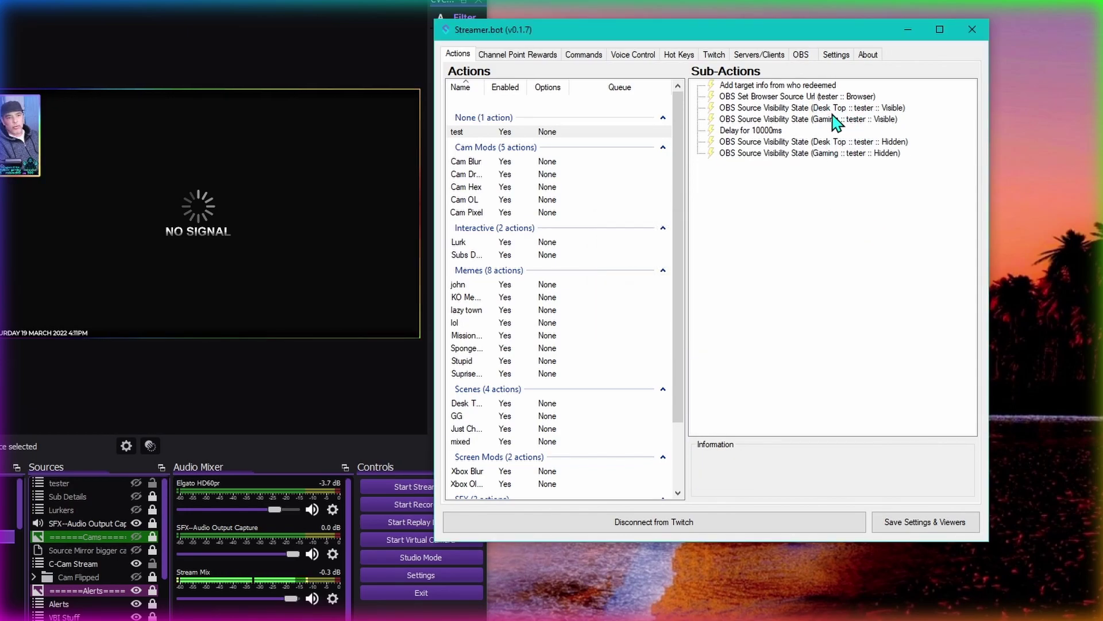
left_click(293, 580)
Paste and send !lurk in the chat.
right_click(57, 348)
left_click(82, 408)
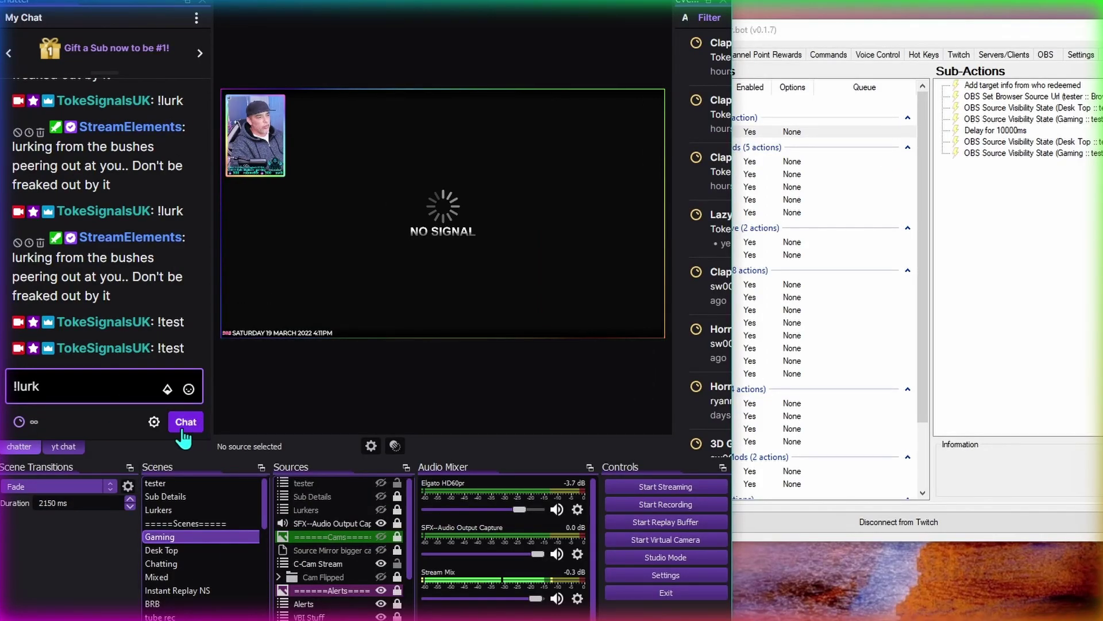
left_click(182, 429)
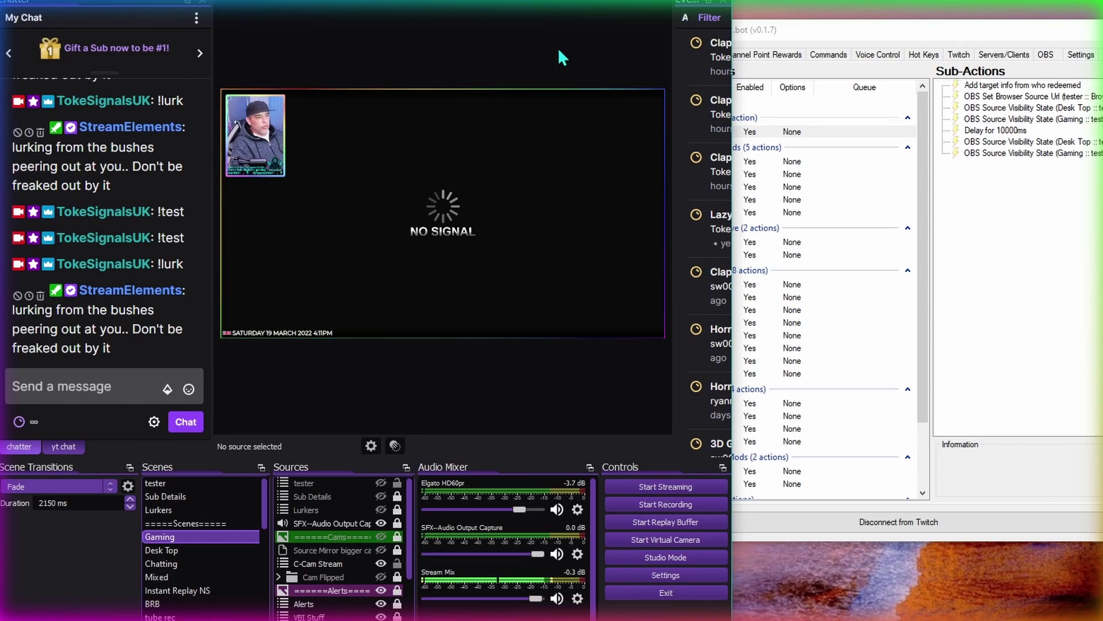
Send !test in chat and check the tester picture in the Gaming and Desk Top scenes.
left_click(94, 393)
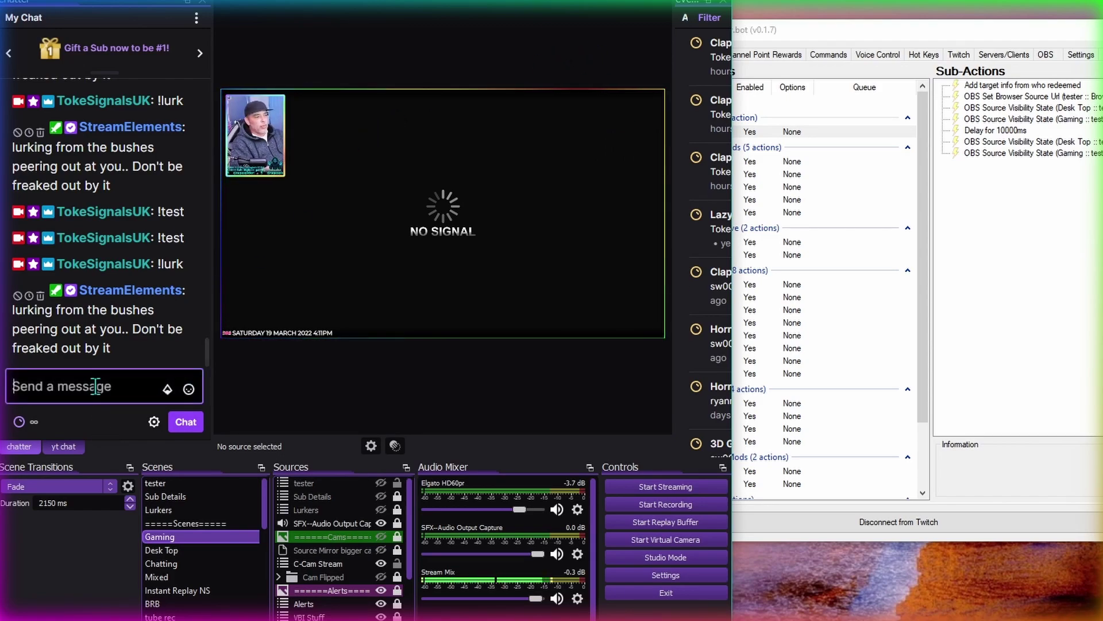
type("!test")
key("Return")
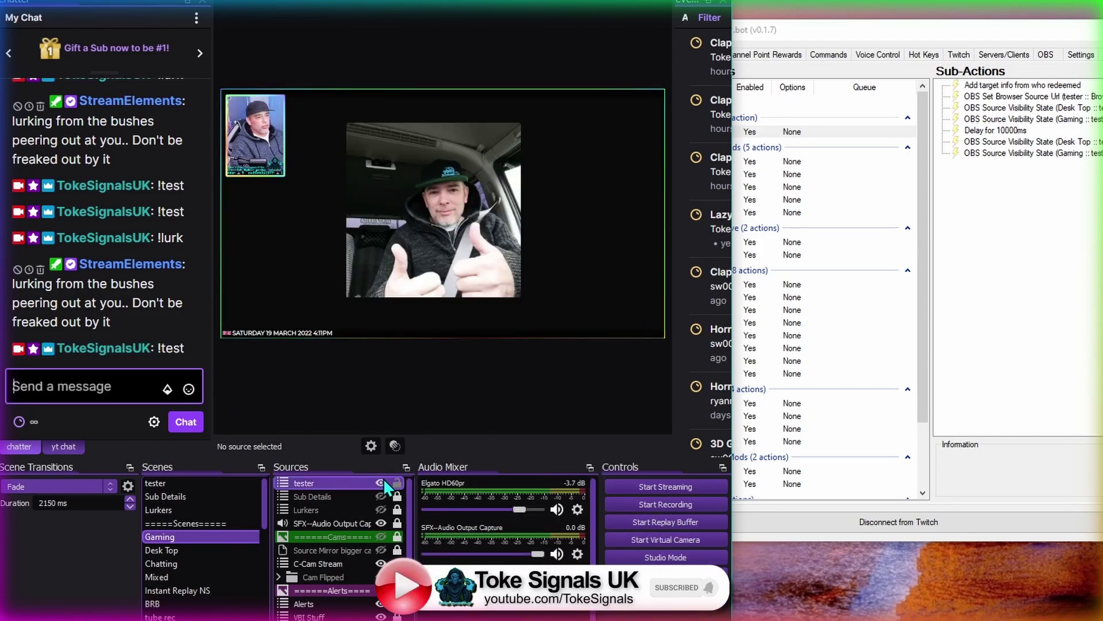
left_click(402, 487)
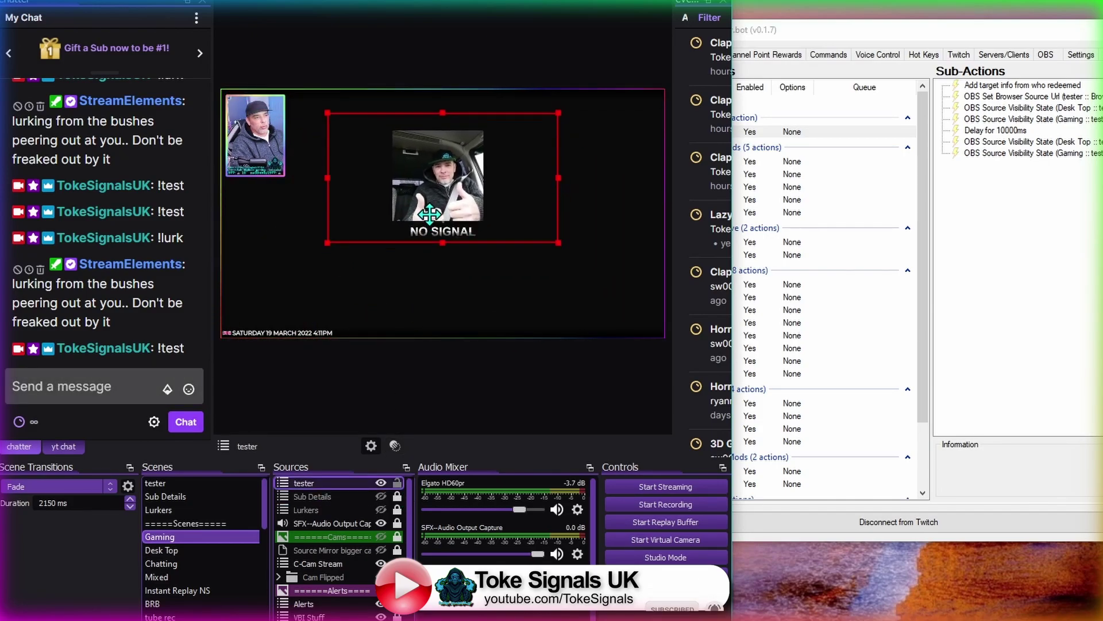
left_click(193, 547)
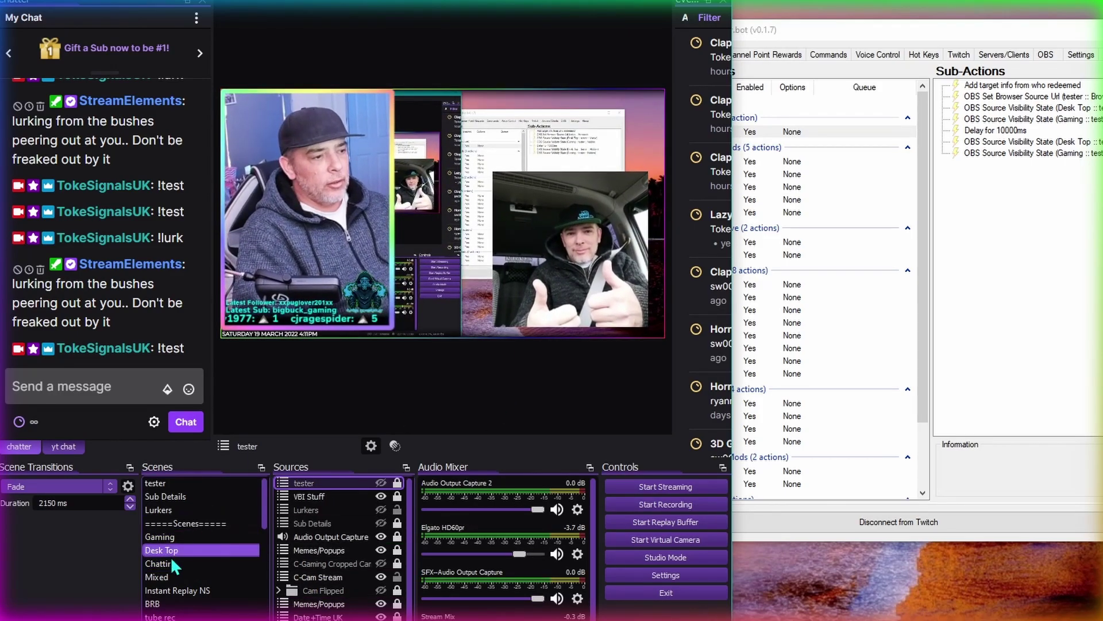
left_click(172, 523)
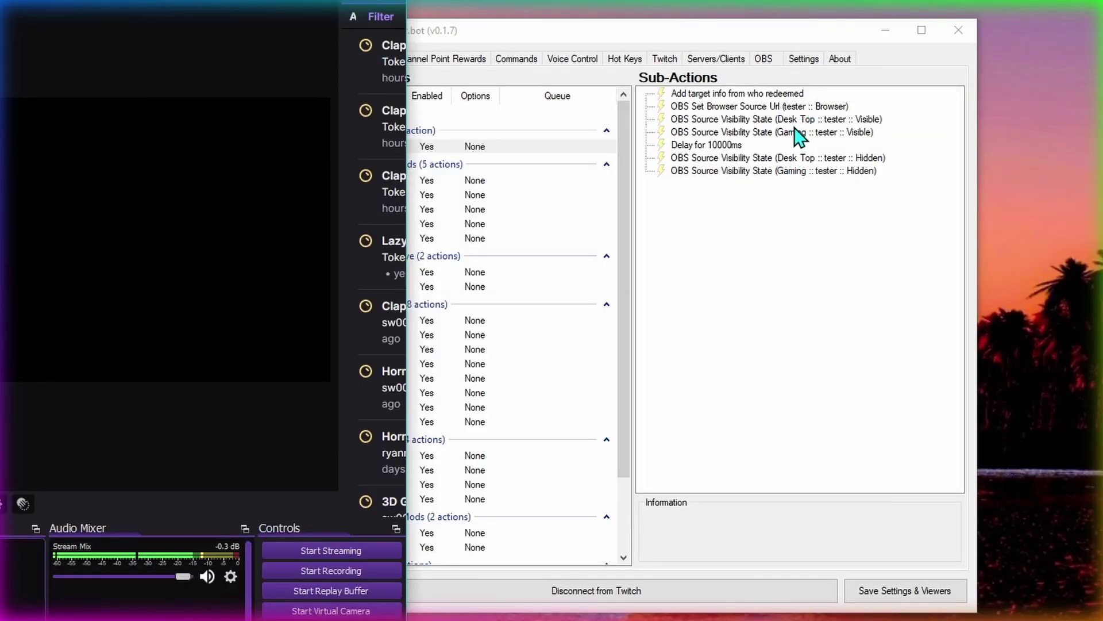
Duplicate the Gaming visible sub-action, move the copy above the delay, and set its scene to Chatting.
left_click(680, 216)
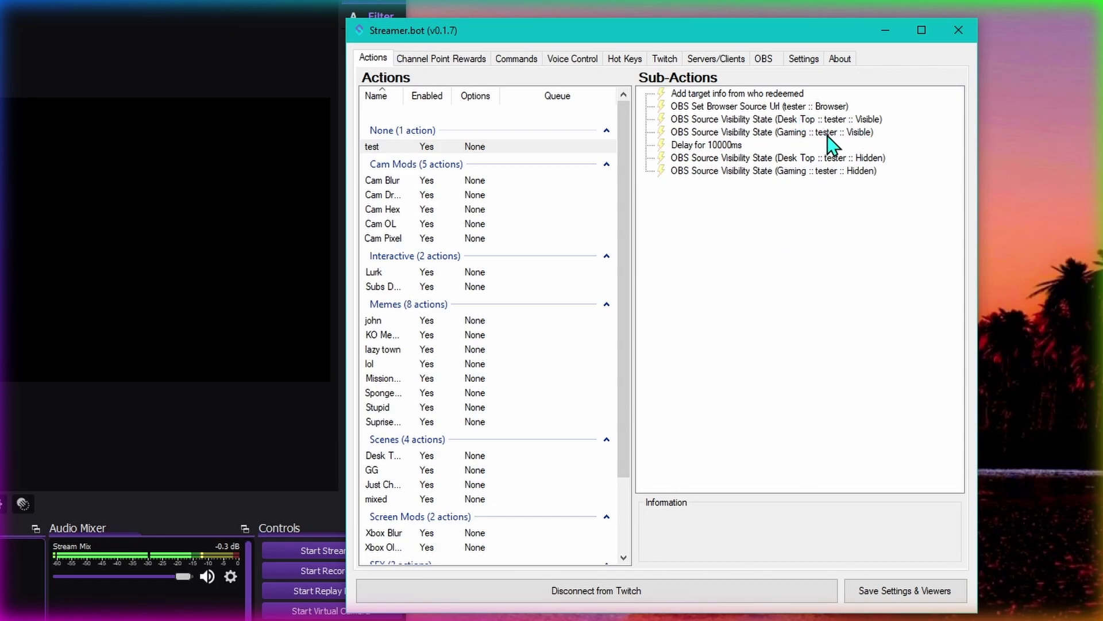
left_click(828, 138)
right_click(813, 132)
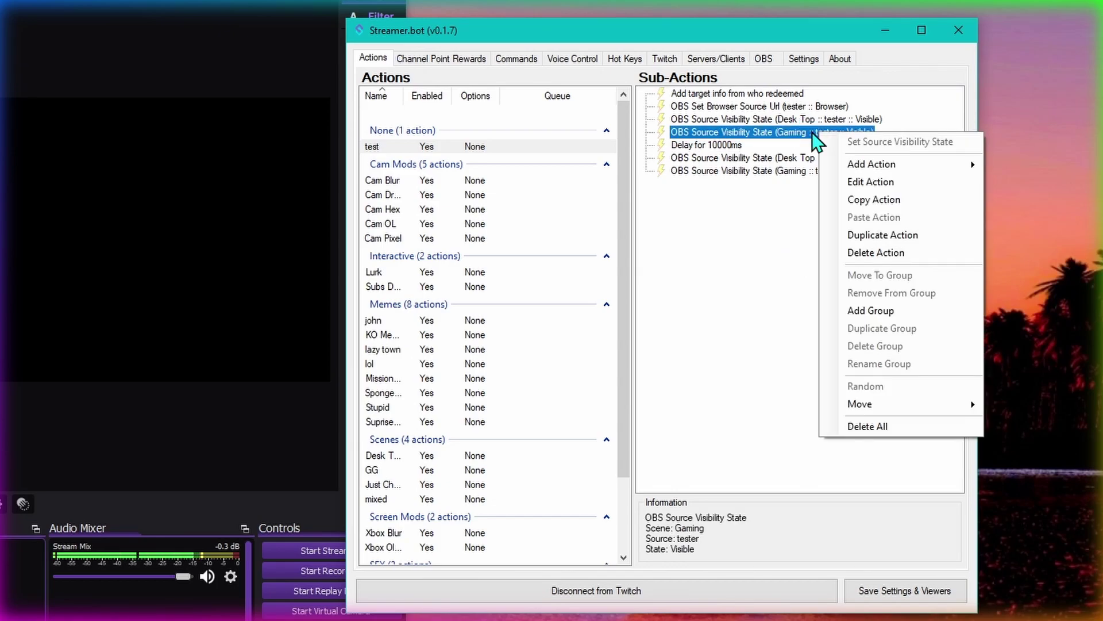
left_click(889, 235)
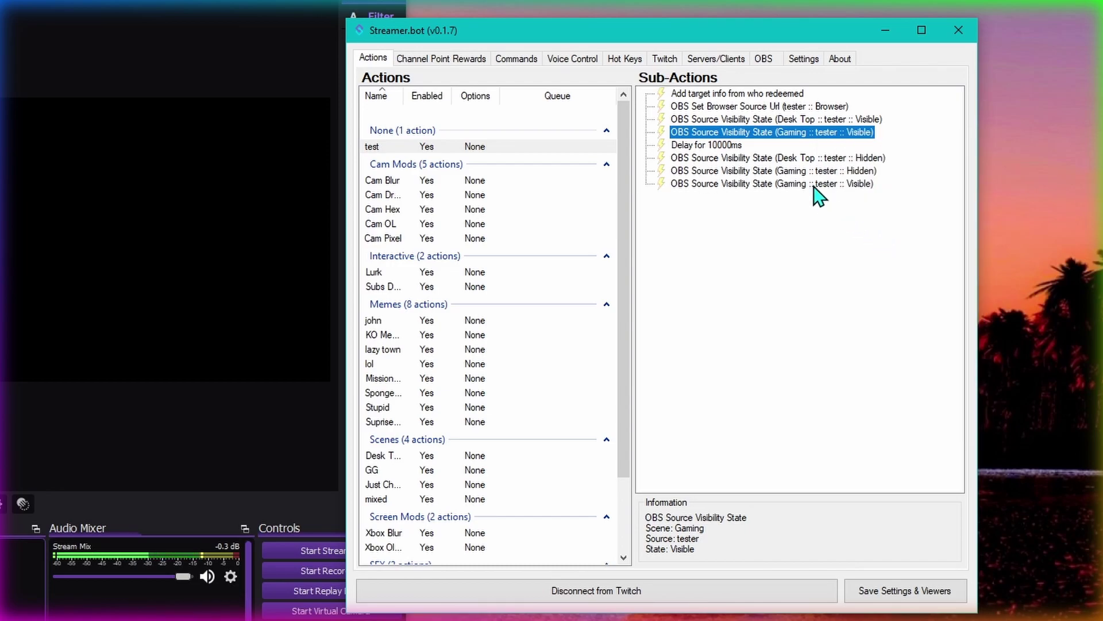
left_click_drag(794, 184, 806, 147)
double_click(797, 147)
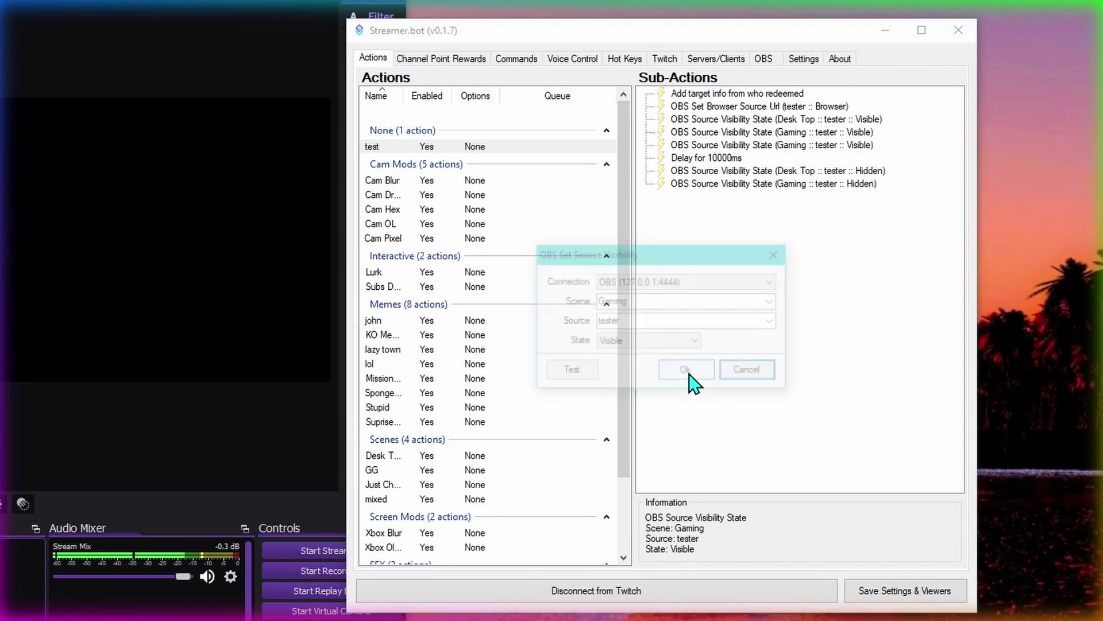
left_click(770, 303)
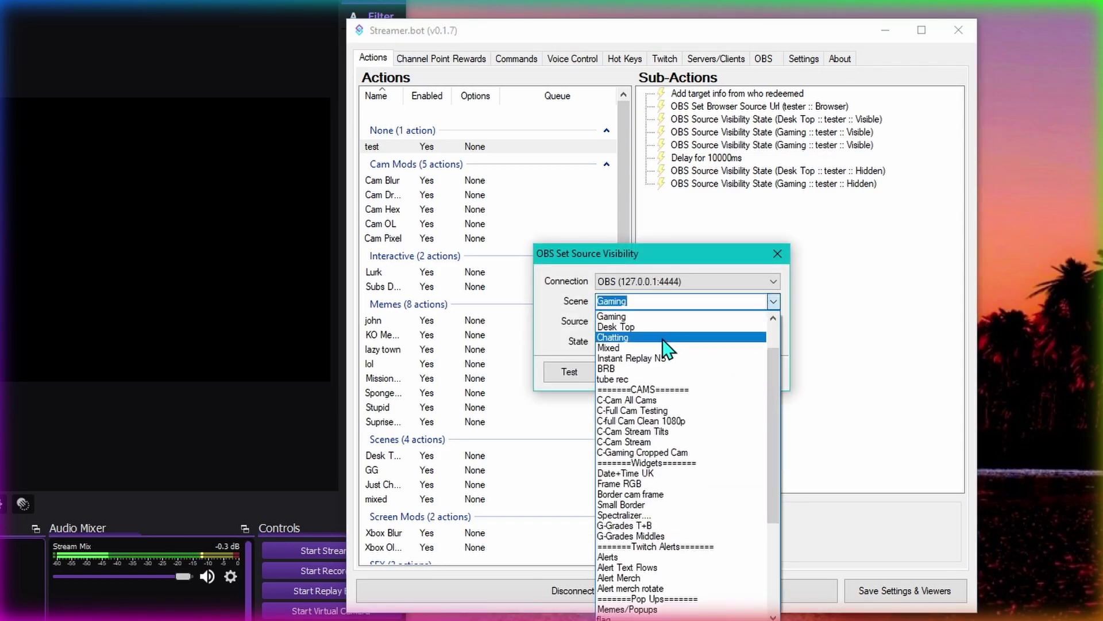
left_click(699, 338)
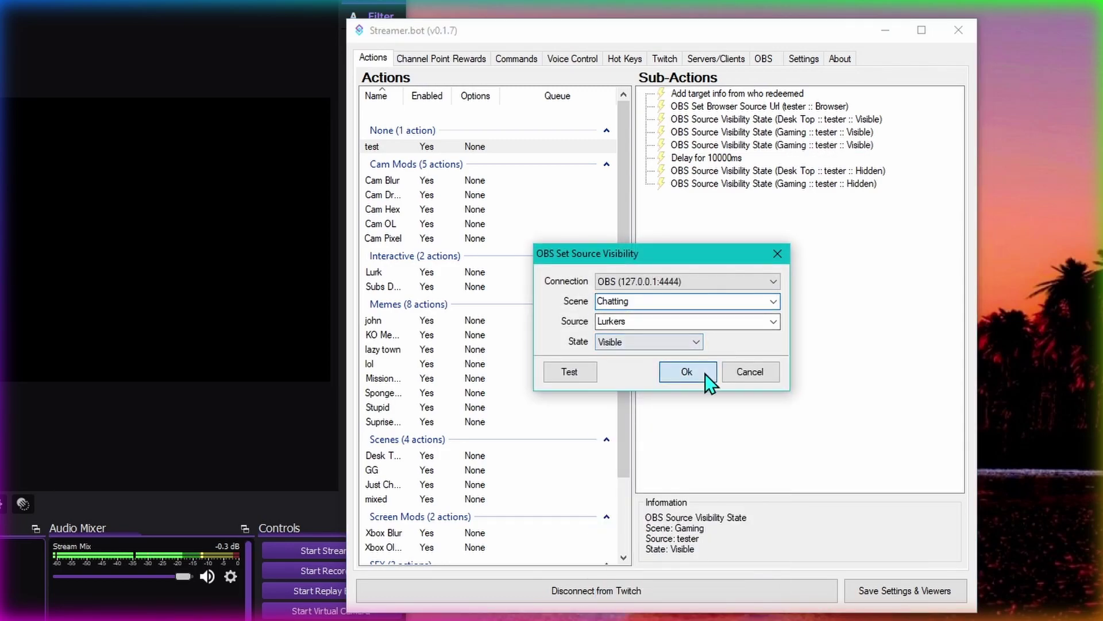
left_click(705, 373)
Duplicate the Gaming hidden sub-action and set the copy's scene to Chatting.
left_click(835, 188)
right_click(834, 186)
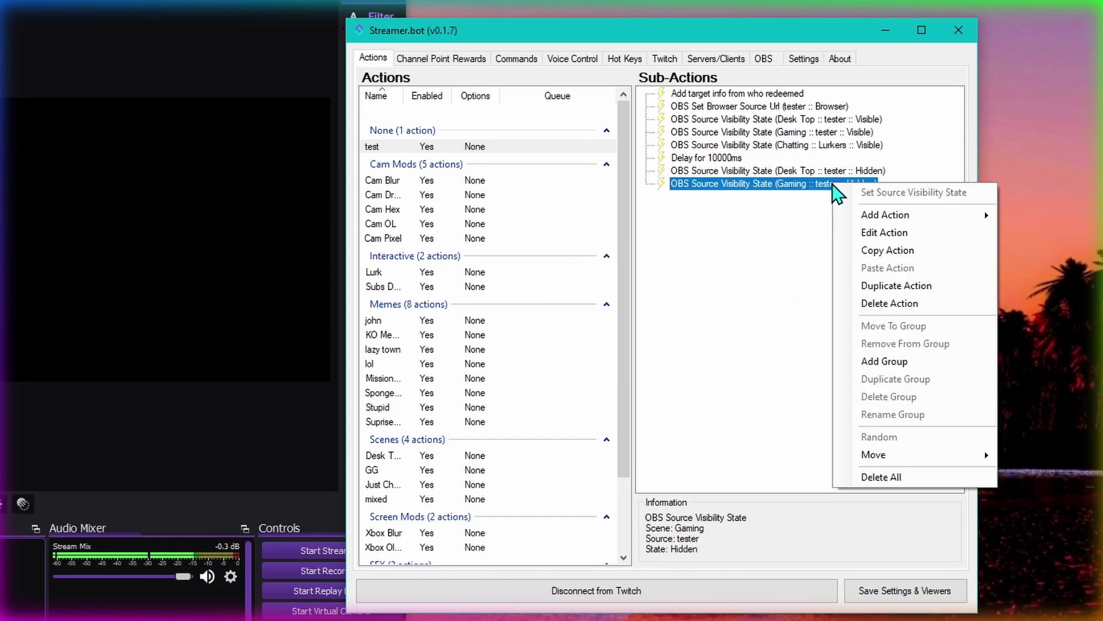
left_click(899, 284)
left_click(803, 197)
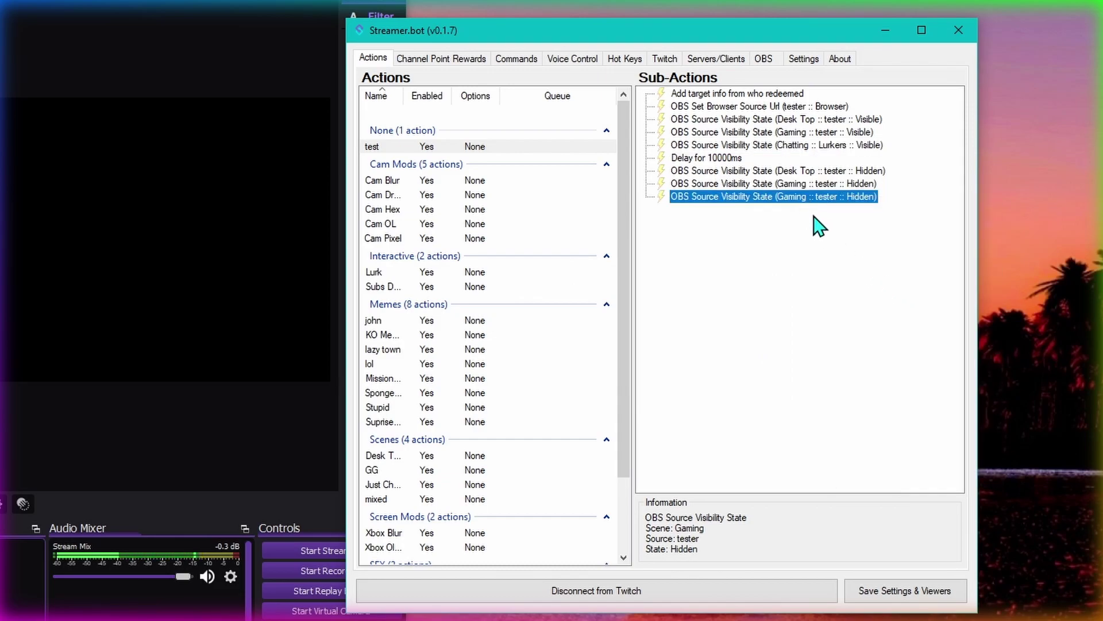
double_click(780, 198)
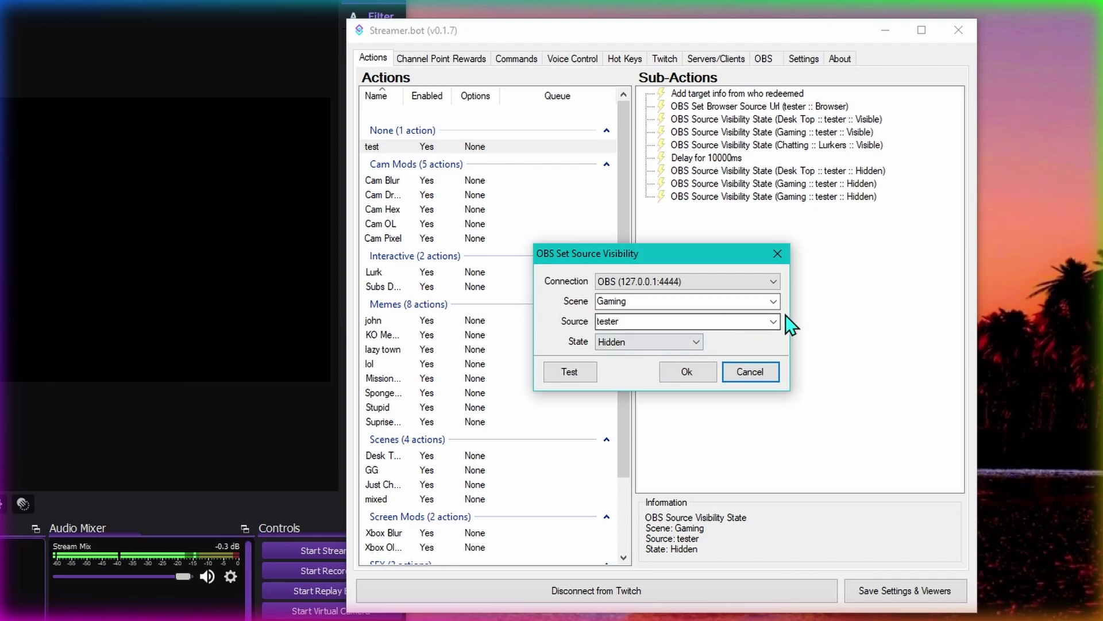
left_click(773, 303)
left_click(667, 340)
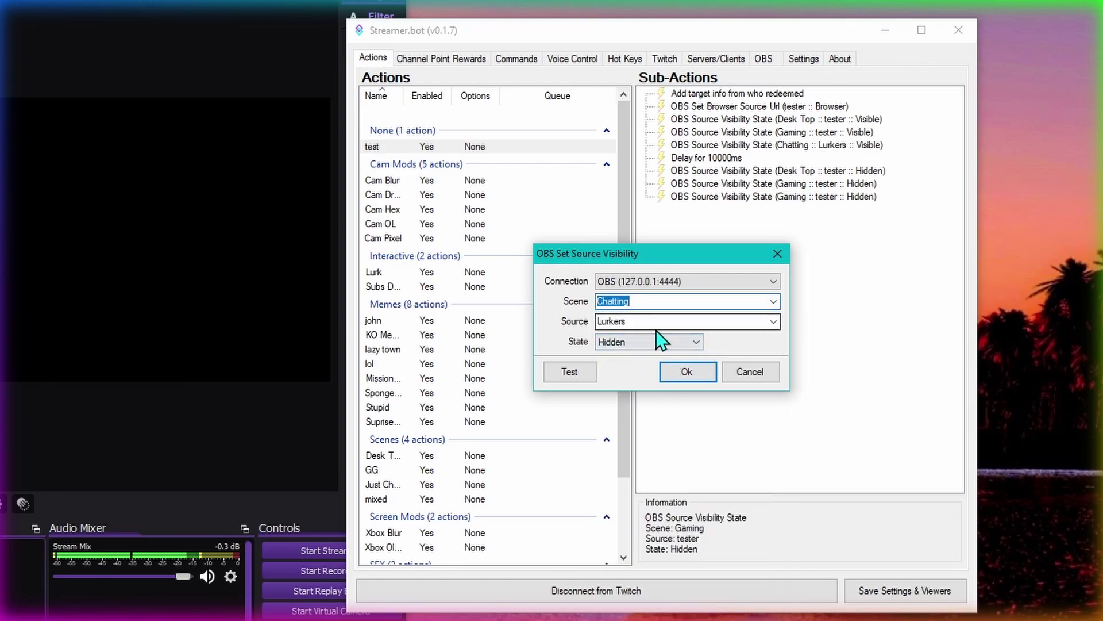
left_click(693, 373)
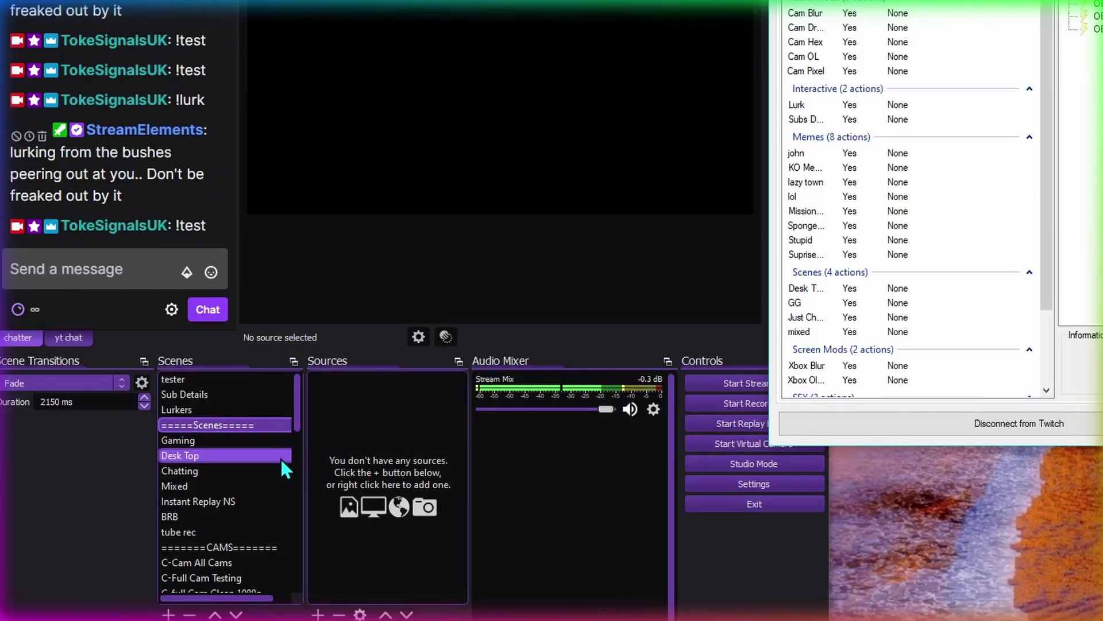
In the Chatting scene, send !test and select the Lurkers clip that appears.
left_click(198, 472)
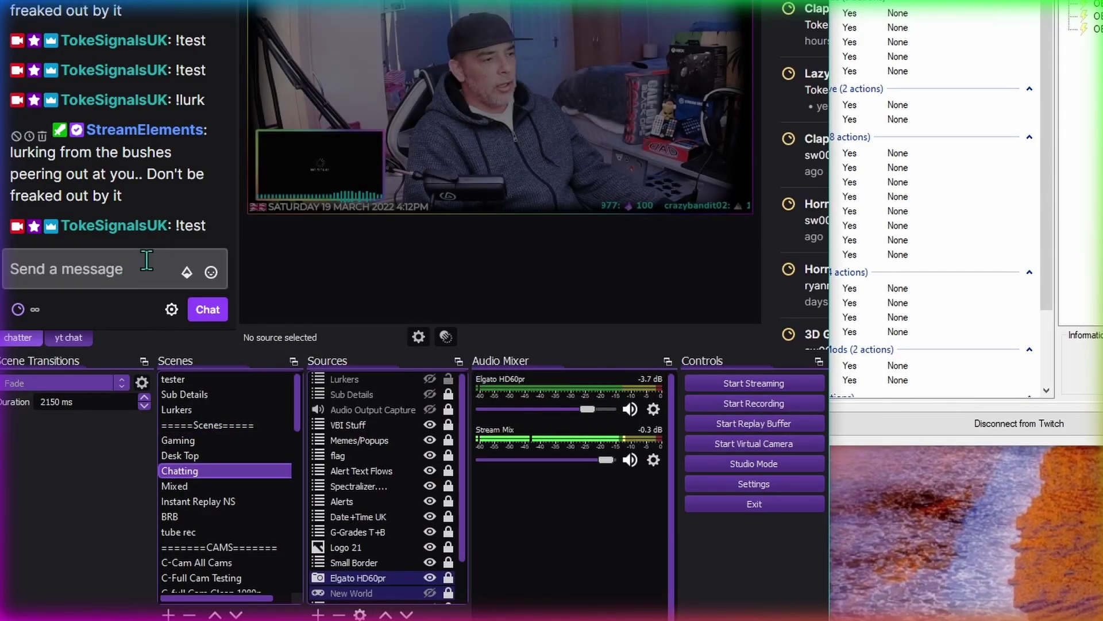
left_click(98, 264)
type("!test")
key("Return")
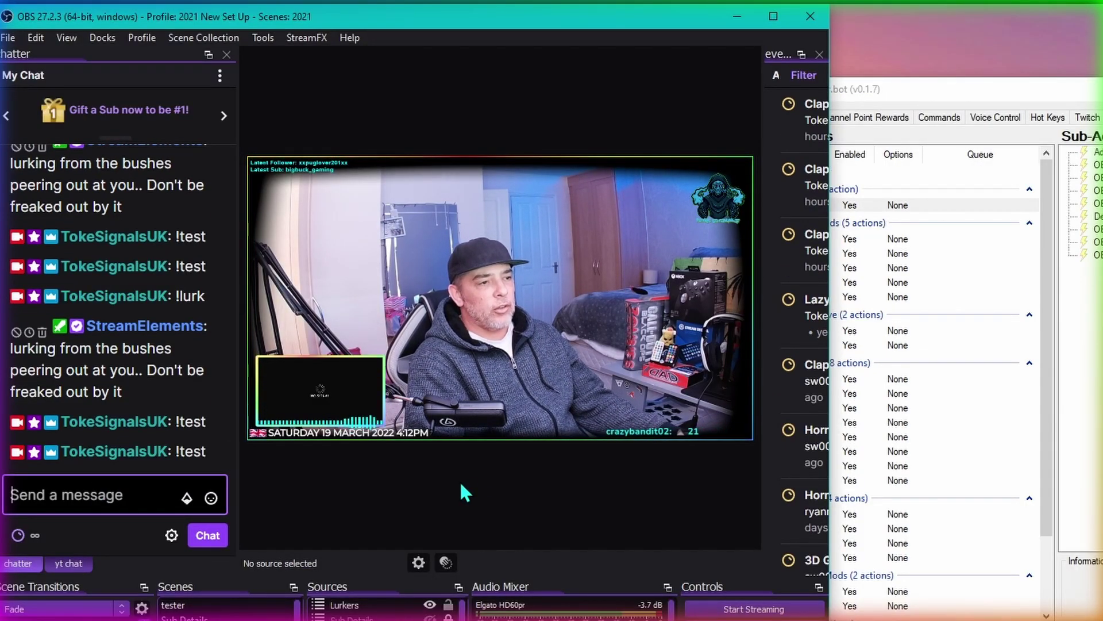
left_click(323, 210)
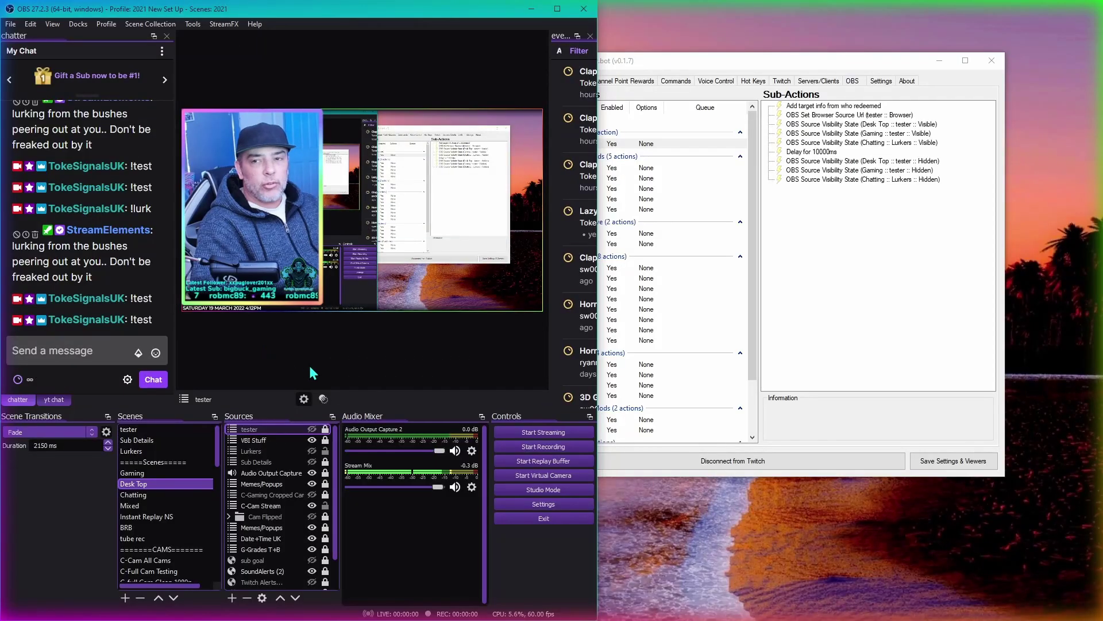
Post a !lurk message in the chat.
left_click(891, 278)
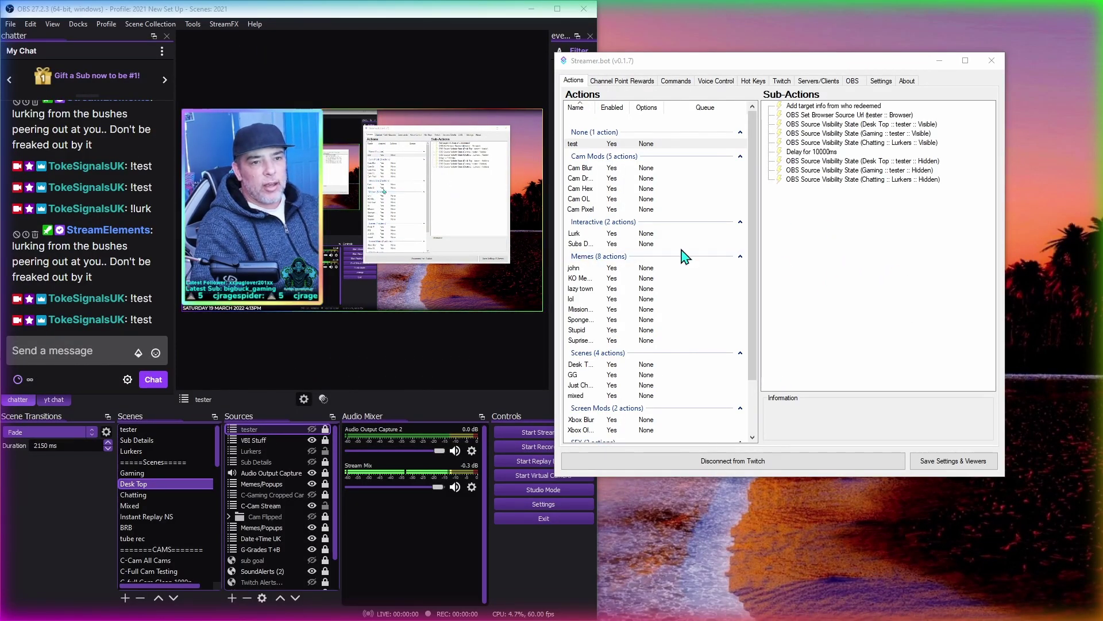
left_click(65, 348)
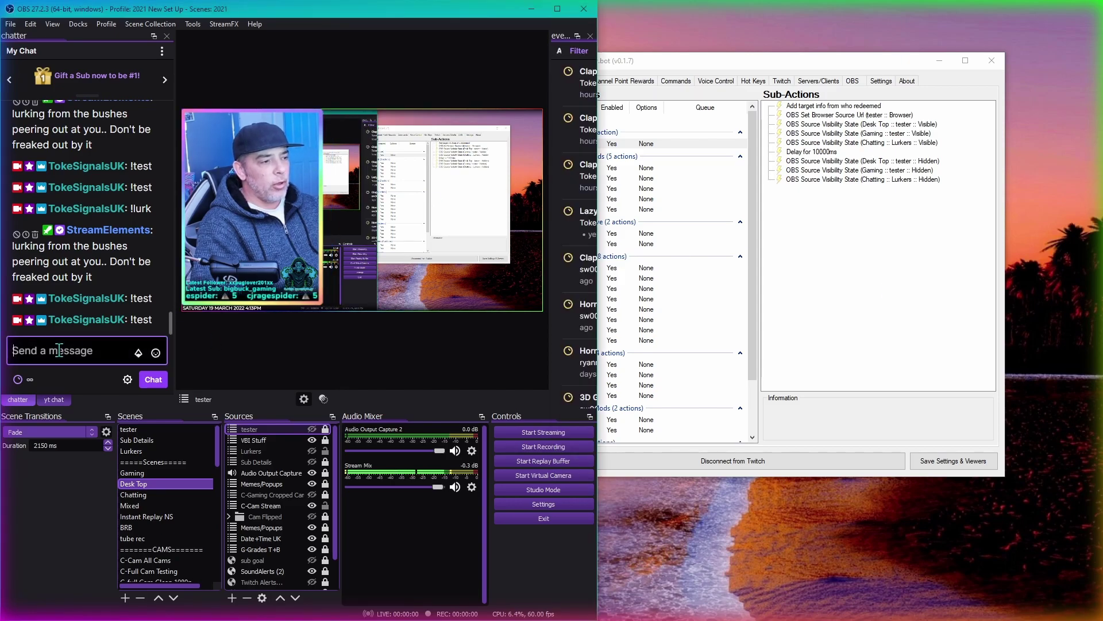
type("!lurk")
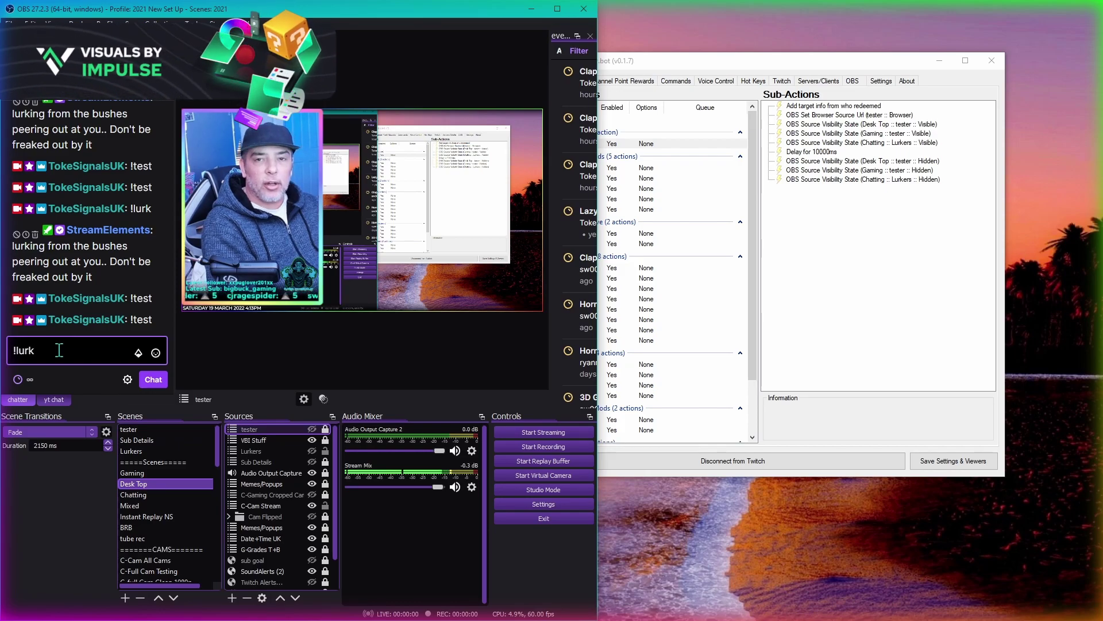
key("Return")
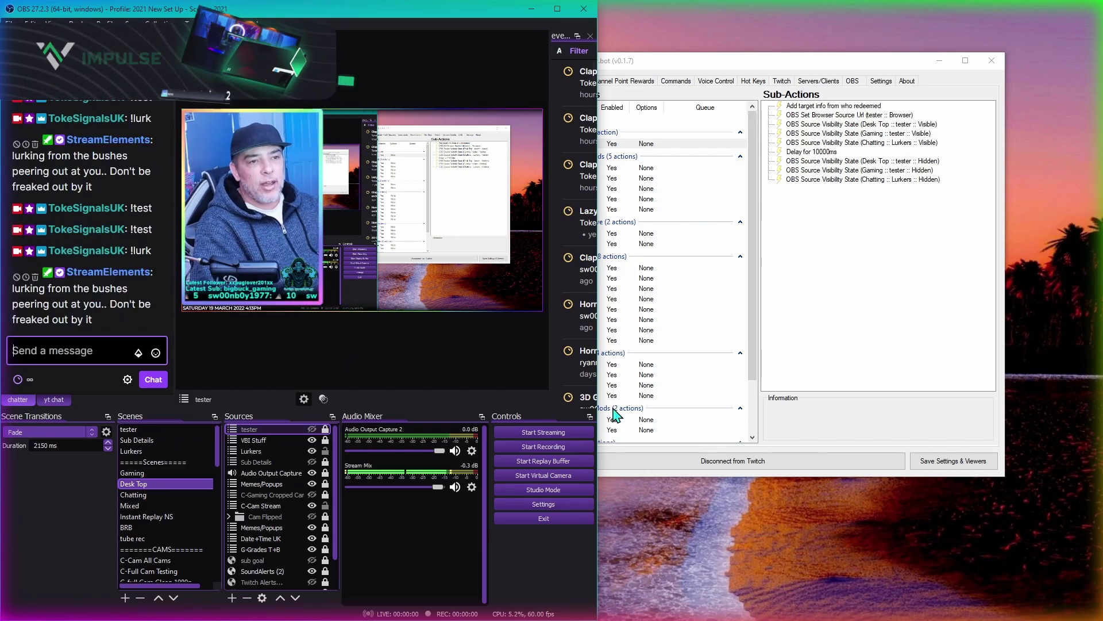
left_click(908, 293)
Show the Commands list, where !lurk, !test, !vbi and !vbi2 sit under None with seven Memes commands.
left_click(681, 81)
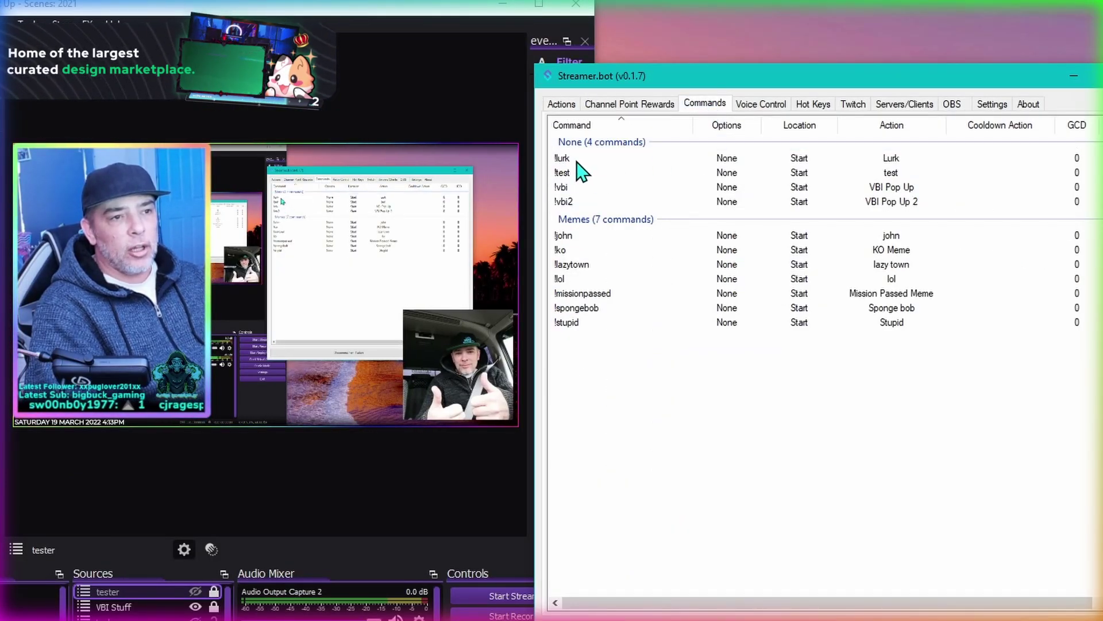
left_click(577, 163)
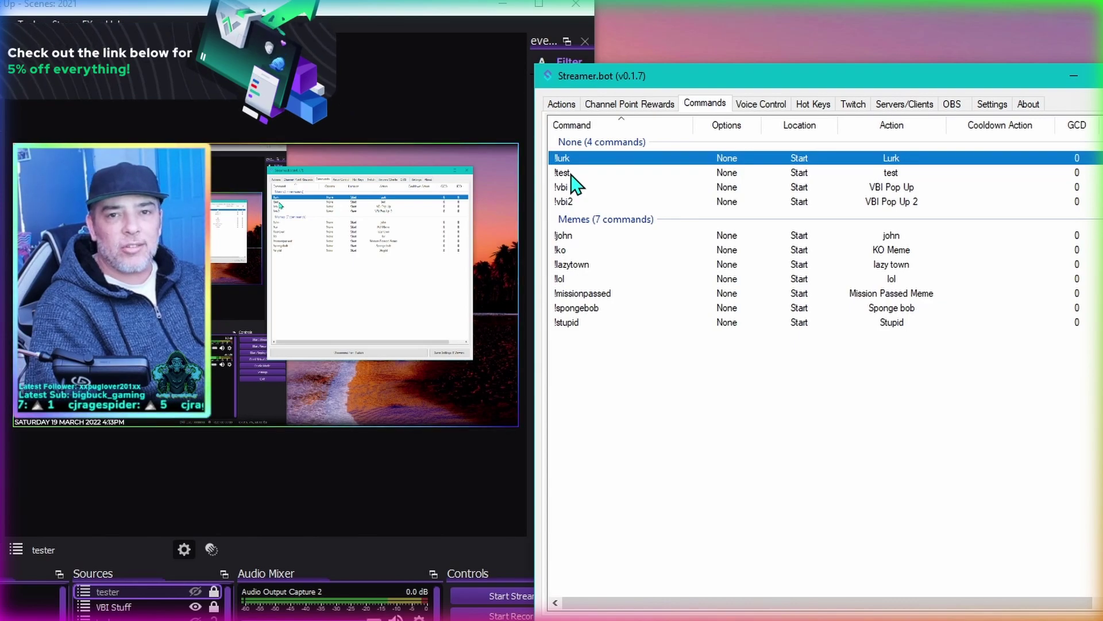
left_click(725, 457)
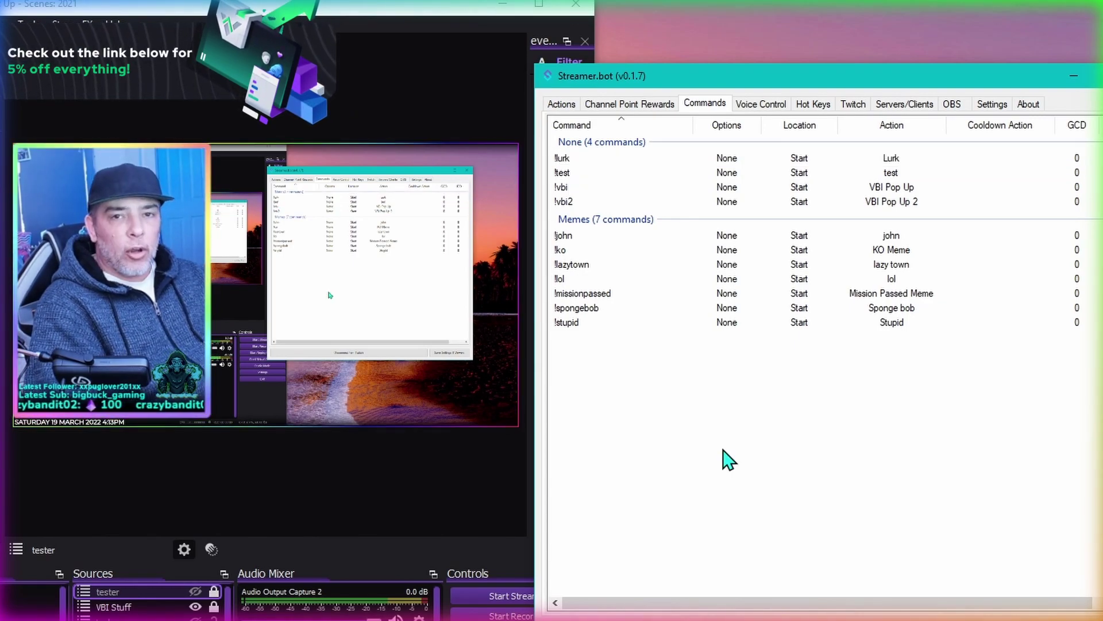